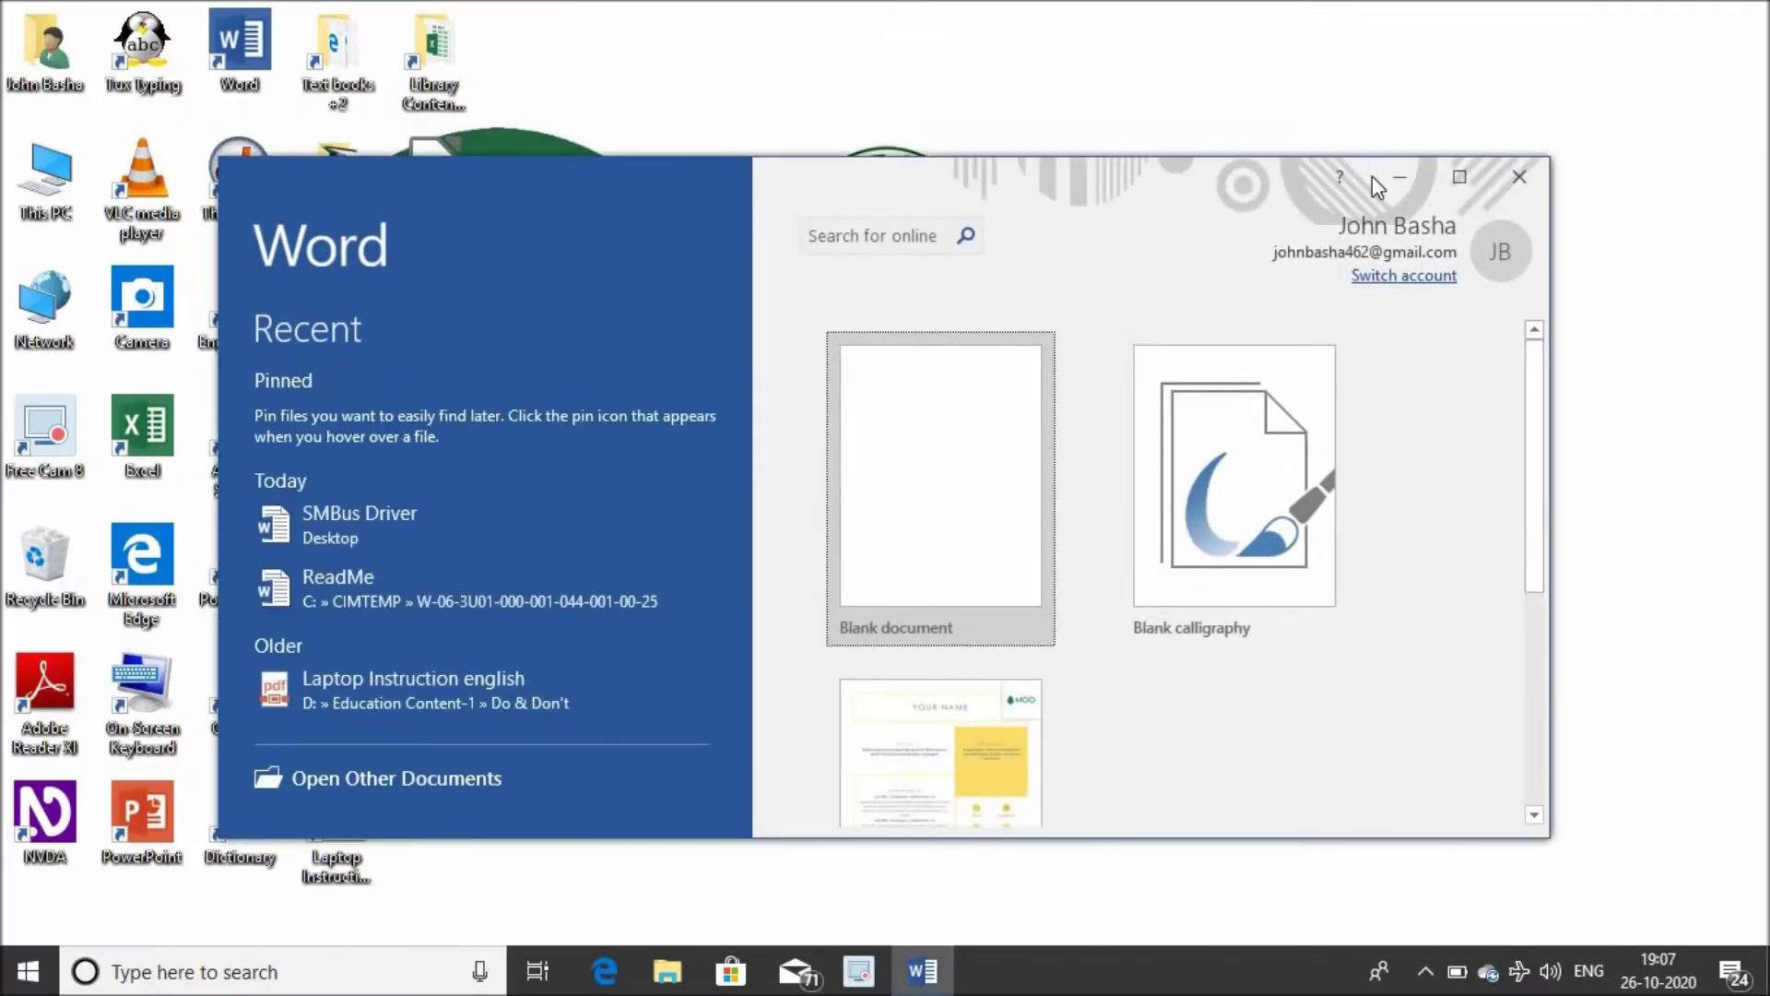
Step: Maximize the window and create a blank document
left_click(1456, 181)
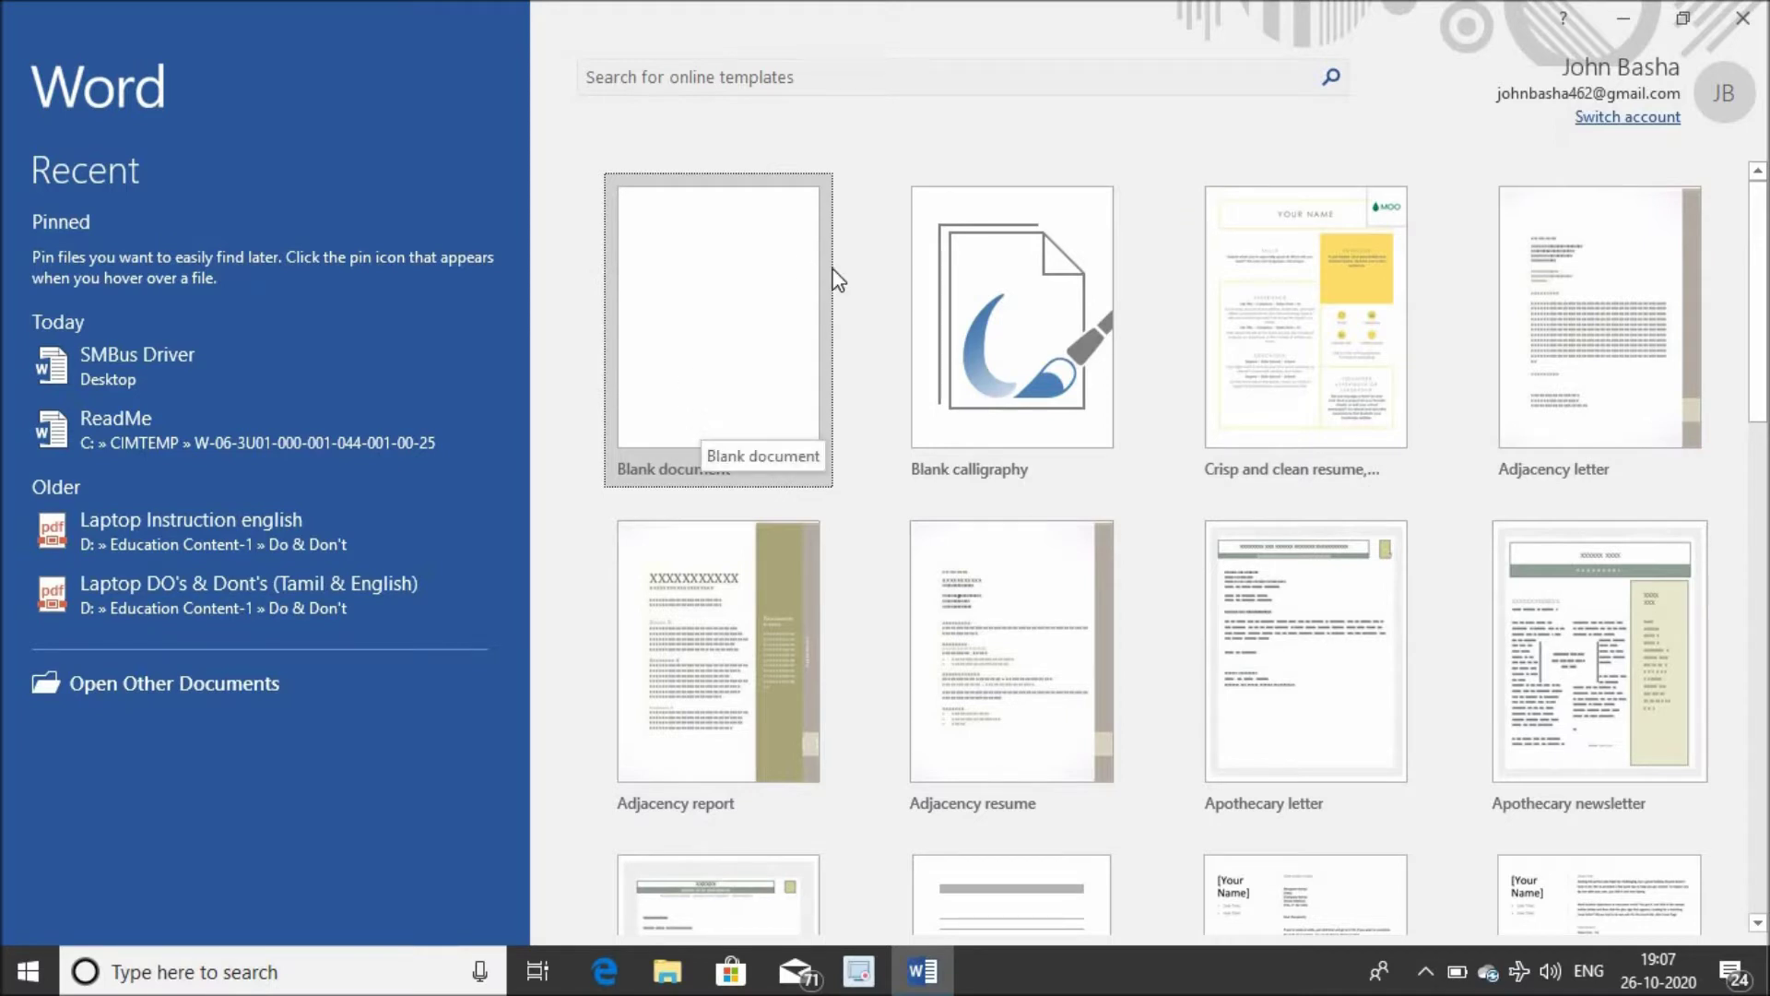
left_click(711, 307)
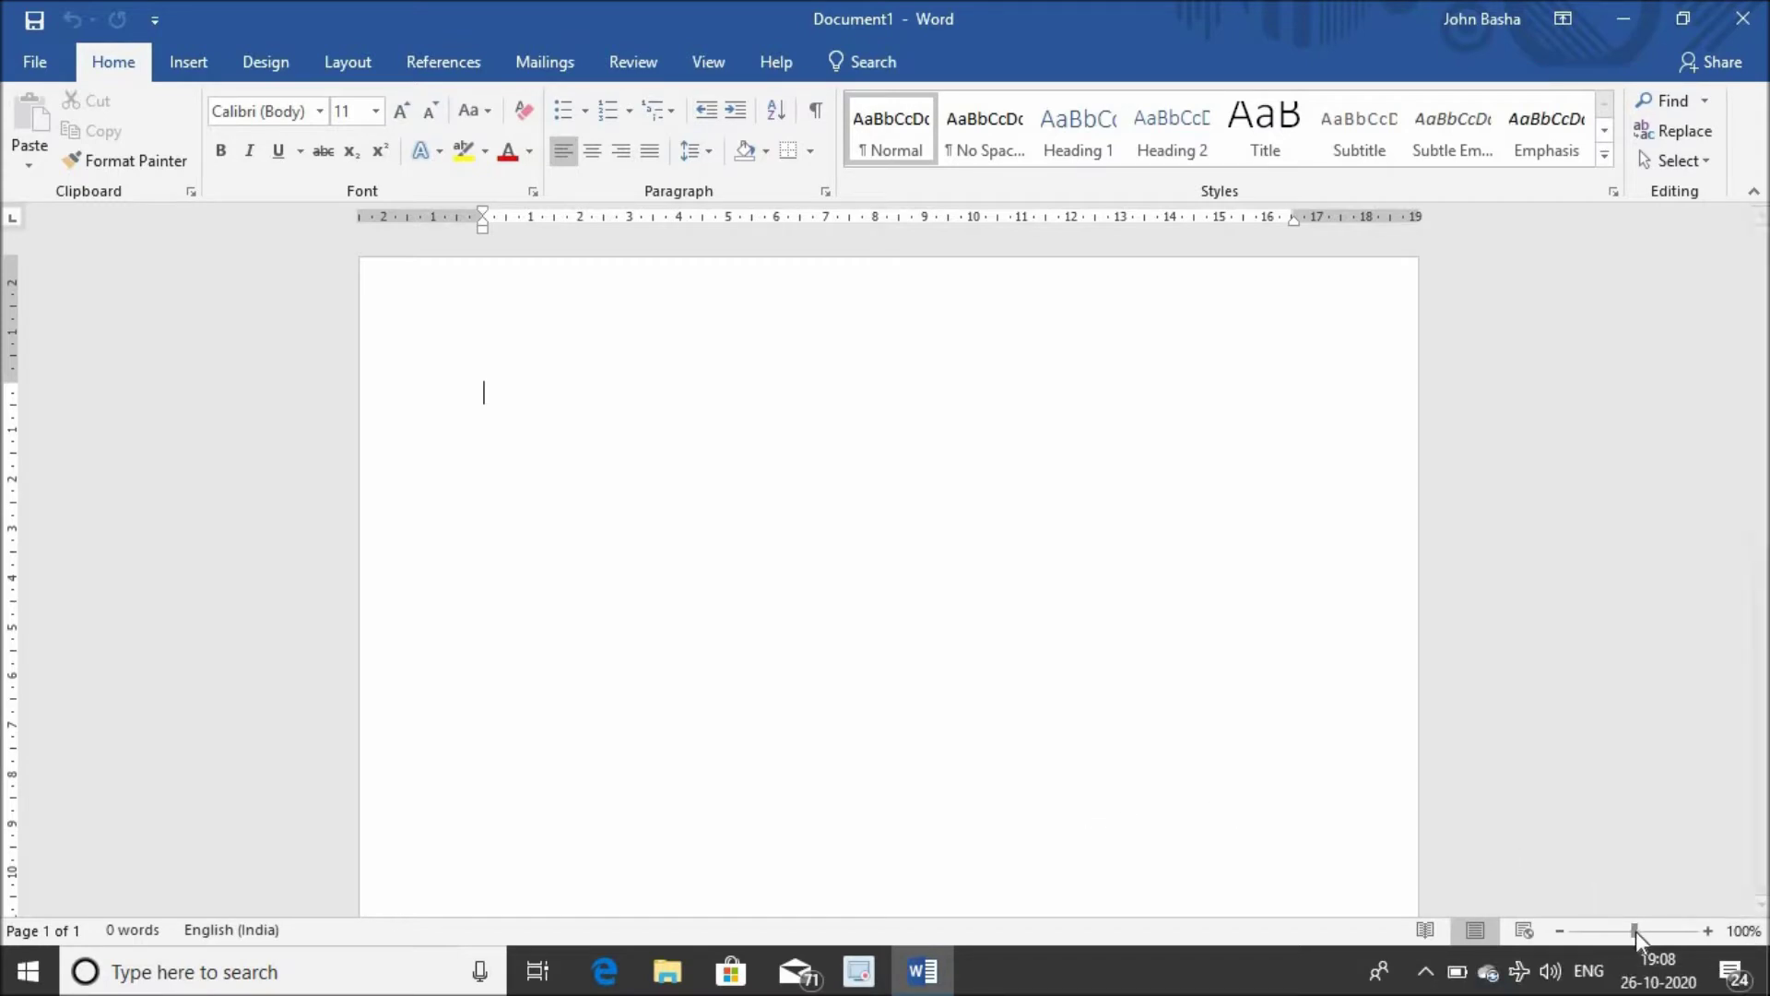
Step: Zoom the page out to 70% and bring it back to 100%
left_click(1558, 933)
left_click(1573, 931)
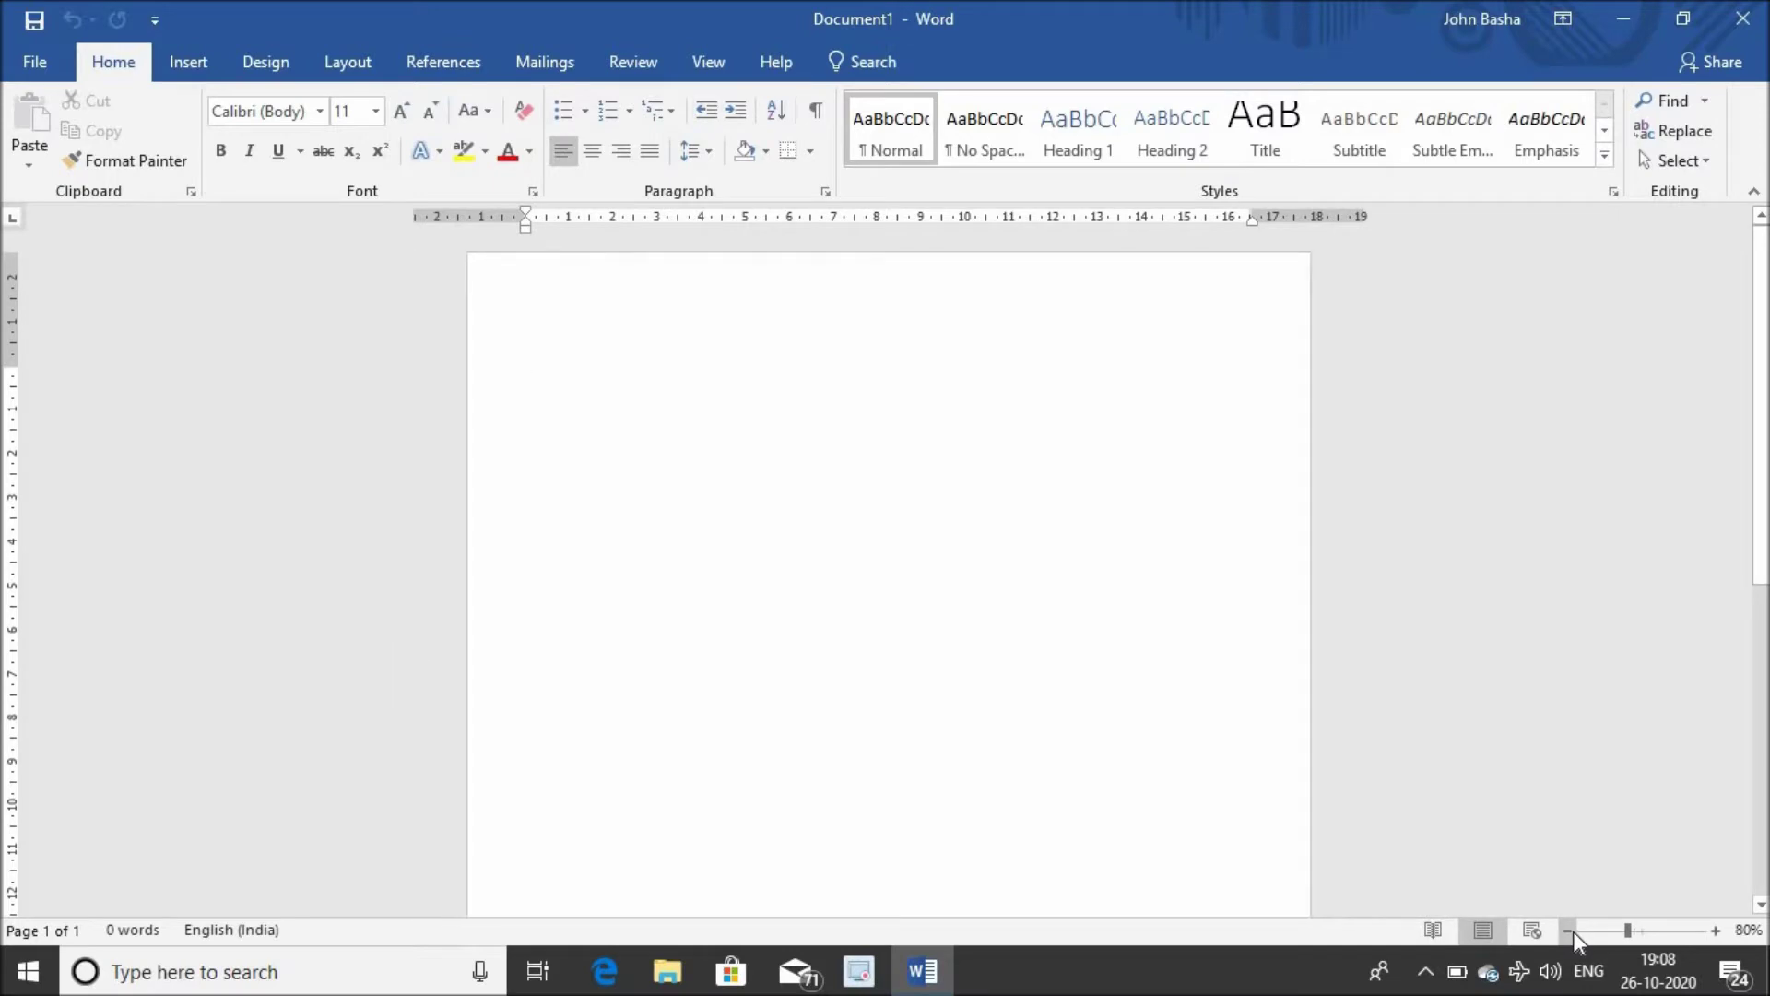
left_click(1573, 931)
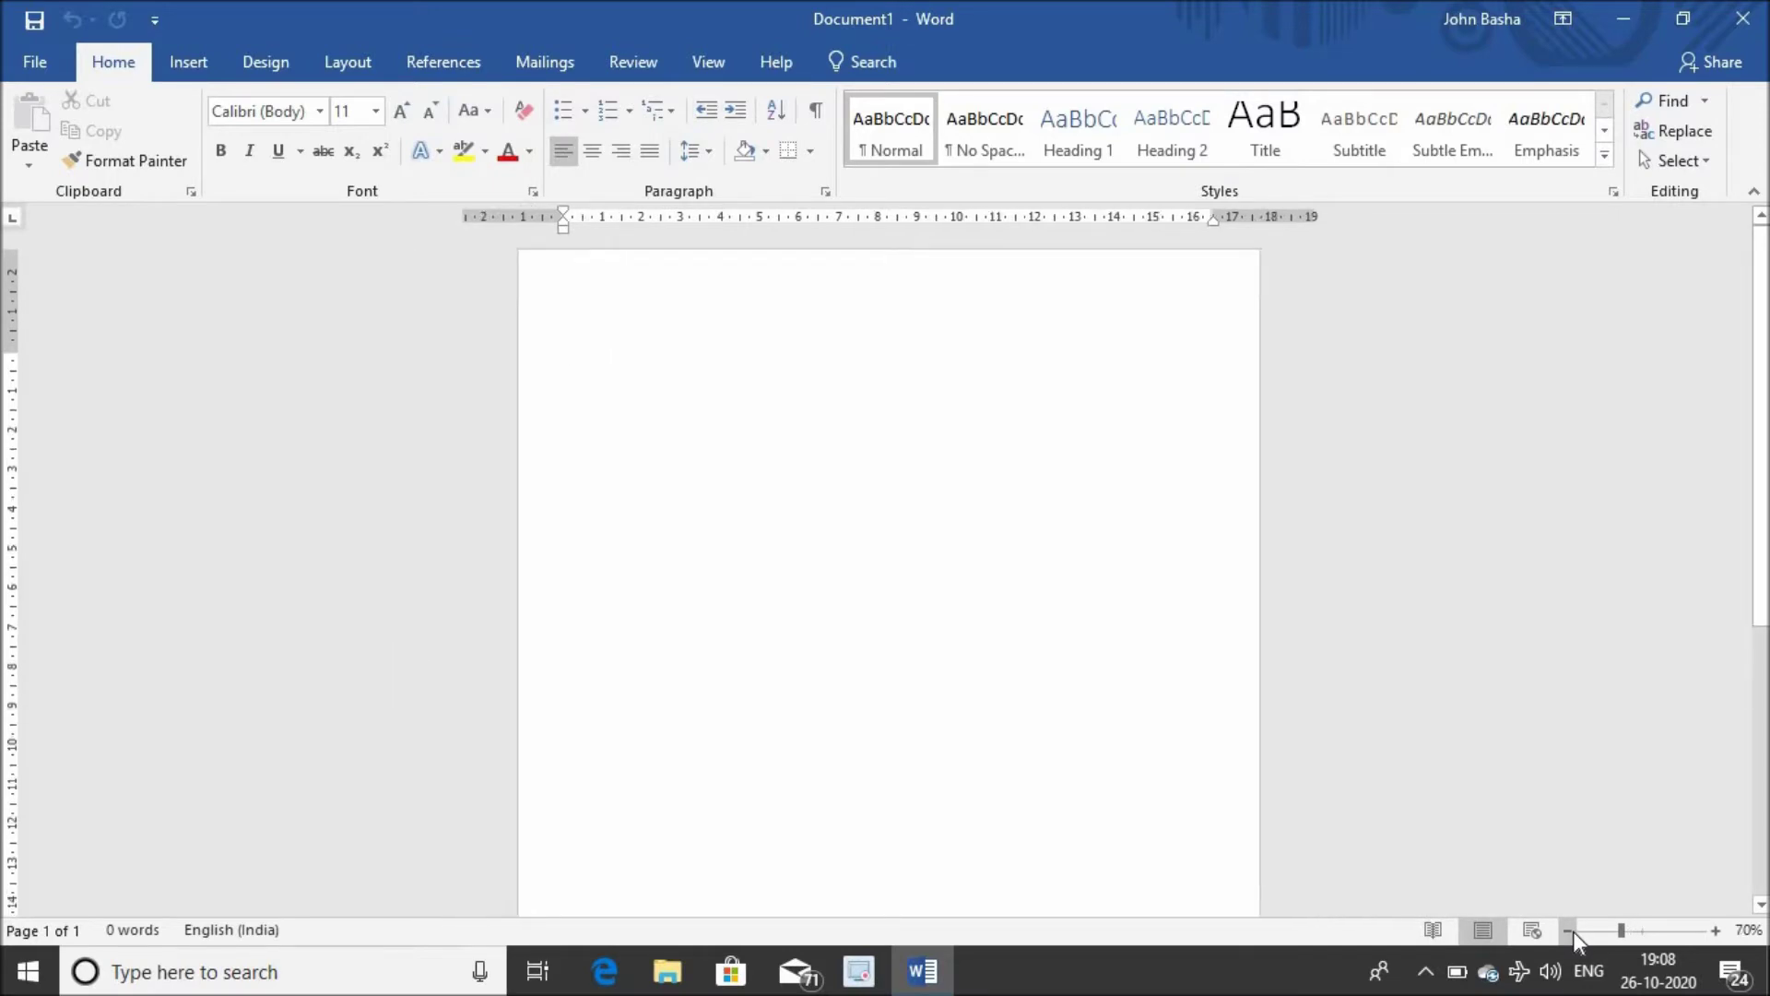
left_click(1714, 932)
left_click(1714, 932)
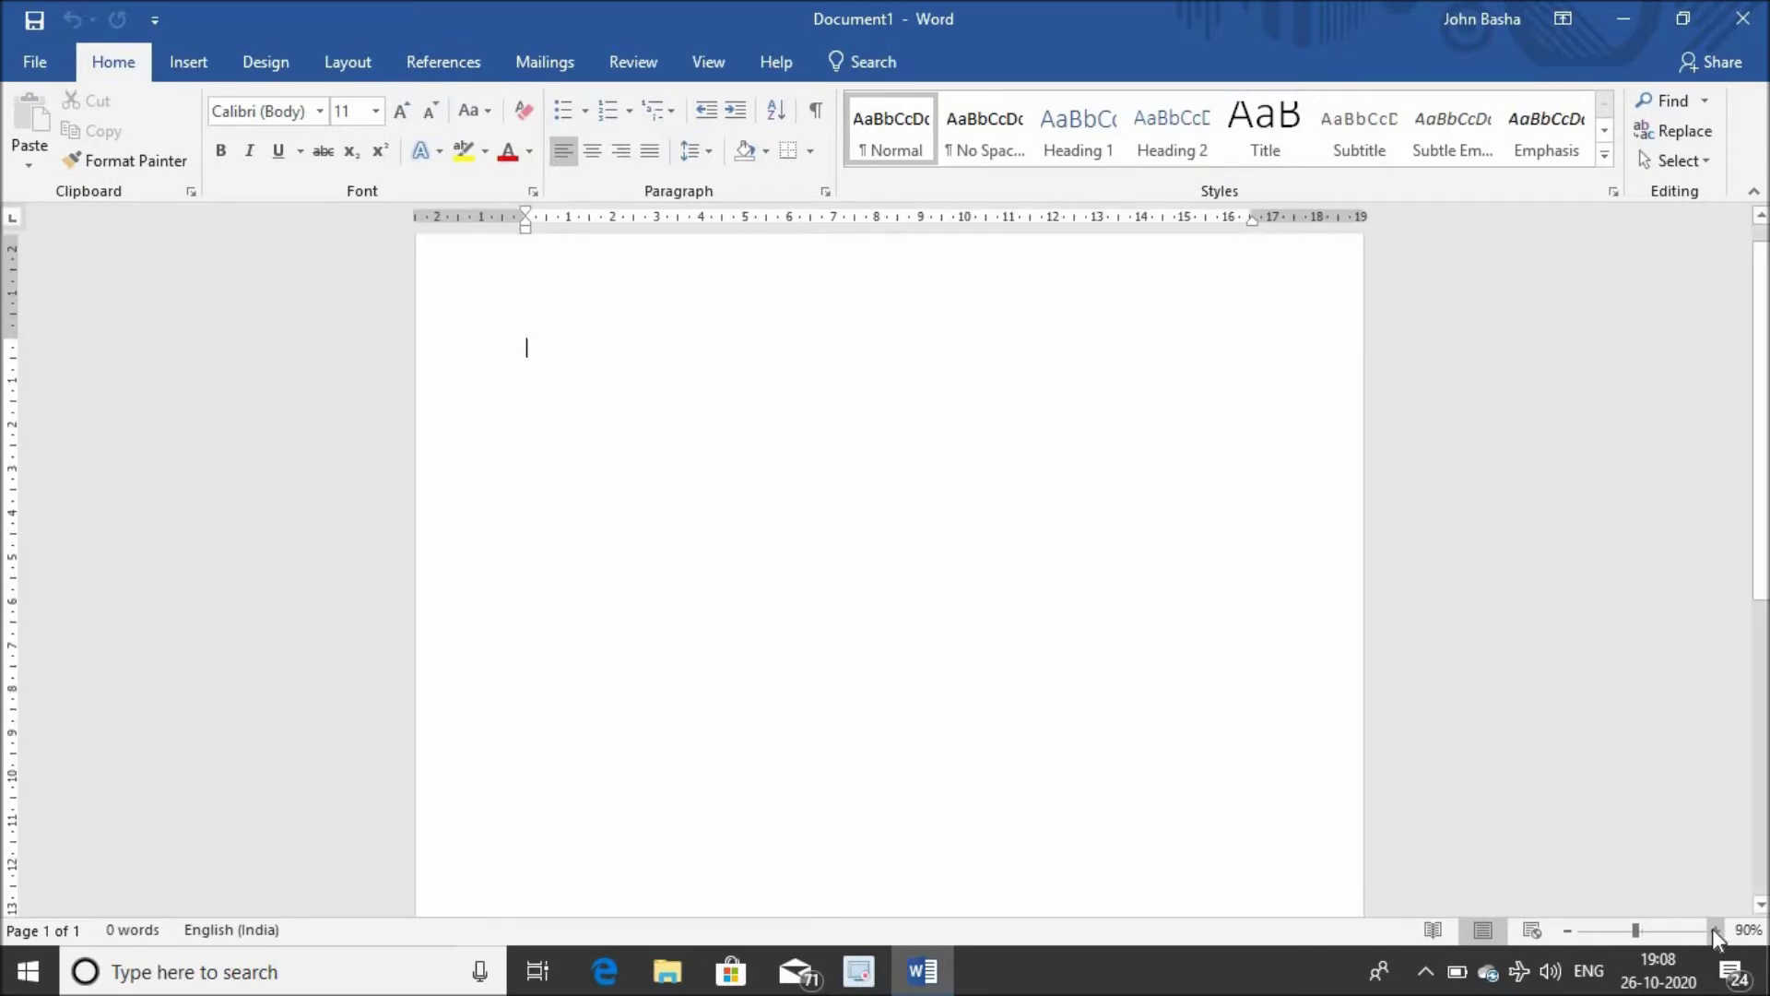
left_click(1713, 931)
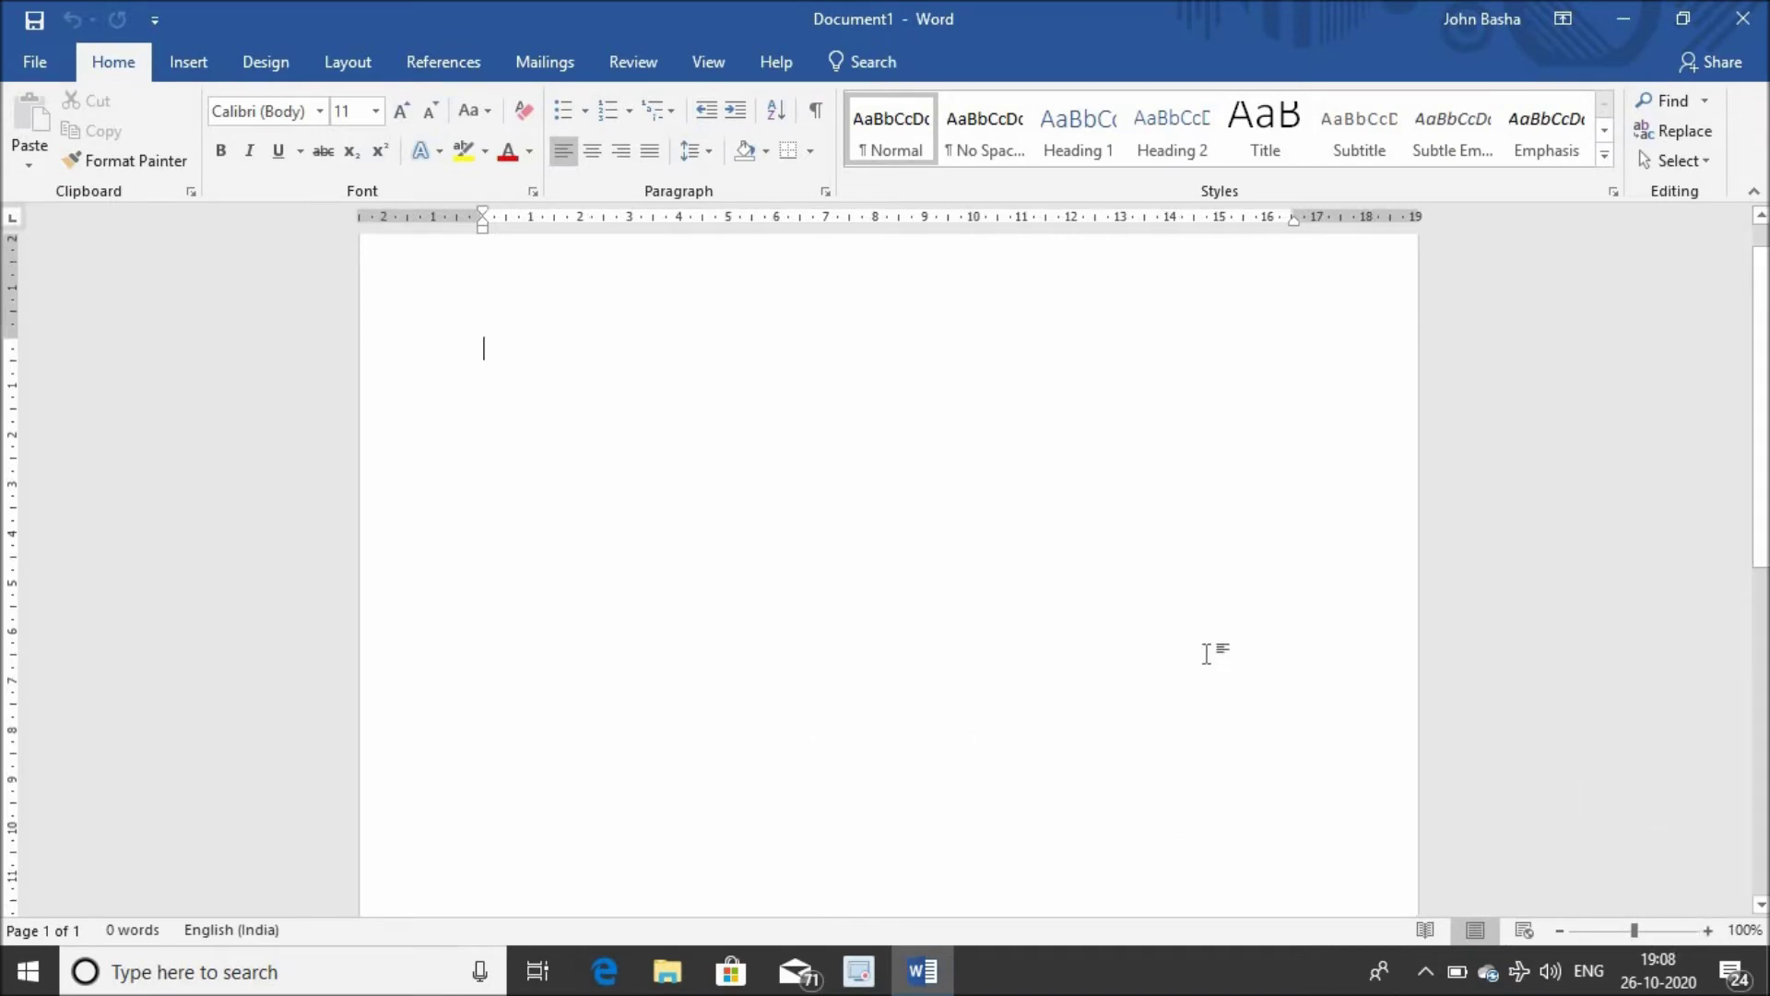
Step: Look over the file management commands and return to the document
left_click(51, 67)
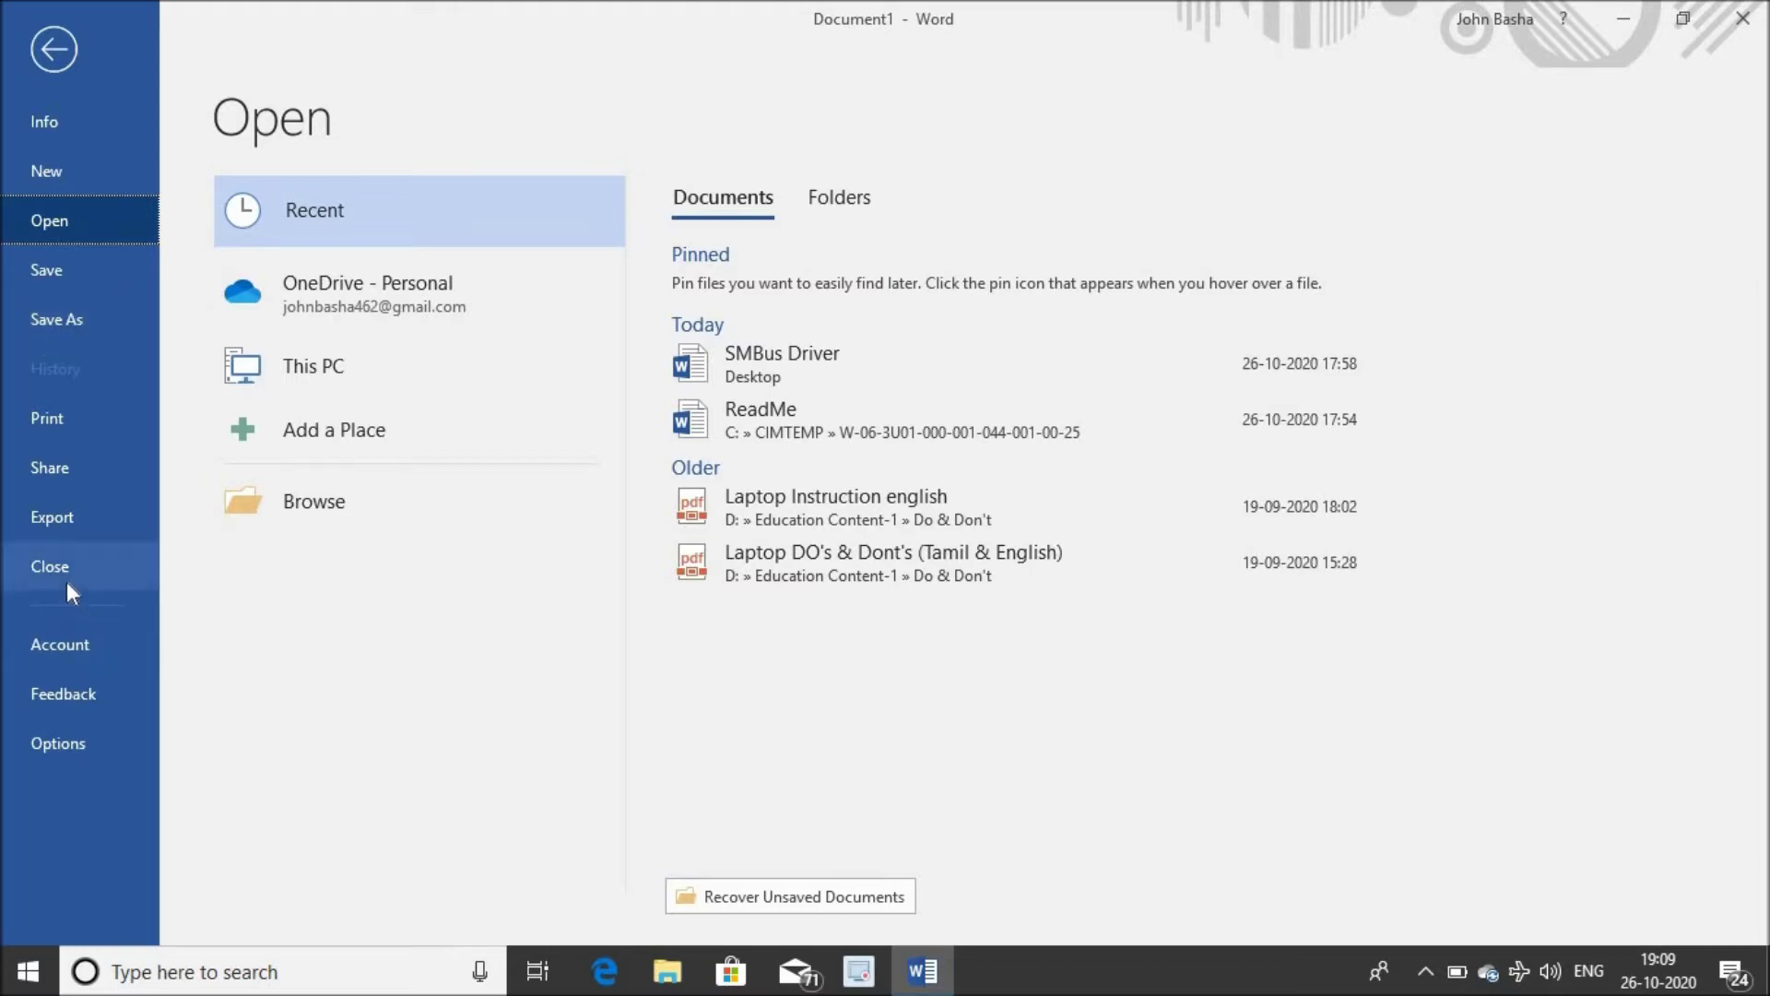
left_click(52, 52)
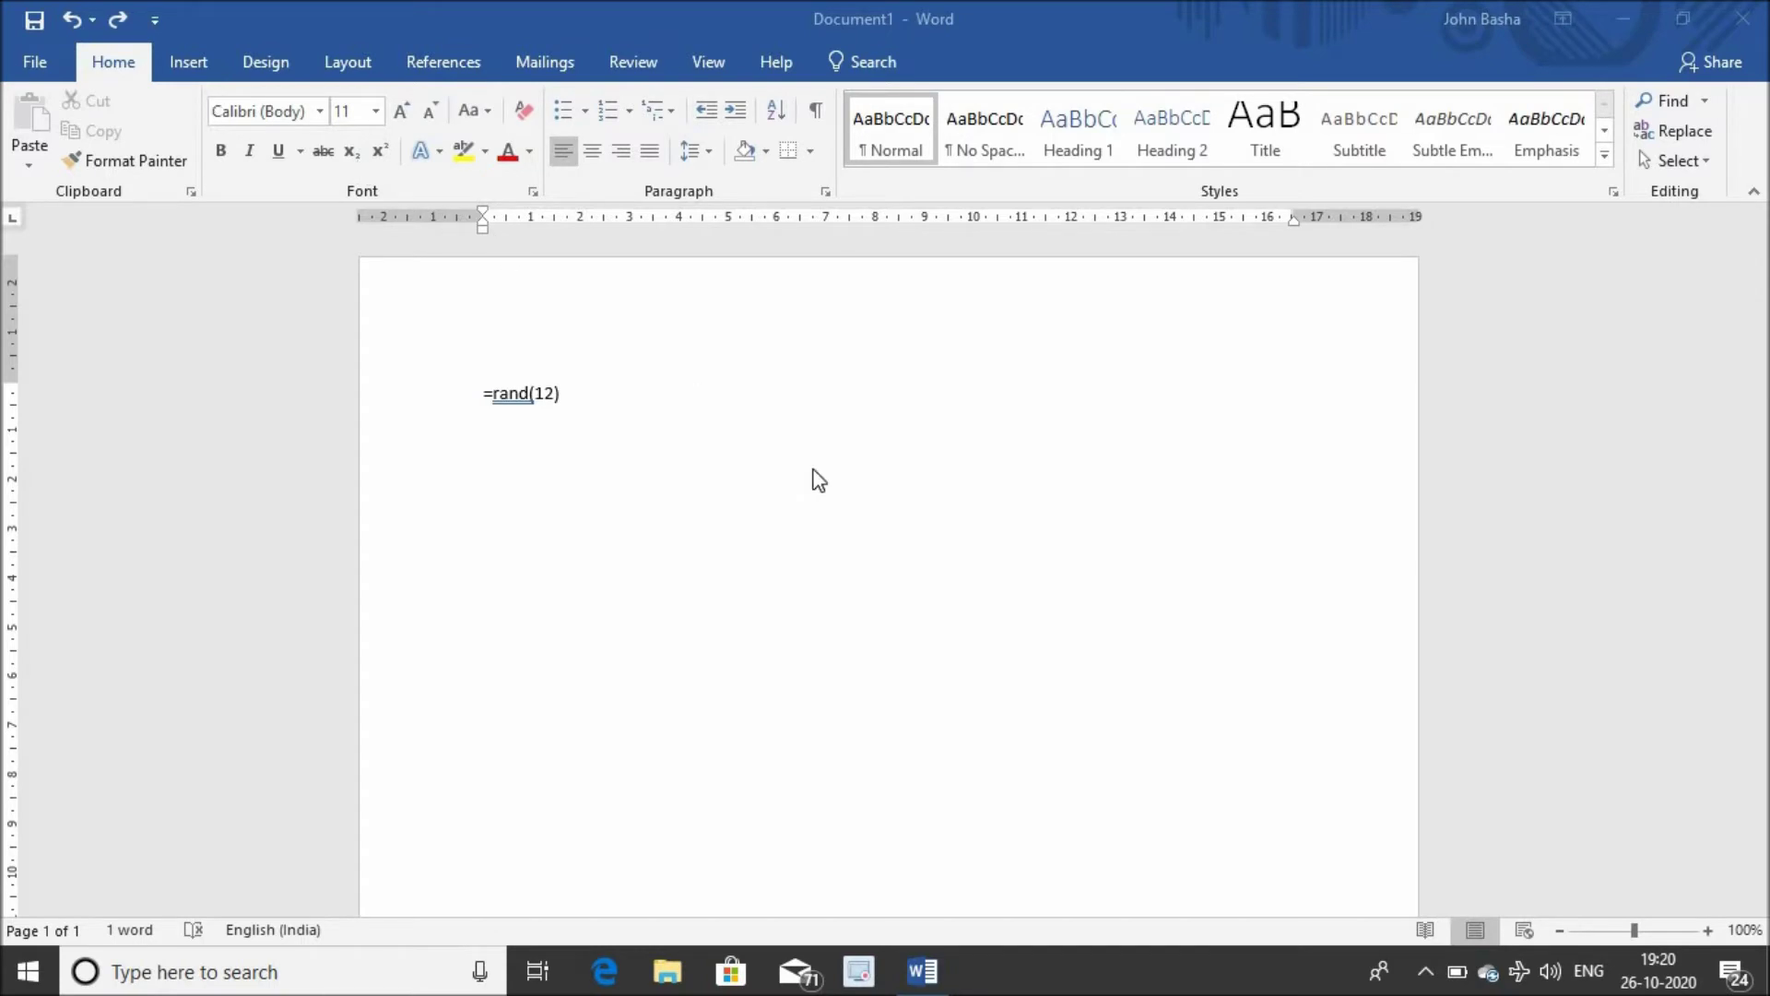
Step: Generate sample paragraphs in the document with =rand(12)
key("Return")
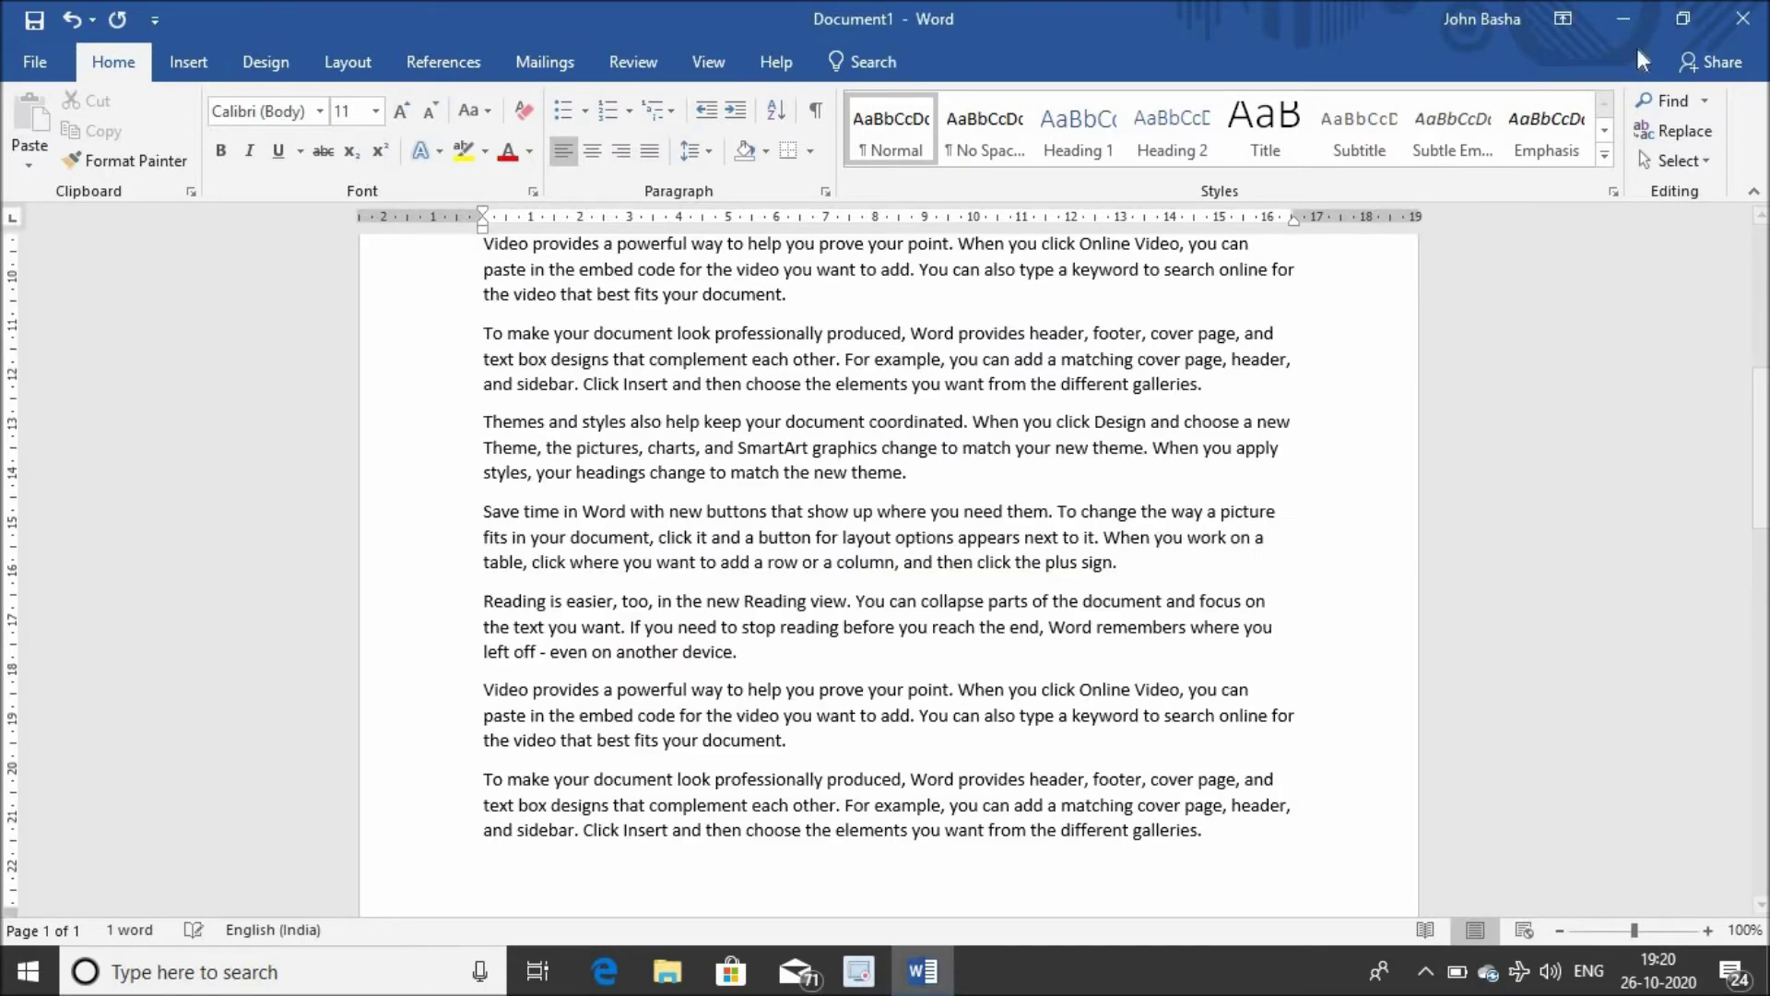
scroll(951, 367, "up", 2)
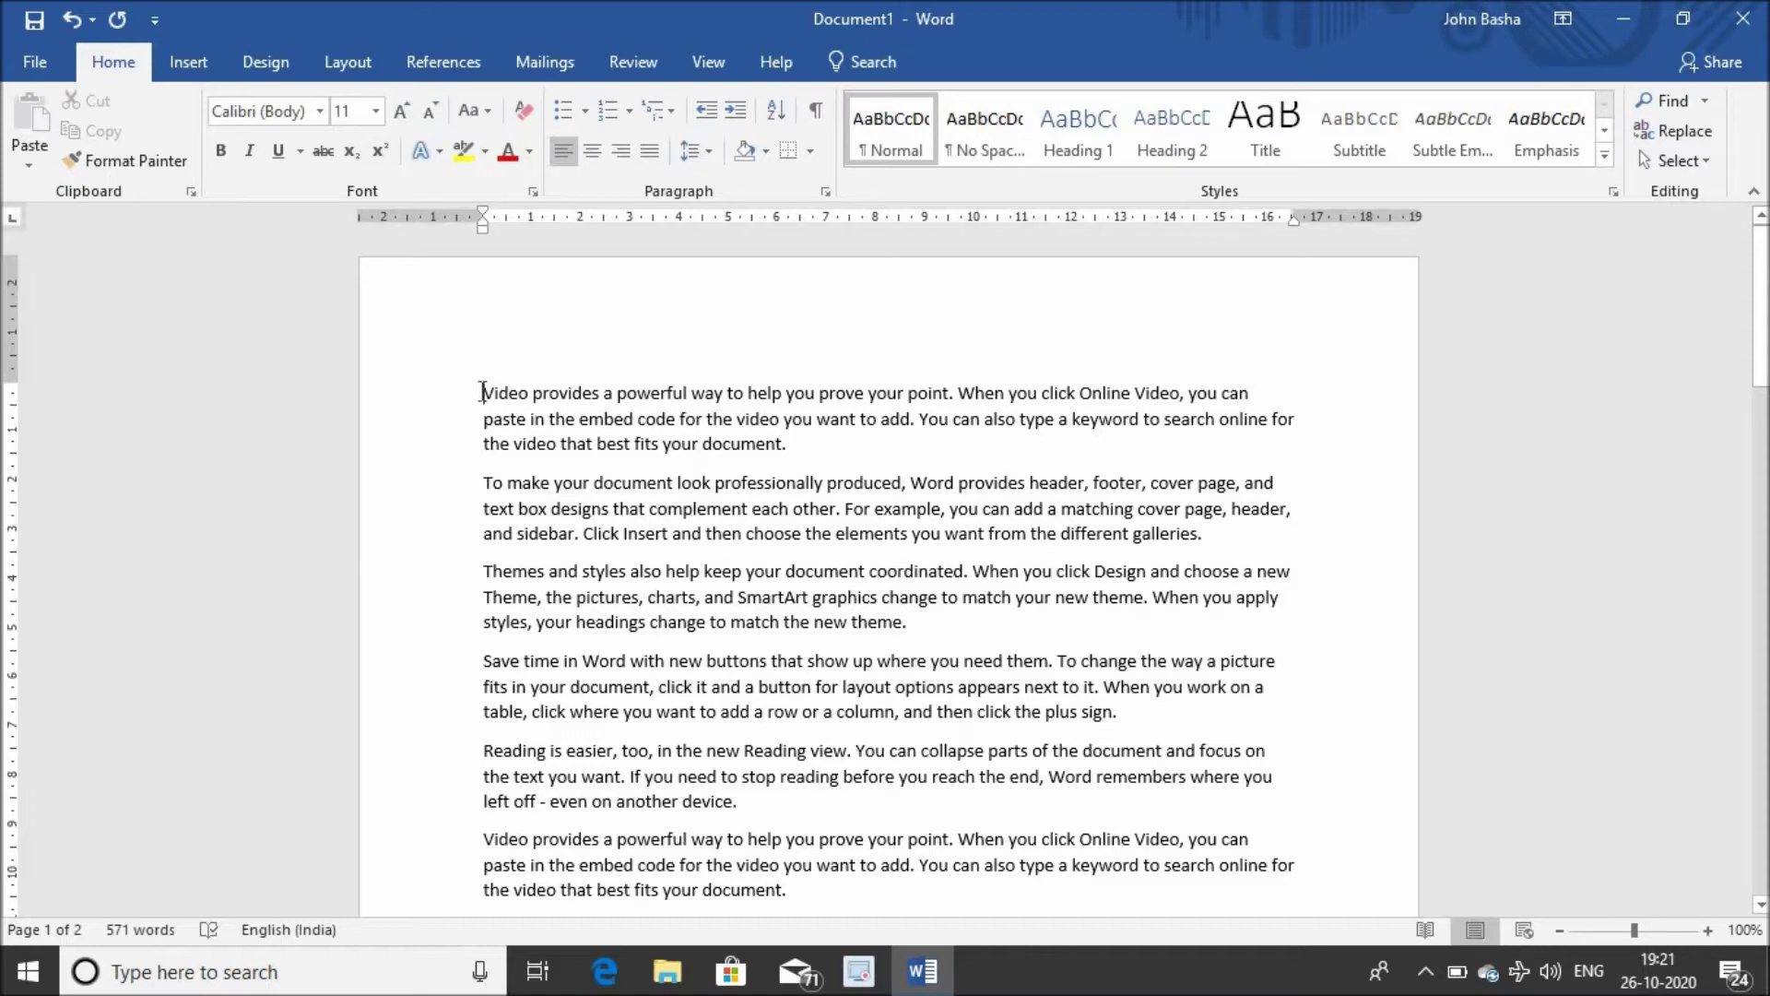
Step: Select the opening sentence from "Video" through "point", character by character
key("shift+Right")
key("shift+Right")
key("shift+Right")
key("shift+Right")
key("shift+Right")
key("shift+Right")
key("shift+Right")
key("shift+Right")
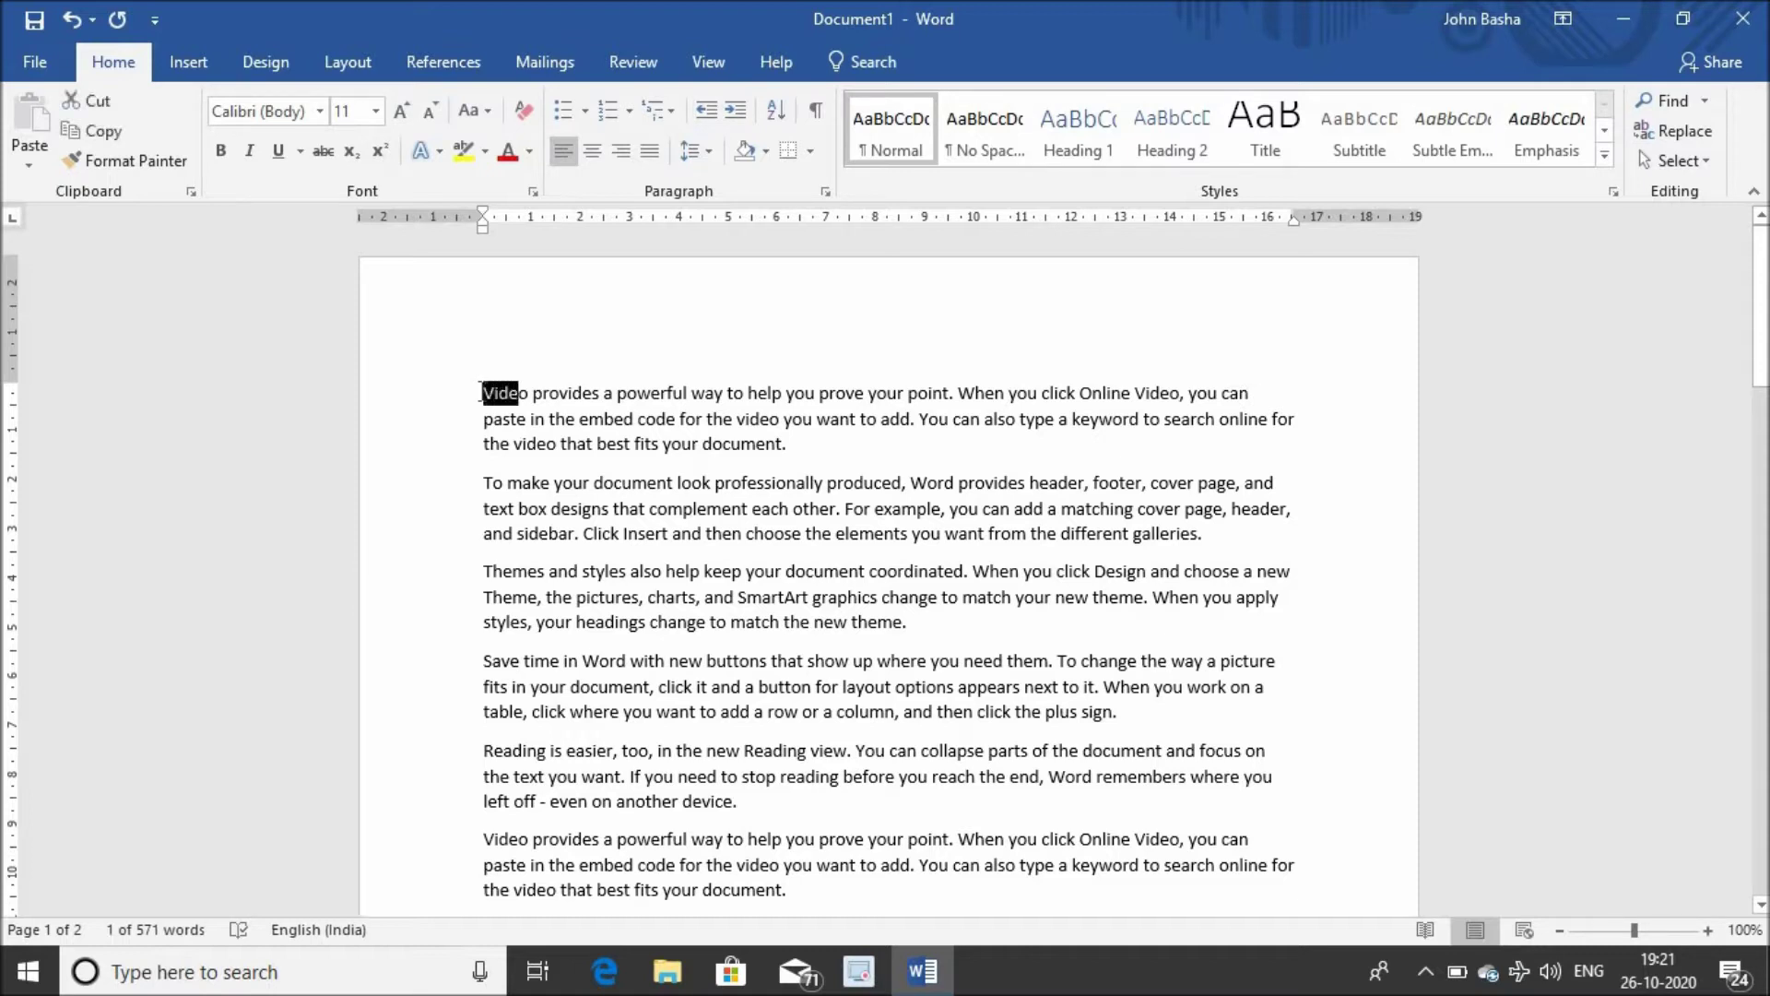
key("shift+Right")
key("shift+Right")
key("shift+Right")
key("shift+Right")
key("shift+Right")
key("shift+Right")
key("shift+Right")
key("shift+Right")
key("shift+Right")
key("shift+Right")
key("shift+Right")
key("shift+Right")
key("shift+Right")
key("shift+Right")
key("shift+Right")
key("shift+Right")
key("shift+Right")
key("shift+Right")
key("shift+Right")
key("shift+Right")
key("shift+Right")
key("shift+Right")
key("shift+Right")
key("shift+Right")
key("shift+Right")
key("shift+Right")
key("shift+Right")
key("shift+Right")
key("shift+Right")
key("shift+Right")
key("shift+Right")
key("shift+Right")
key("shift+Right")
key("shift+Right")
key("shift+Right")
key("shift+Right")
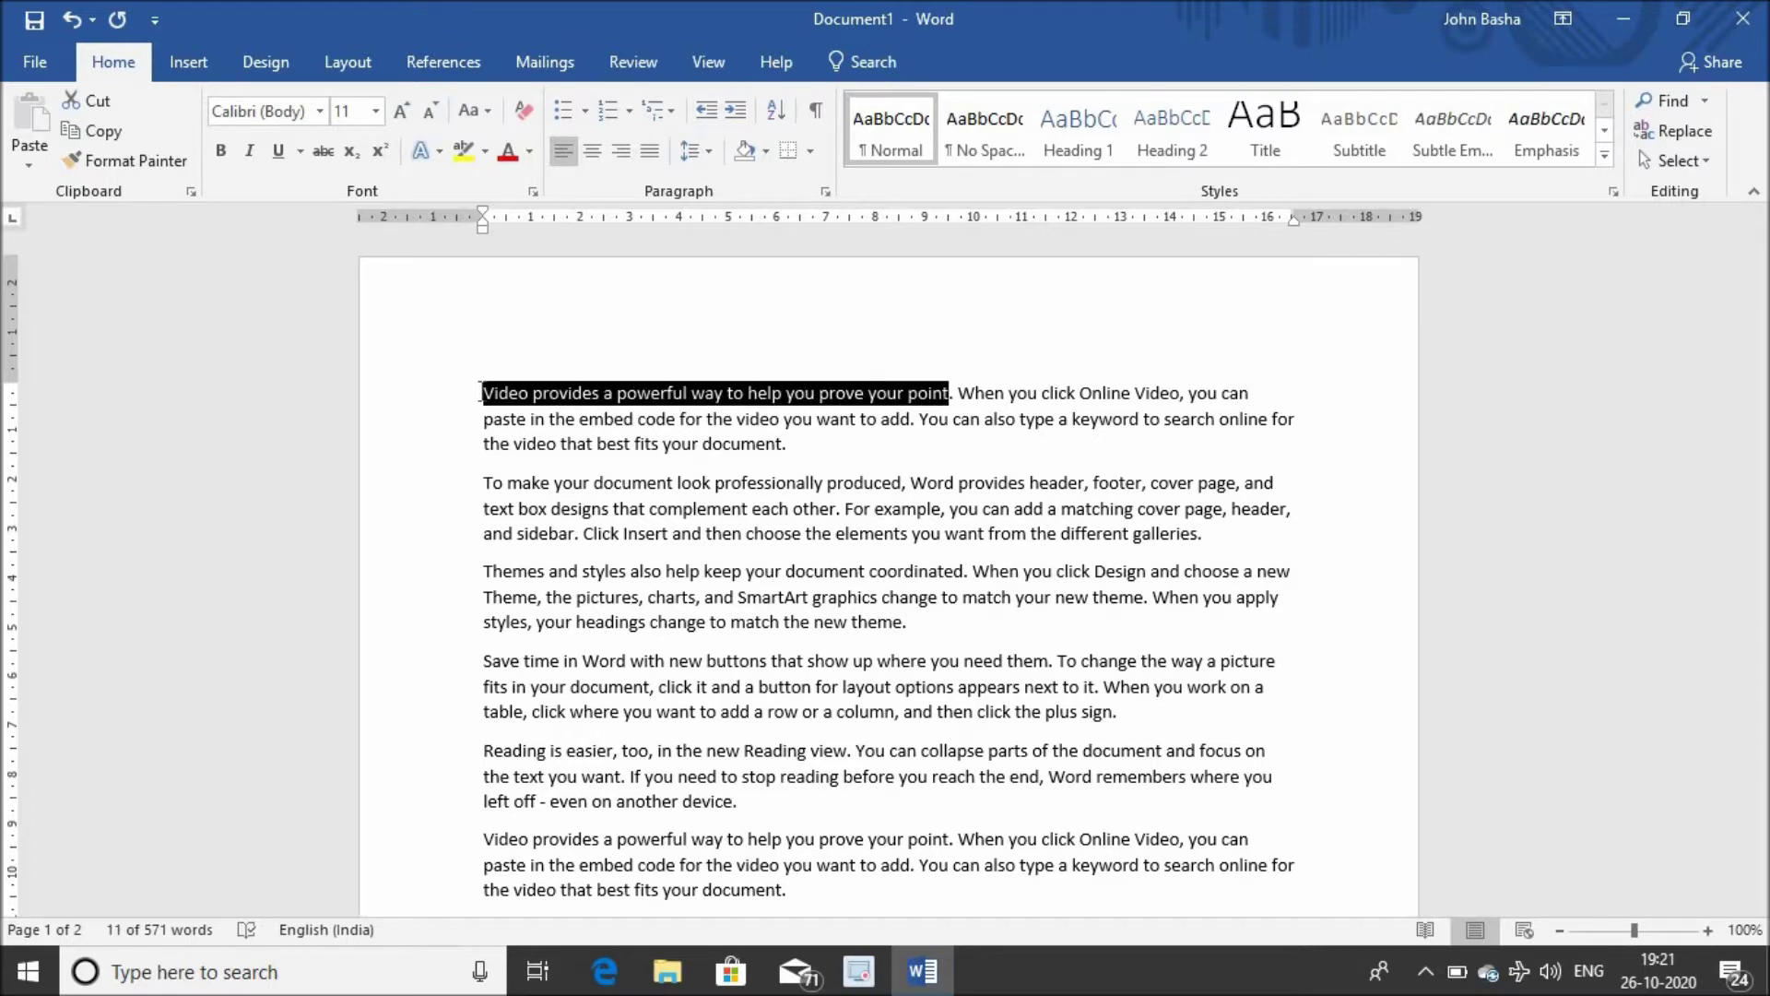
Step: Extend the selection line by line into the first line of the fourth paragraph, and clear it
key("shift+Down")
key("shift+Down")
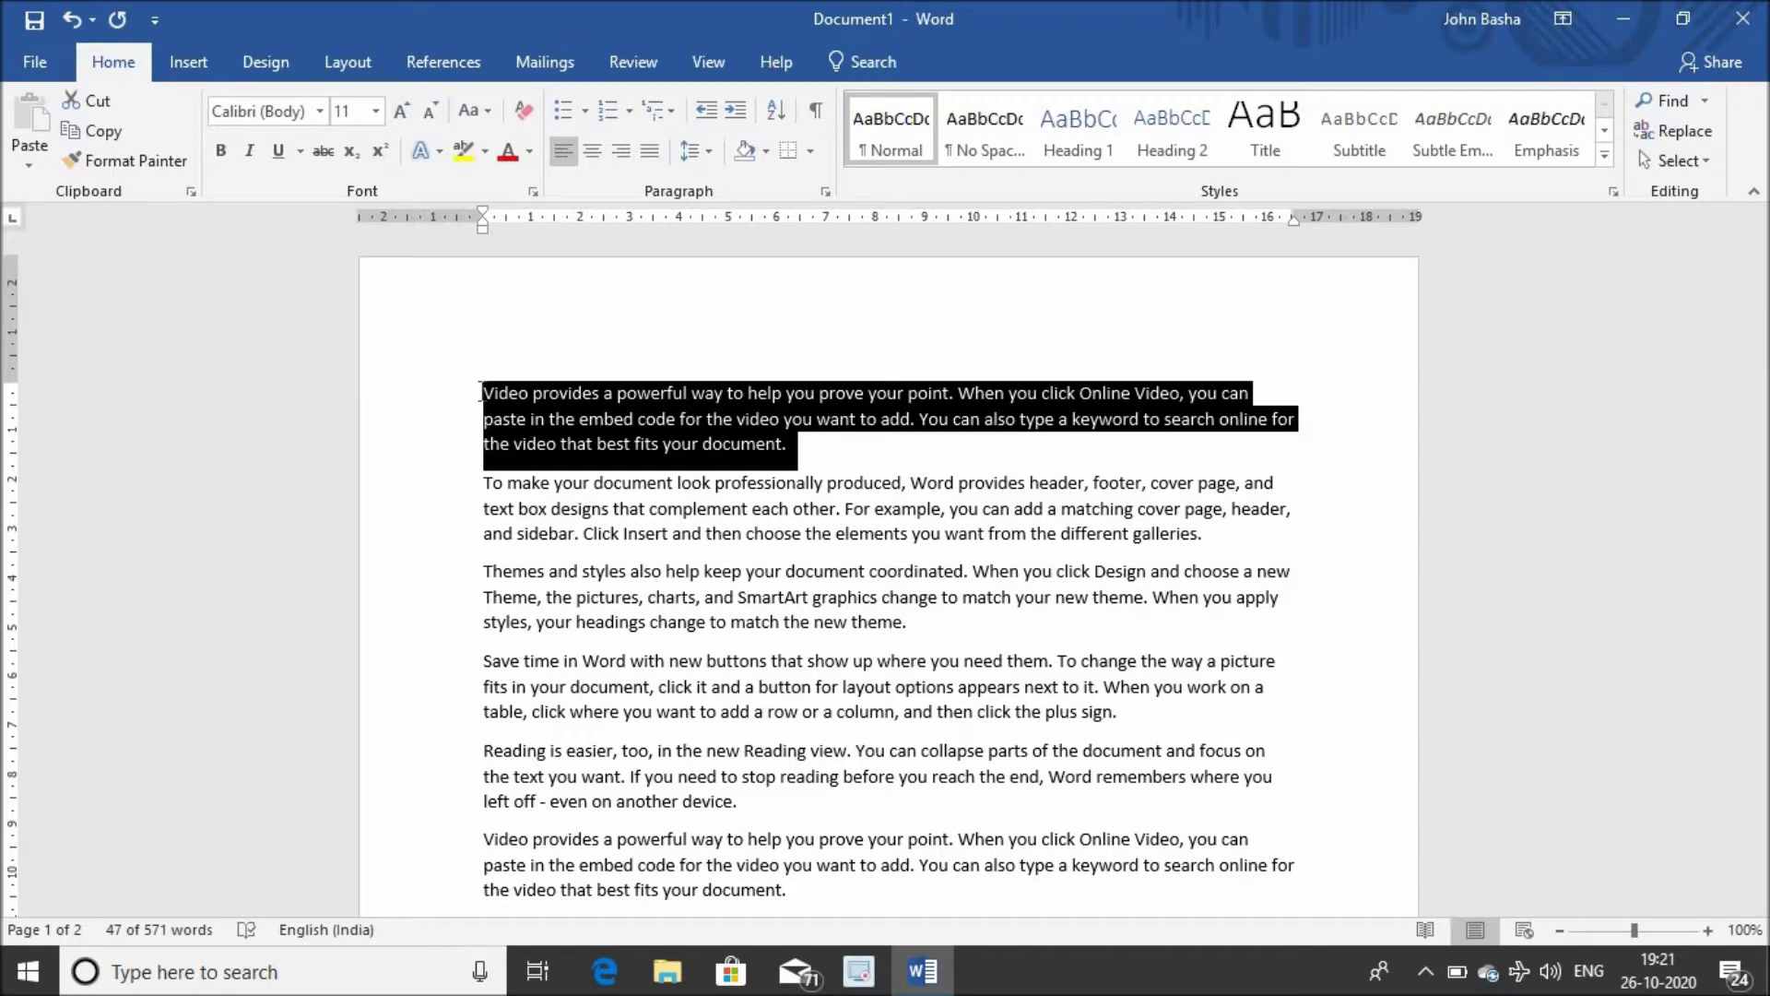
key("shift+Down")
key("shift+Down")
key("shift+Down")
key("shift+Down")
key("shift+Down")
key("shift+Down")
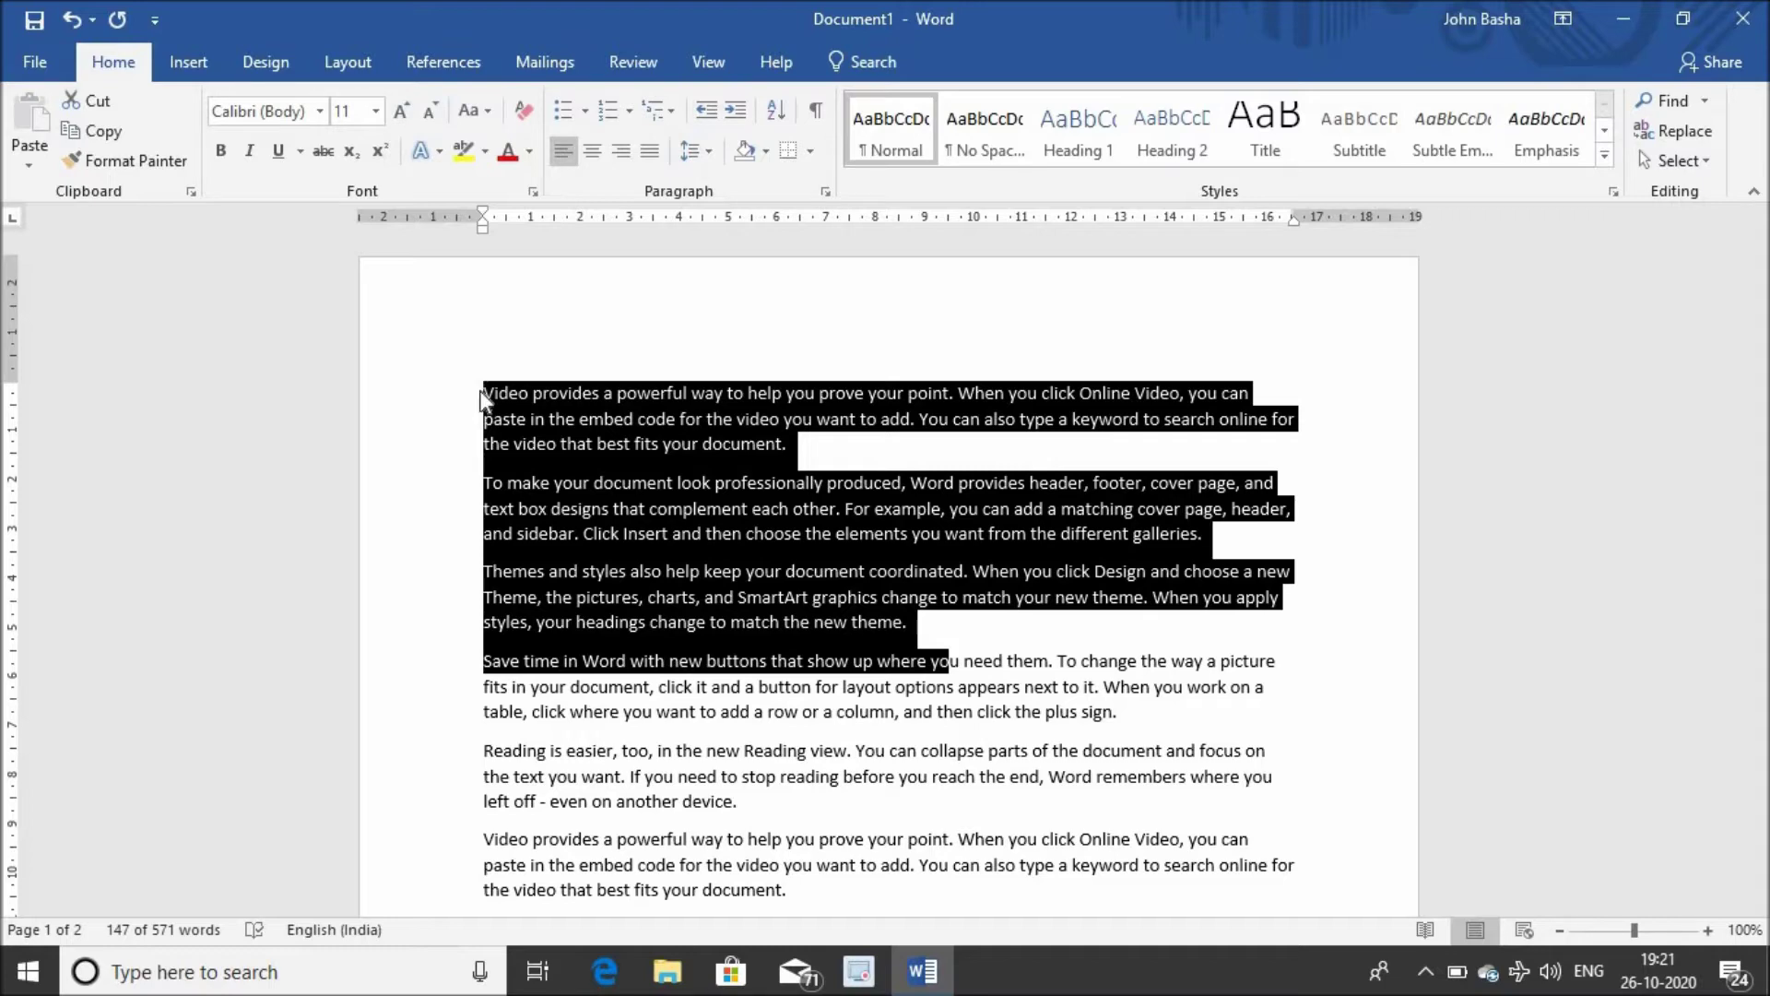
left_click(616, 366)
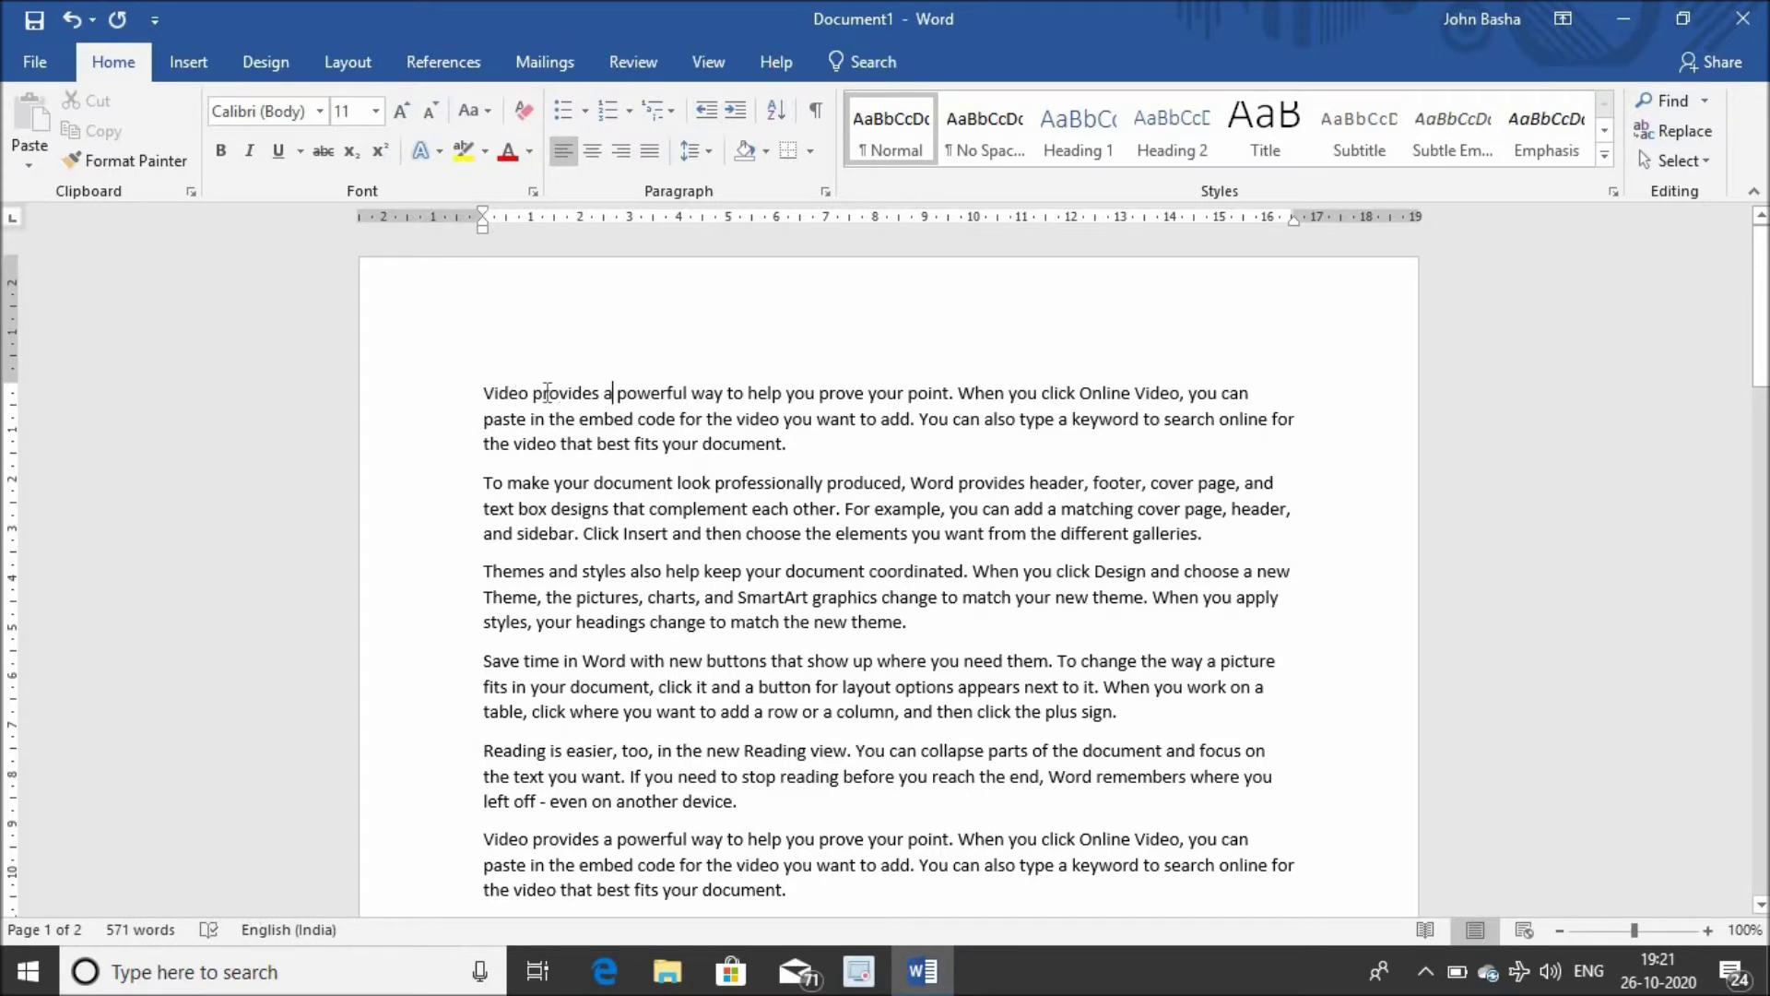
Step: Select the first four paragraphs in one sweep and clear the selection
left_click(484, 389)
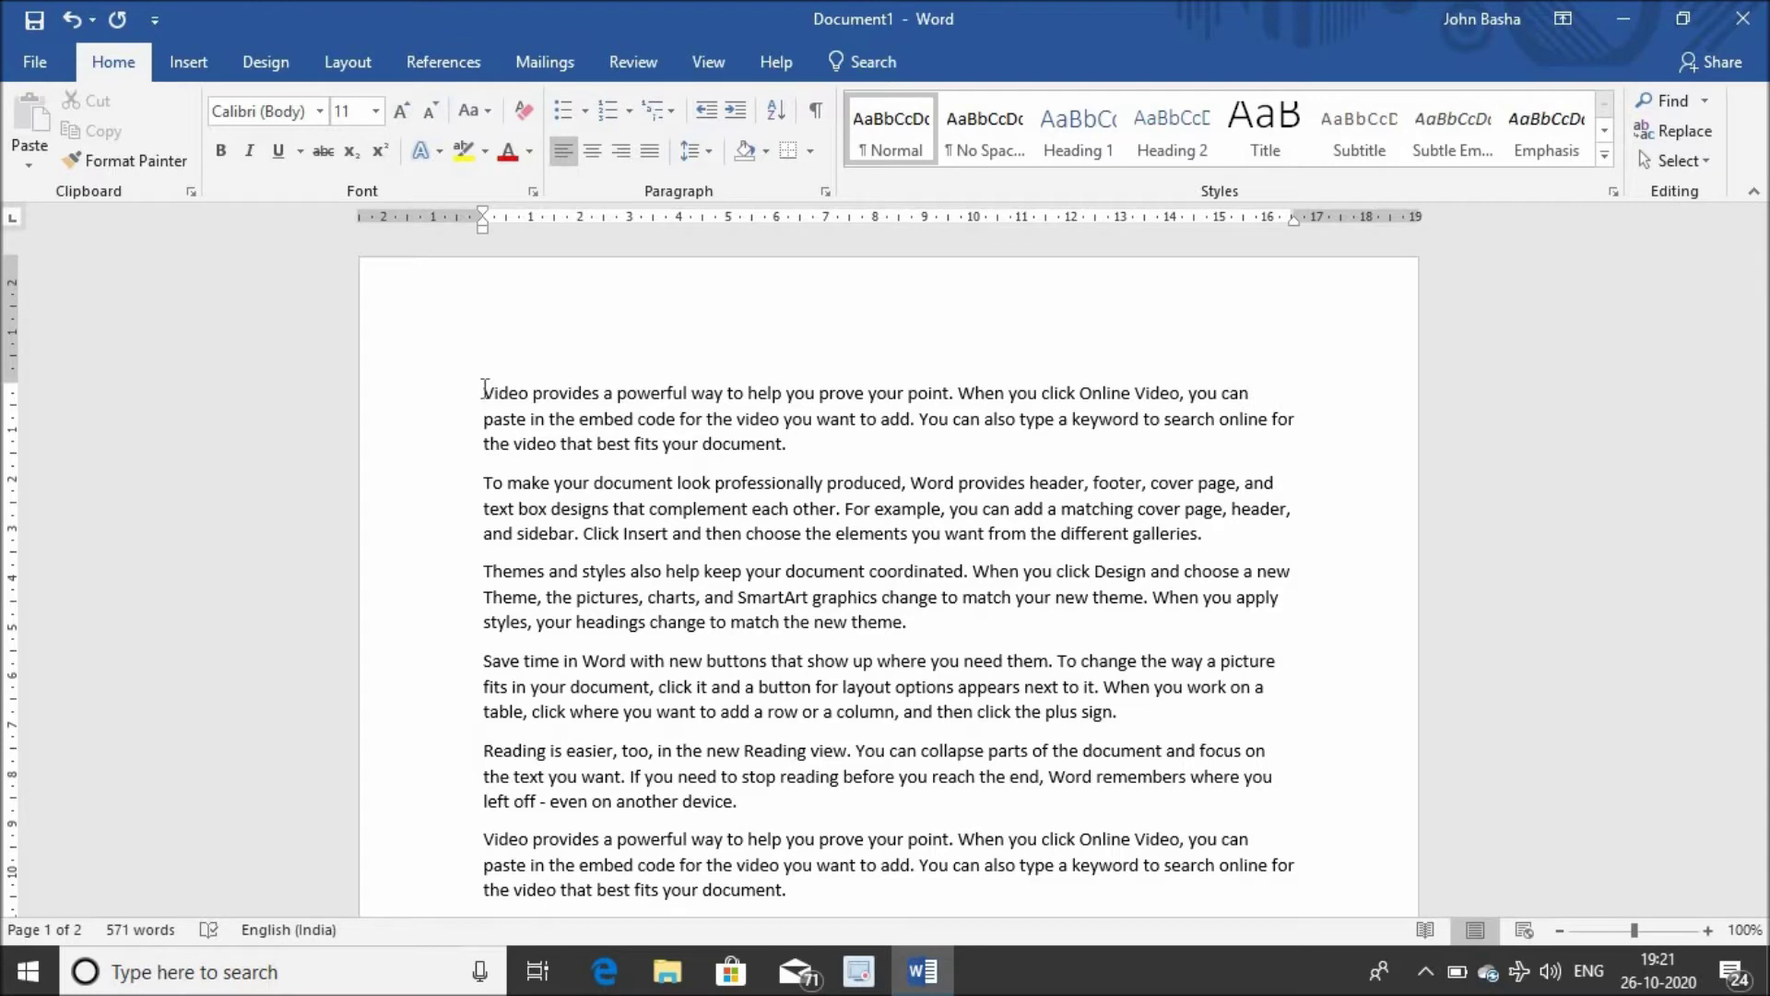
left_click_drag(484, 391, 1121, 728)
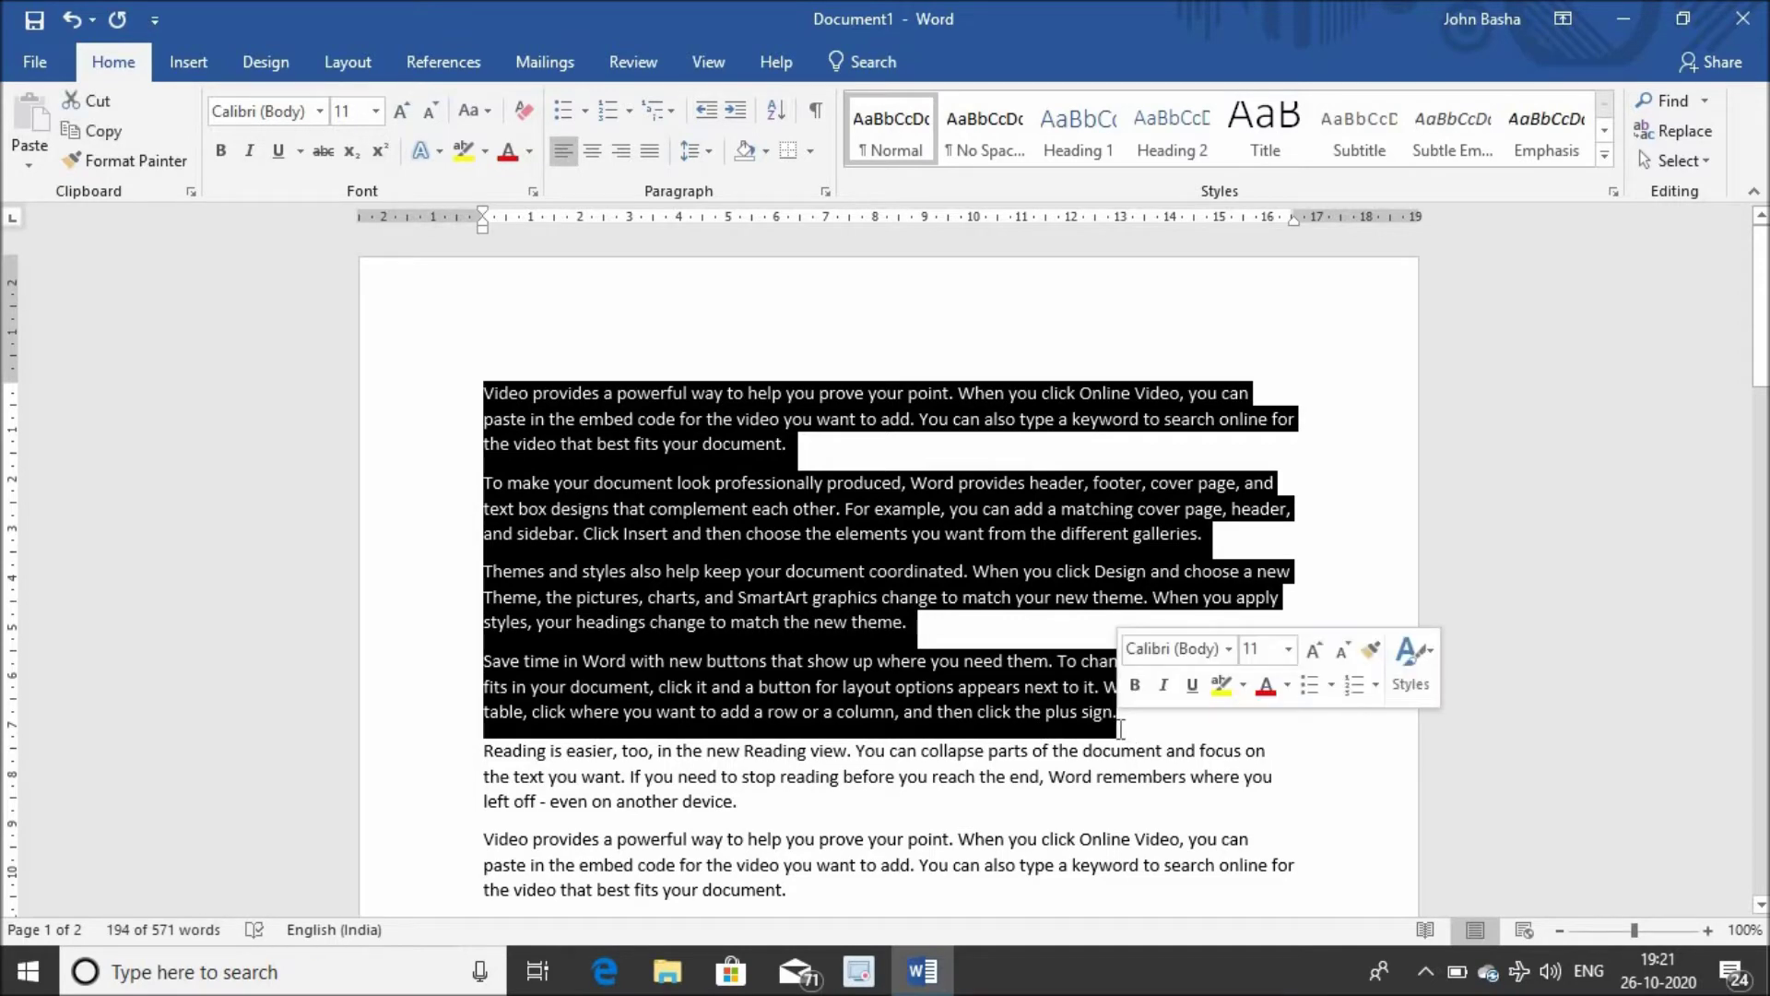
left_click(1121, 728)
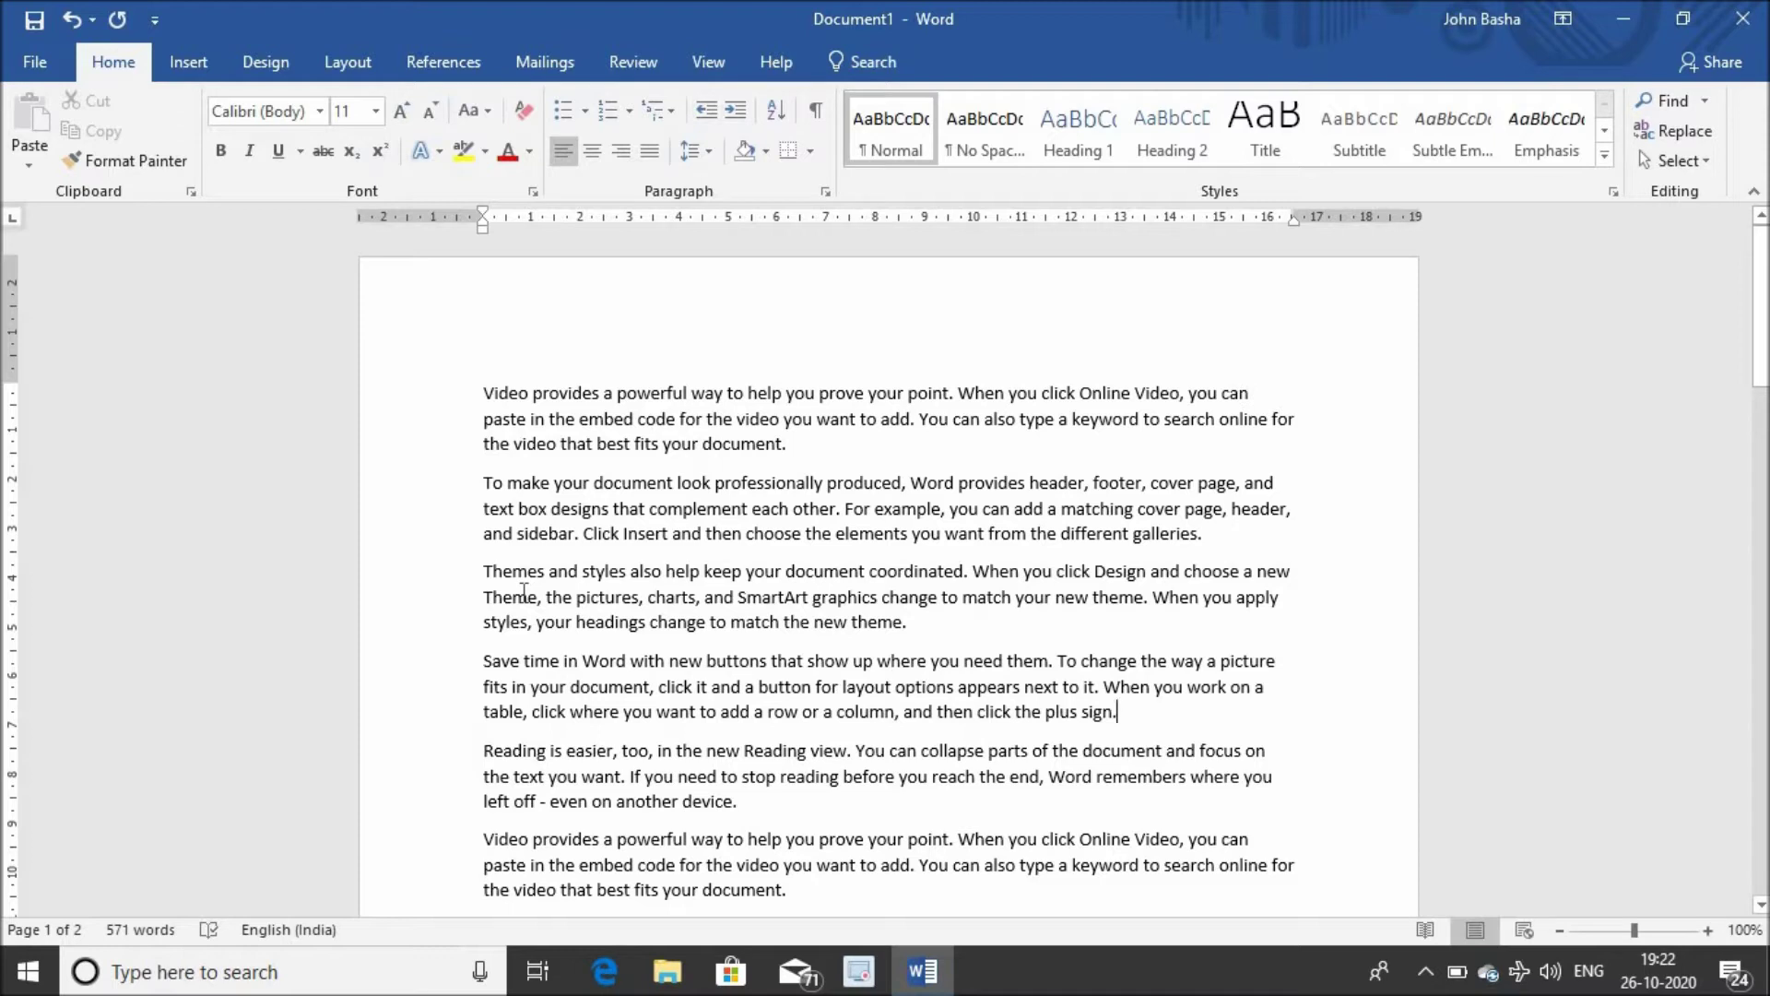
Step: Select the first and third paragraphs together, leaving out the second, and clear the selection
left_click(482, 385)
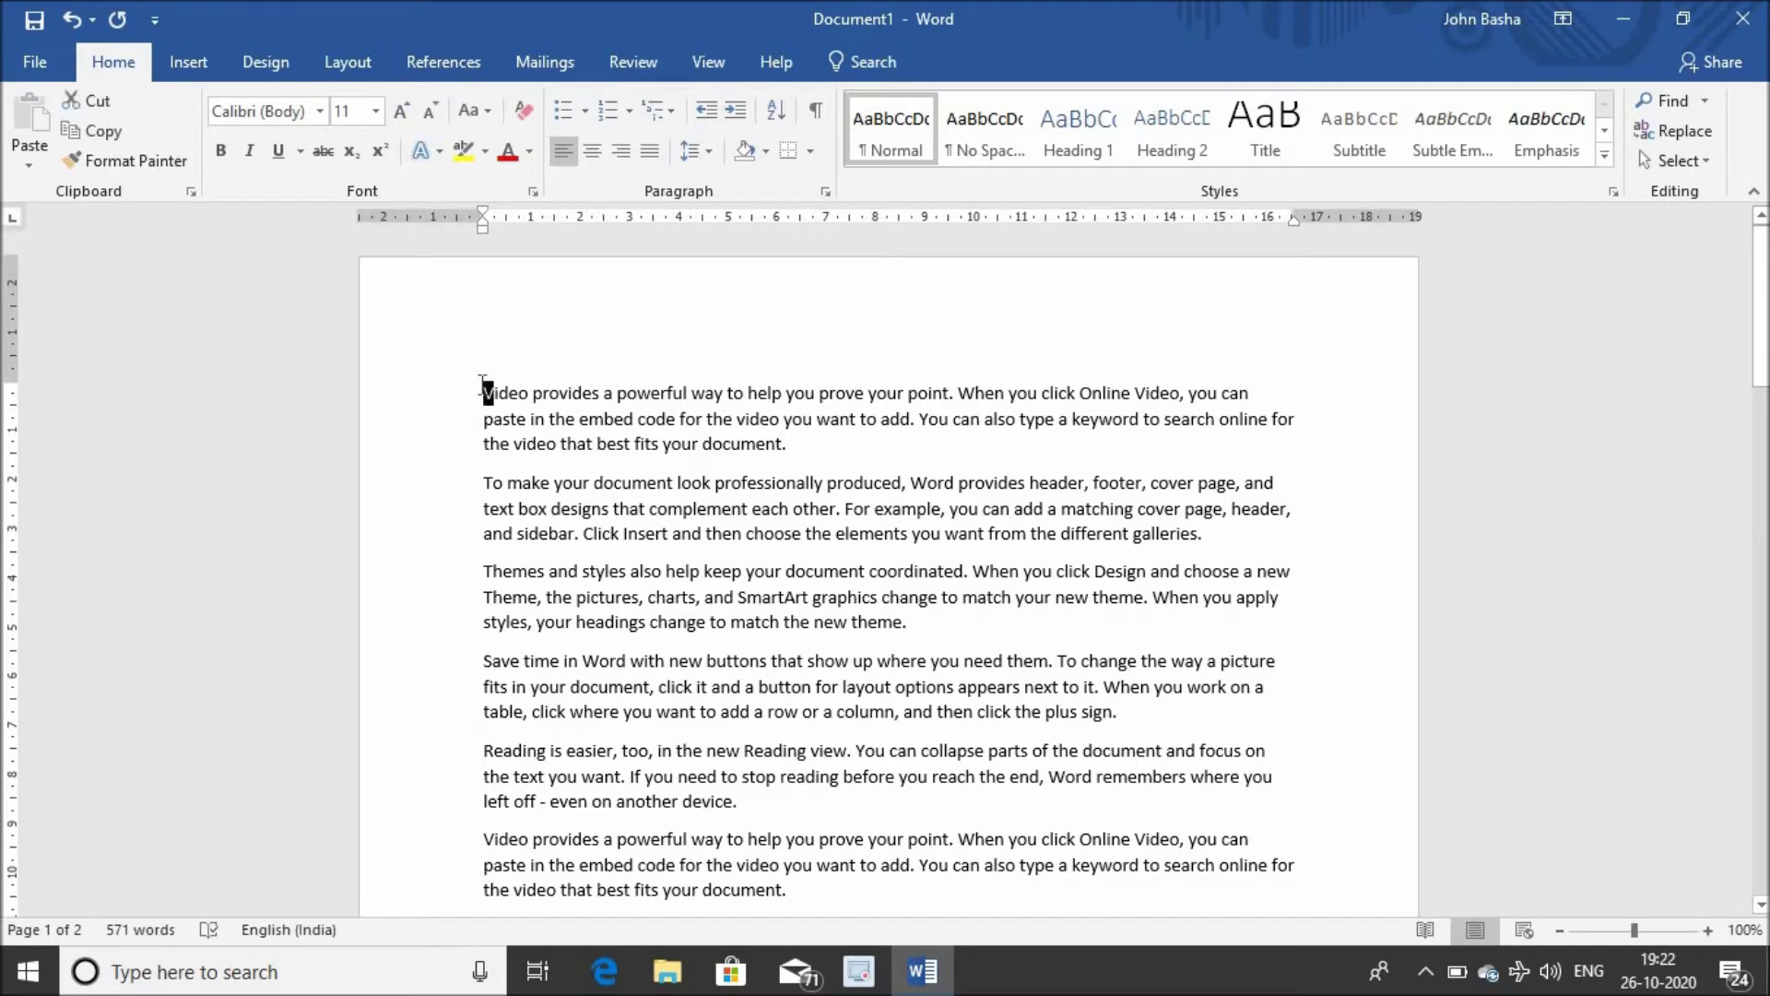
key("shift+Right")
key("shift+Right")
key("shift+Right")
key("shift+Right")
key("shift+Right")
key("shift+Right")
key("shift+Right")
key("shift+Right")
key("shift+Right")
key("shift+Right")
key("shift+Right")
key("shift+Right")
key("shift+Right")
key("shift+Right")
key("shift+Right")
key("shift+Right")
key("shift+Right")
key("shift+Right")
key("shift+Right")
key("shift+Right")
key("shift+Down")
key("shift+Down")
key("shift+Right")
key("shift+Right")
key("shift+Right")
key("shift+Right")
key("shift+Right")
key("shift+Right")
key("shift+Right")
key("shift+Right")
key("shift+Right")
key("shift+Right")
key("shift+Right")
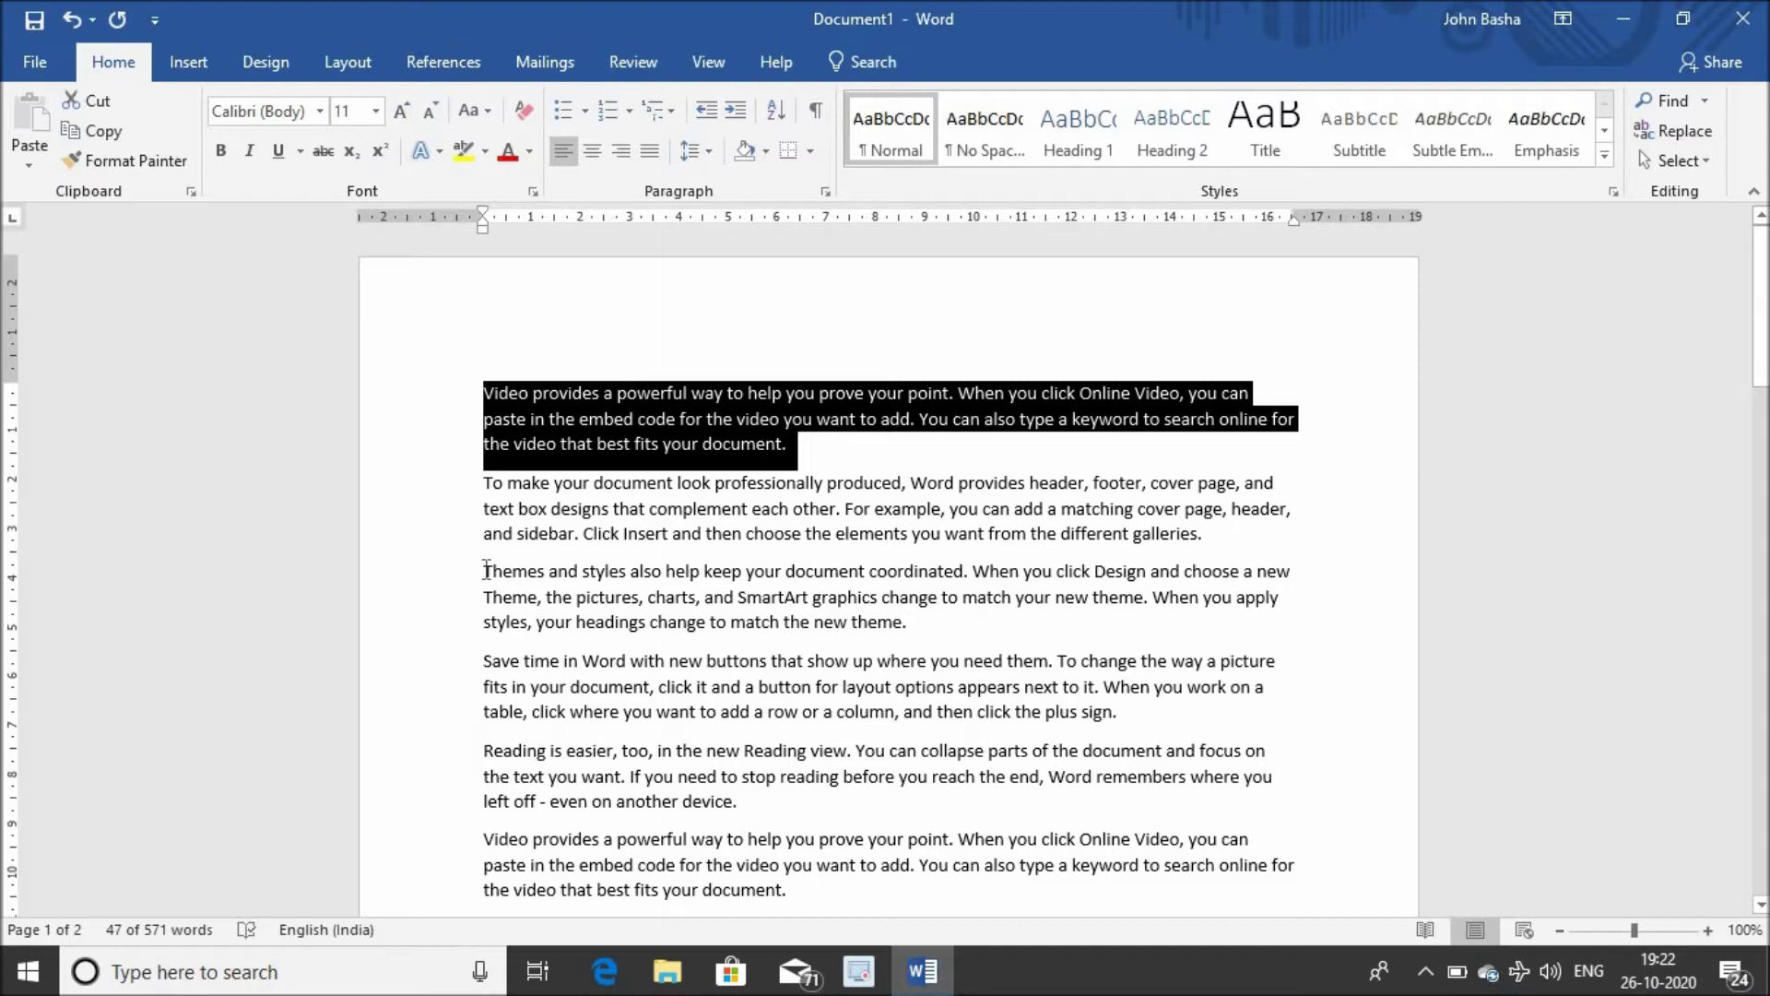
left_click_drag(486, 570, 918, 640)
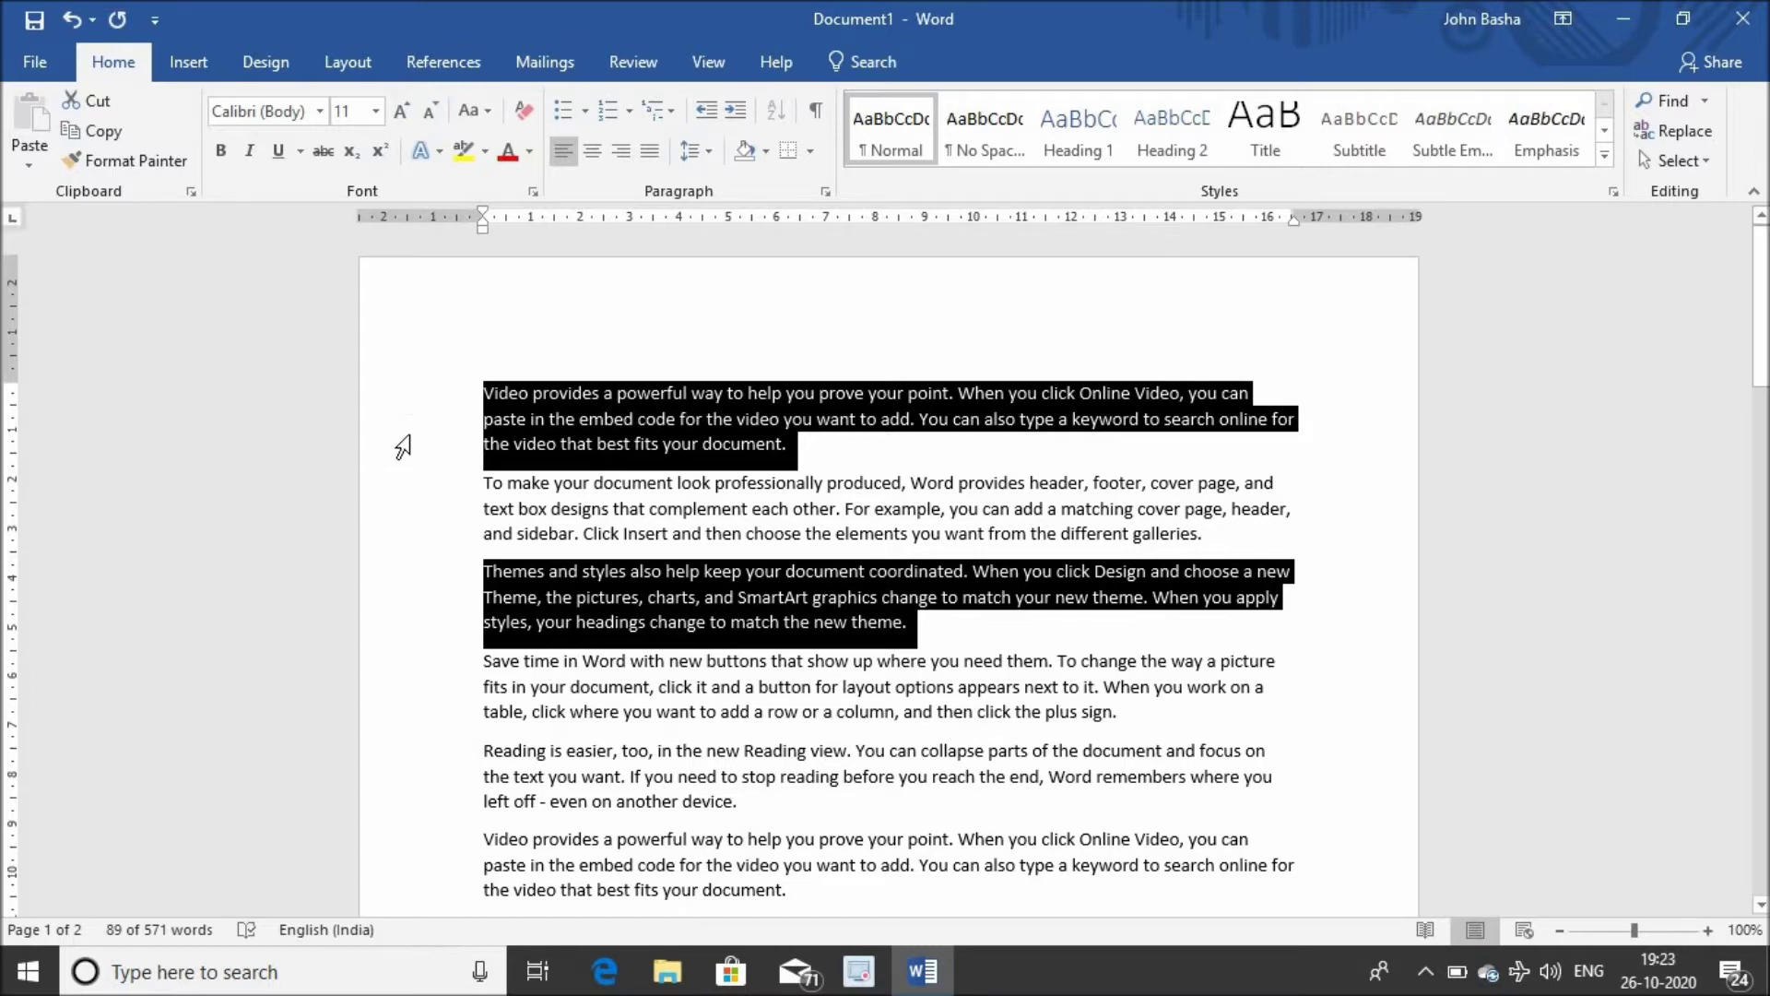
left_click(403, 447)
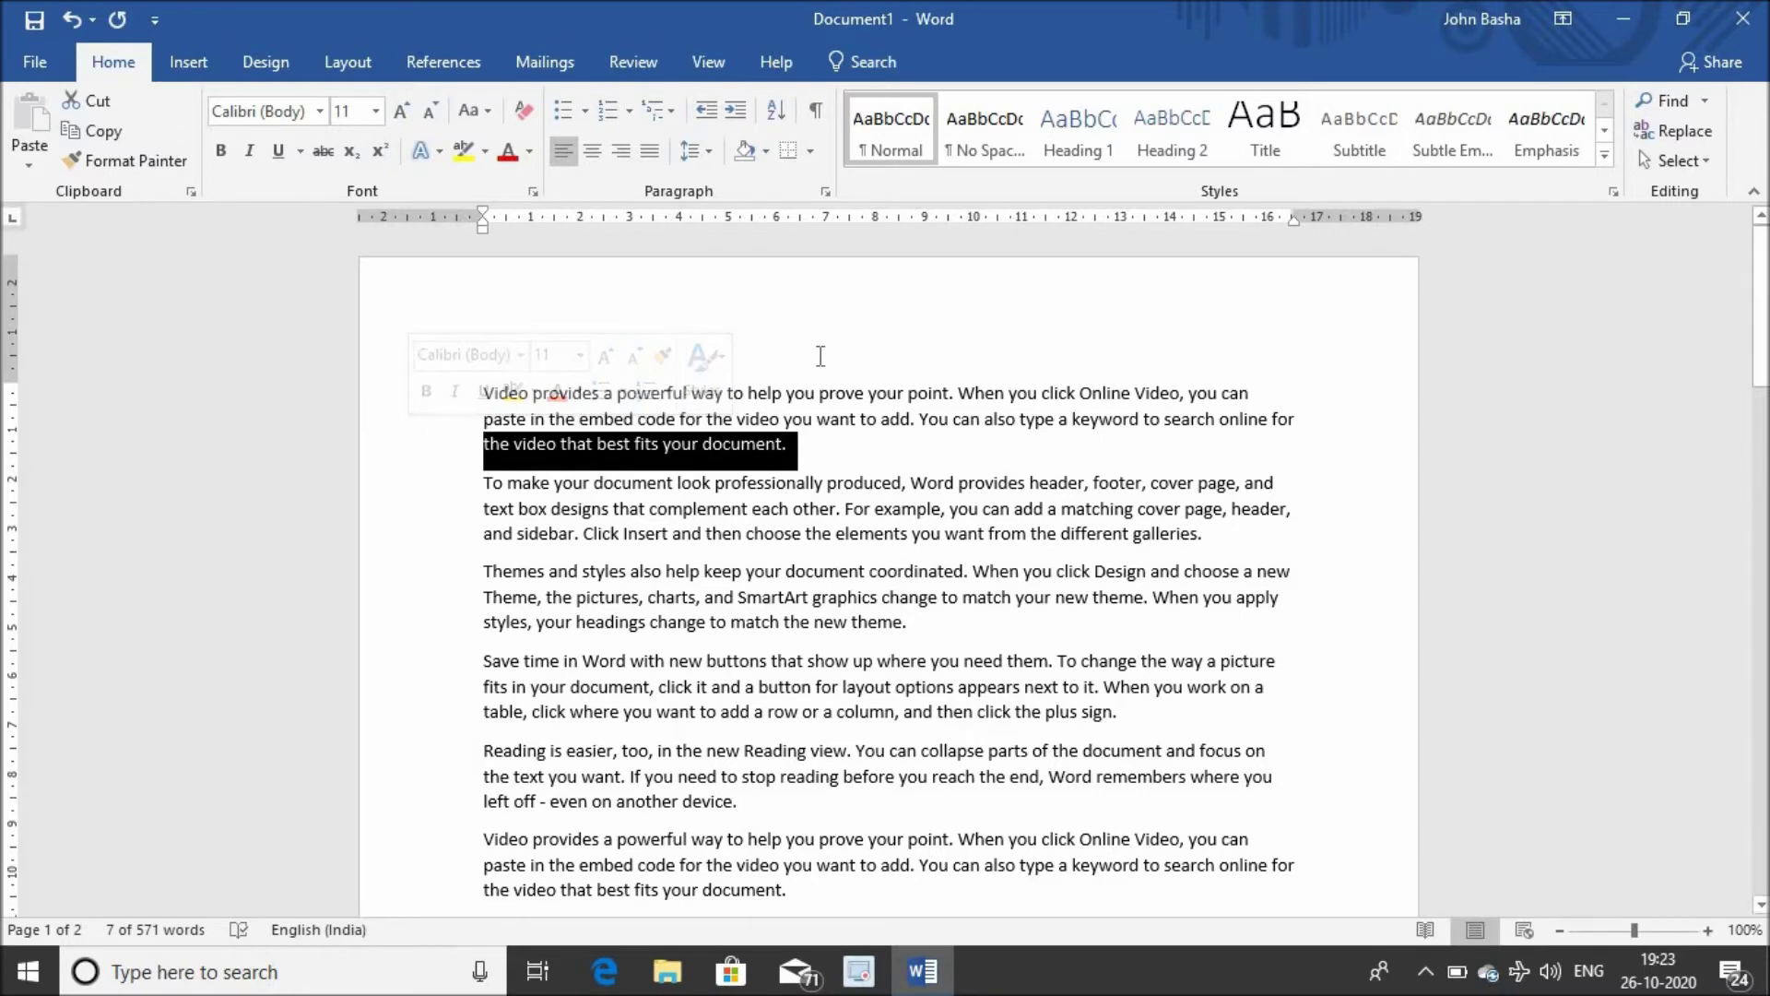
left_click(812, 391)
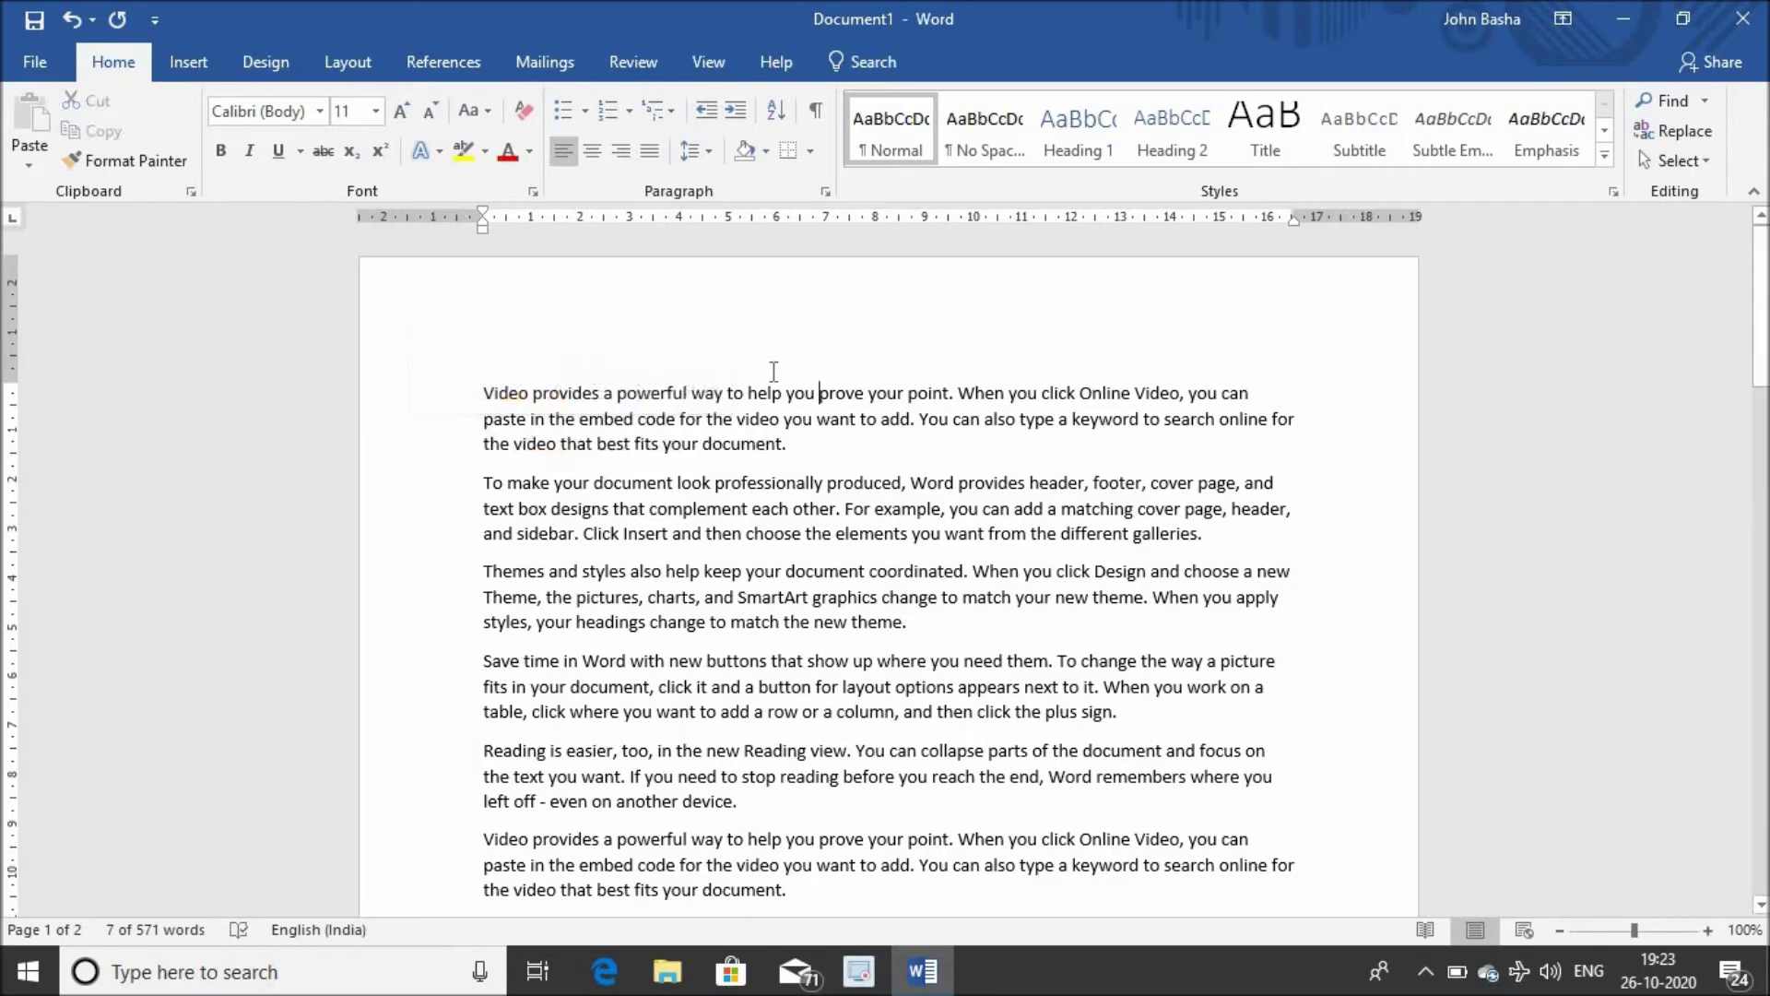
Step: Set the font of the first two paragraphs to Latha (Body)
left_click(485, 387)
key("ctrl+shift+Down")
key("ctrl+shift+Down")
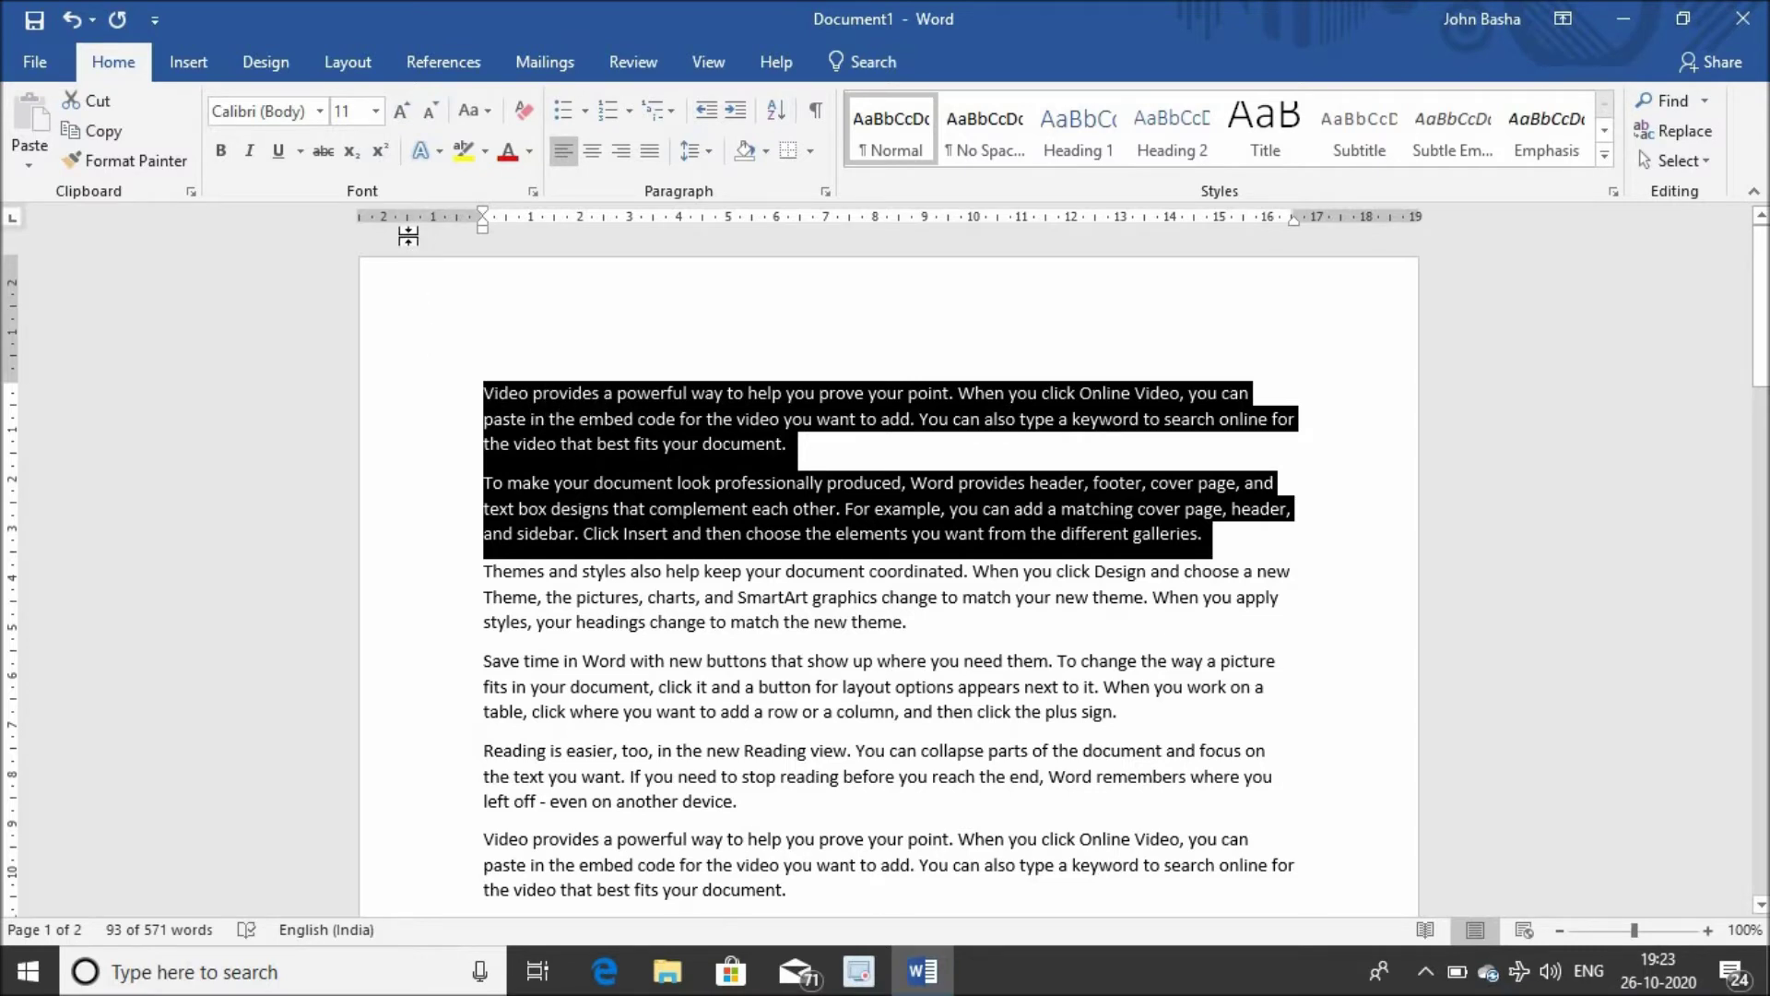
left_click(320, 112)
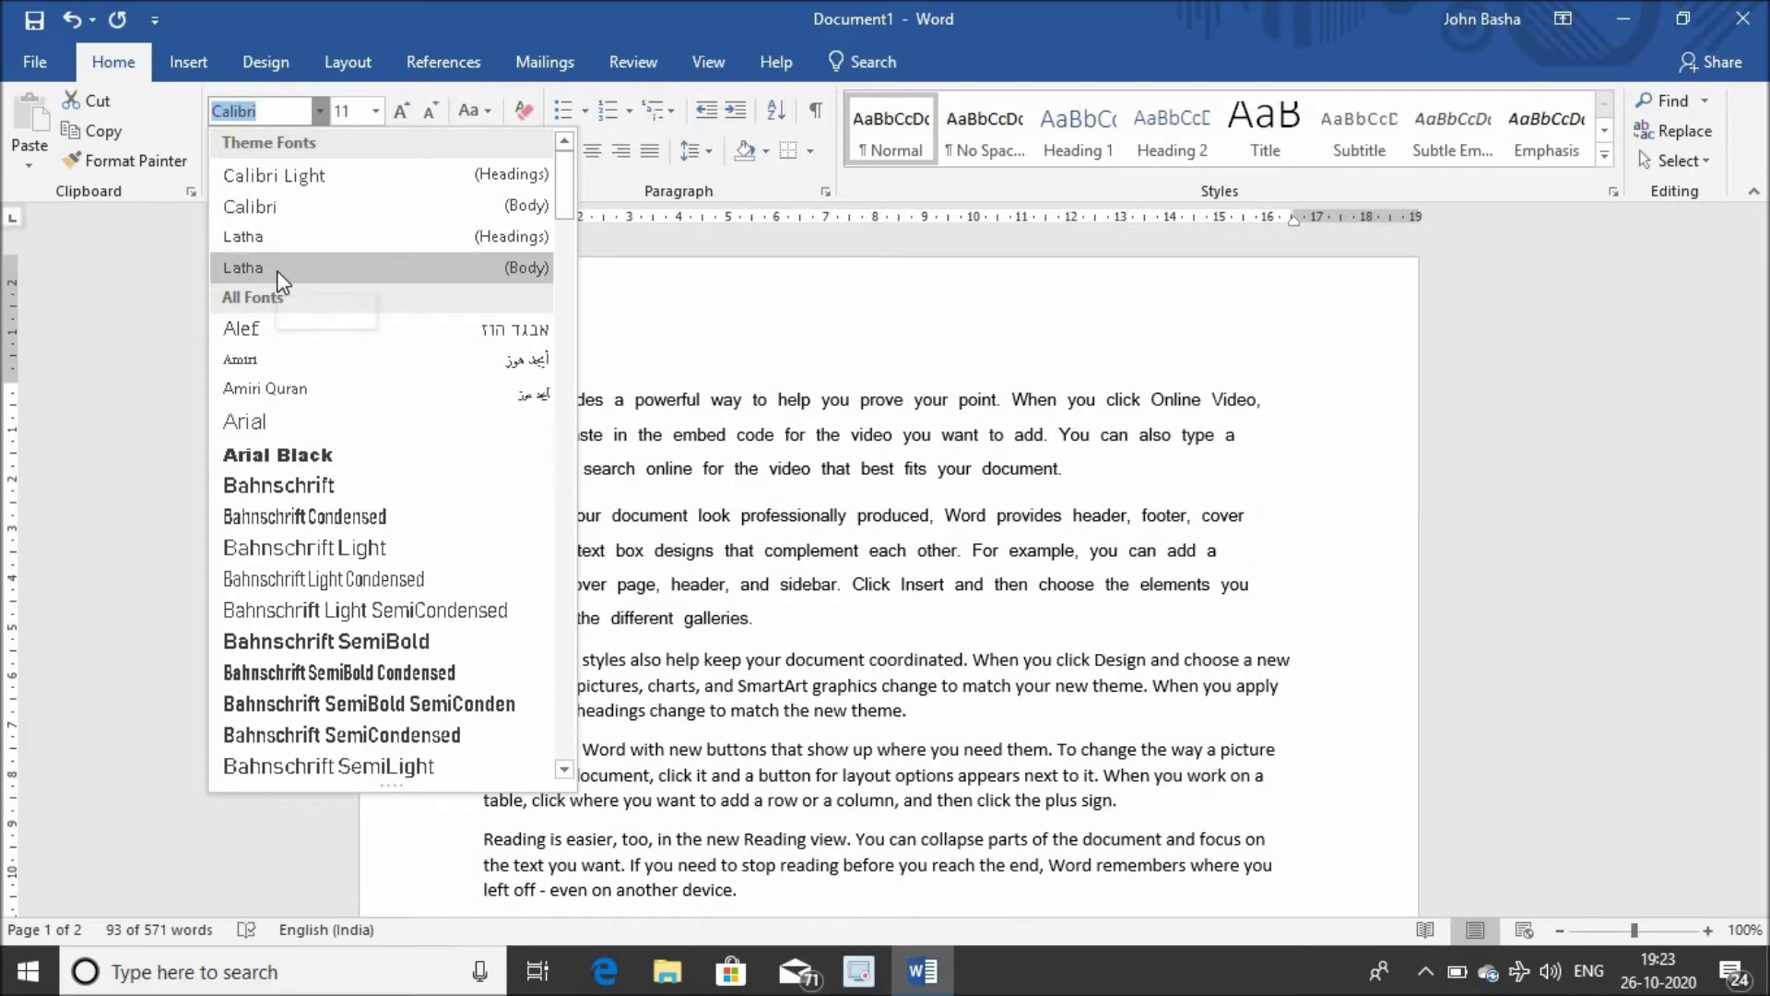
left_click(276, 269)
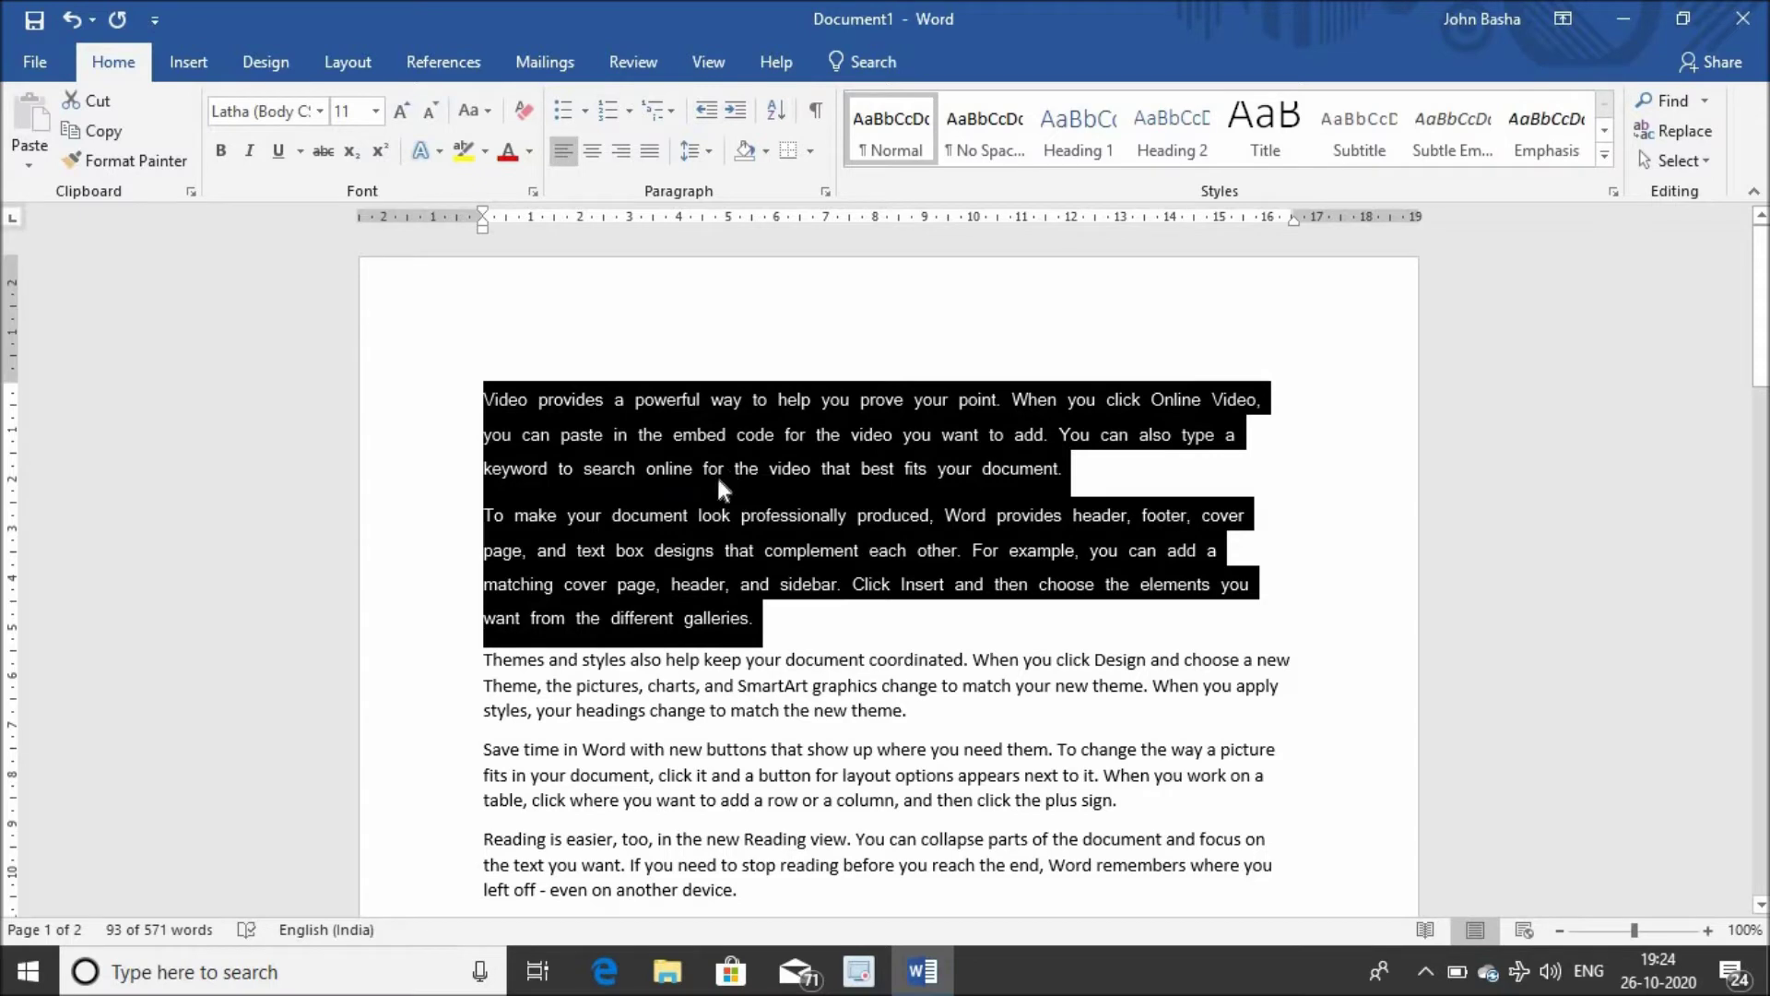
Step: Set the font size of the first two paragraphs to 18 and deselect them
left_click(377, 112)
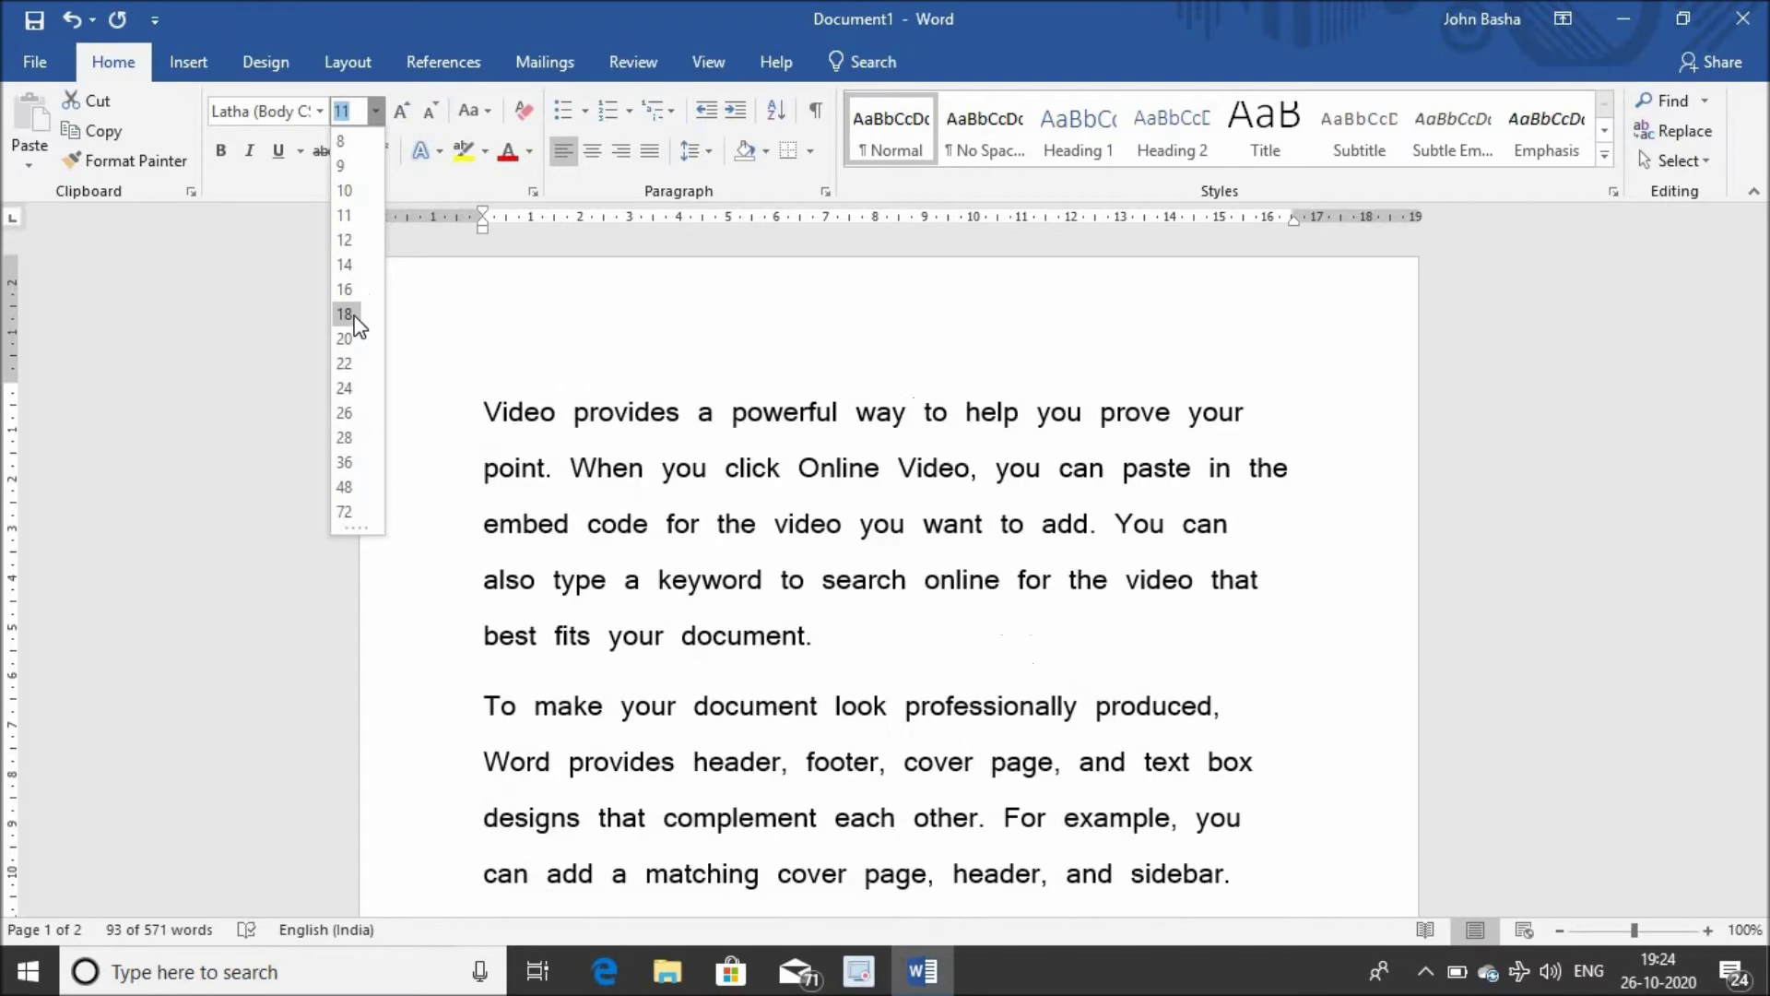
left_click(348, 315)
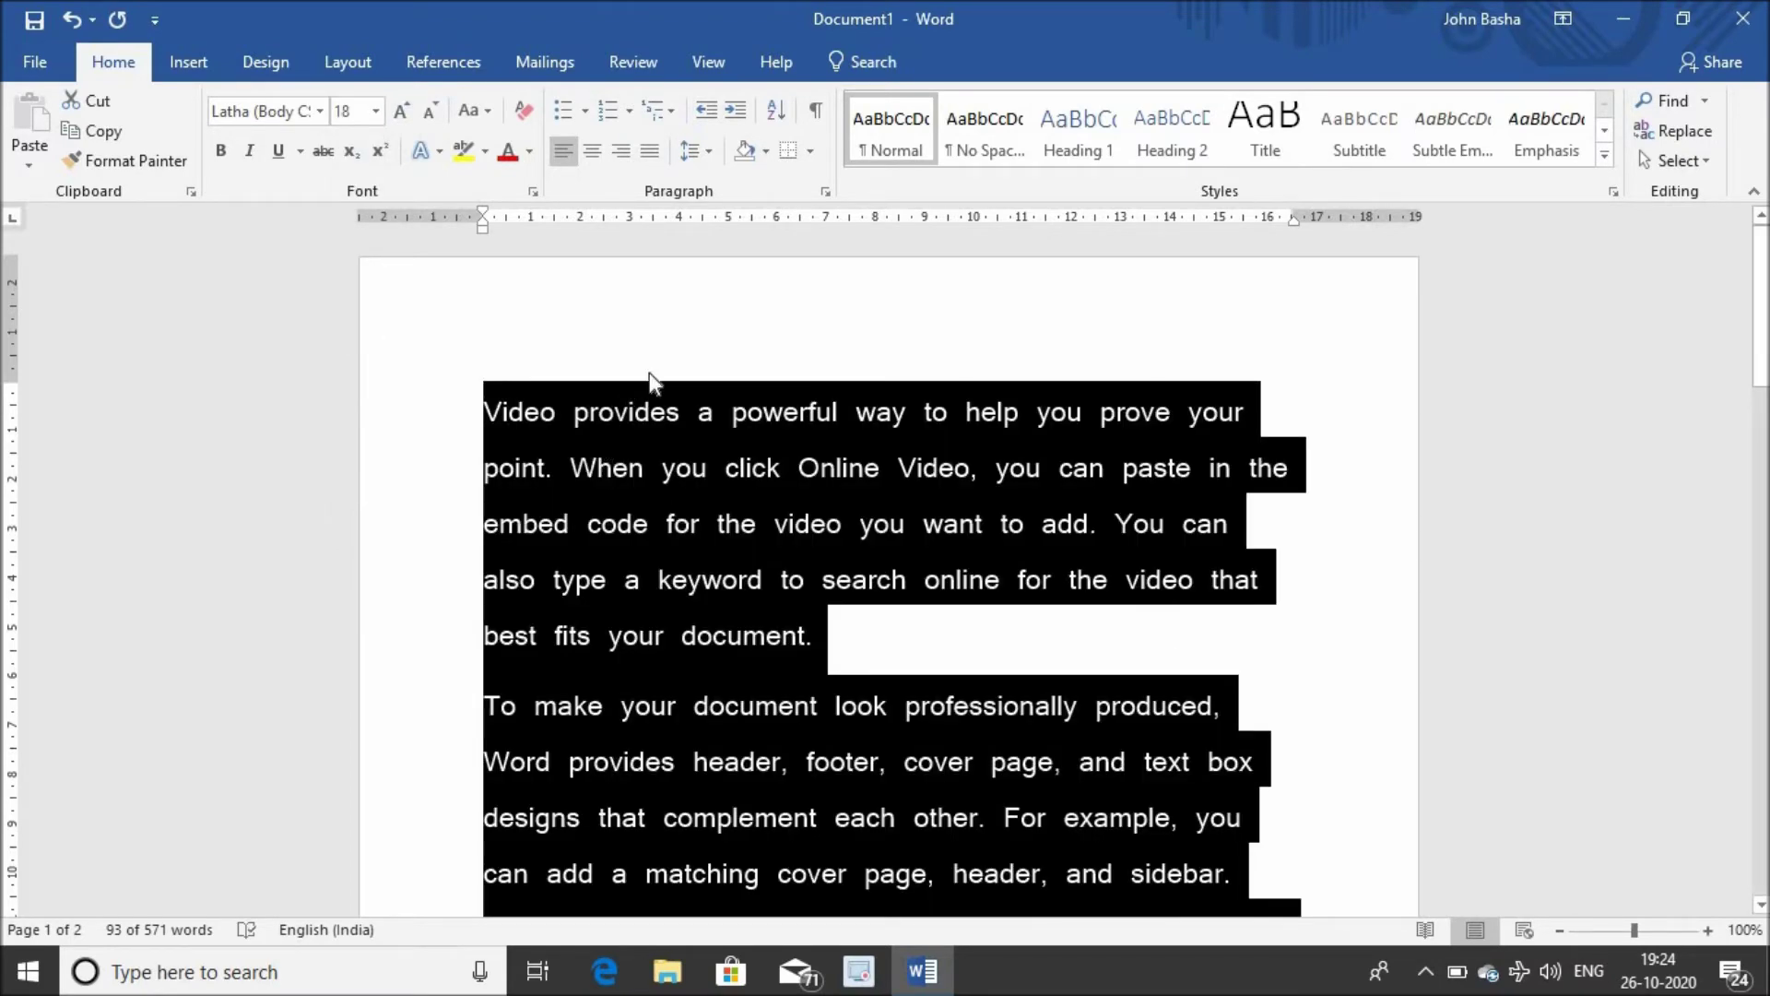
left_click(675, 349)
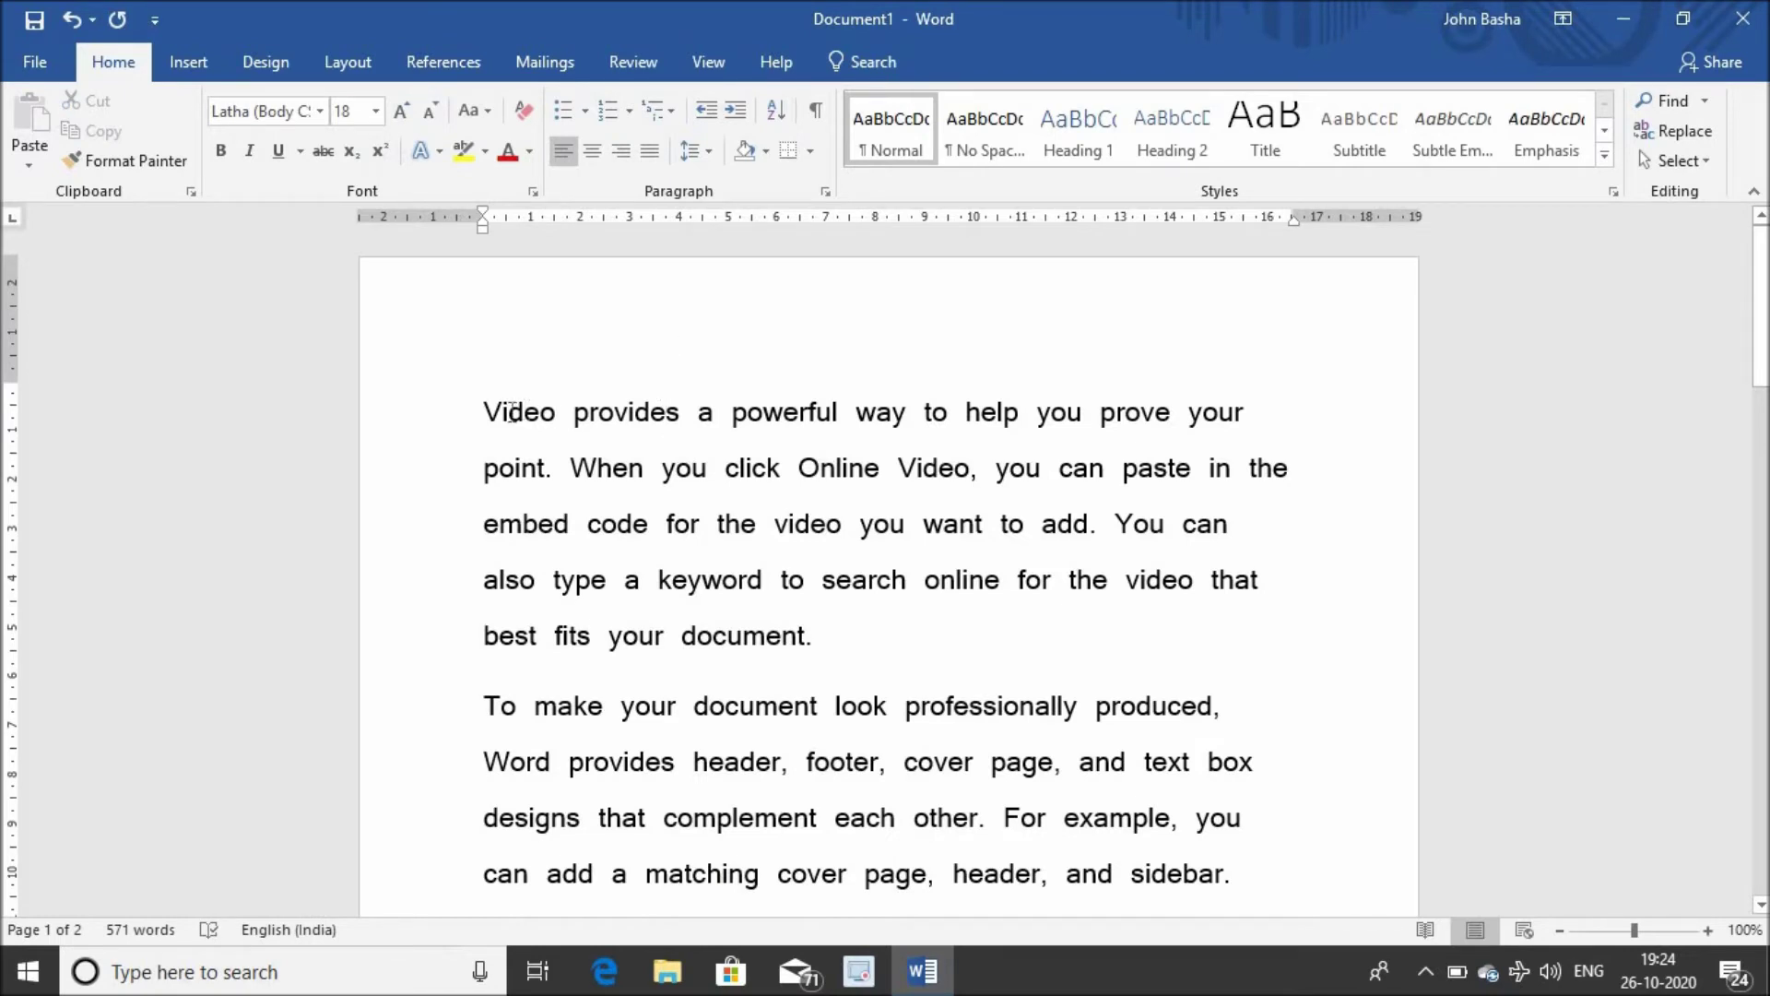
Step: Make the first line, "Video provides a powerful way to help you prove your", bold
left_click(483, 411)
key("shift+Right")
key("shift+Right")
key("shift+Right")
key("shift+Right")
key("shift+Right")
key("shift+Right")
key("shift+Right")
key("shift+Right")
key("shift+Right")
key("shift+Right")
key("shift+Right")
key("shift+Right")
key("shift+Right")
key("shift+Right")
key("shift+Right")
key("shift+Right")
key("shift+Right")
key("shift+Right")
key("shift+Right")
key("shift+Right")
key("shift+Right")
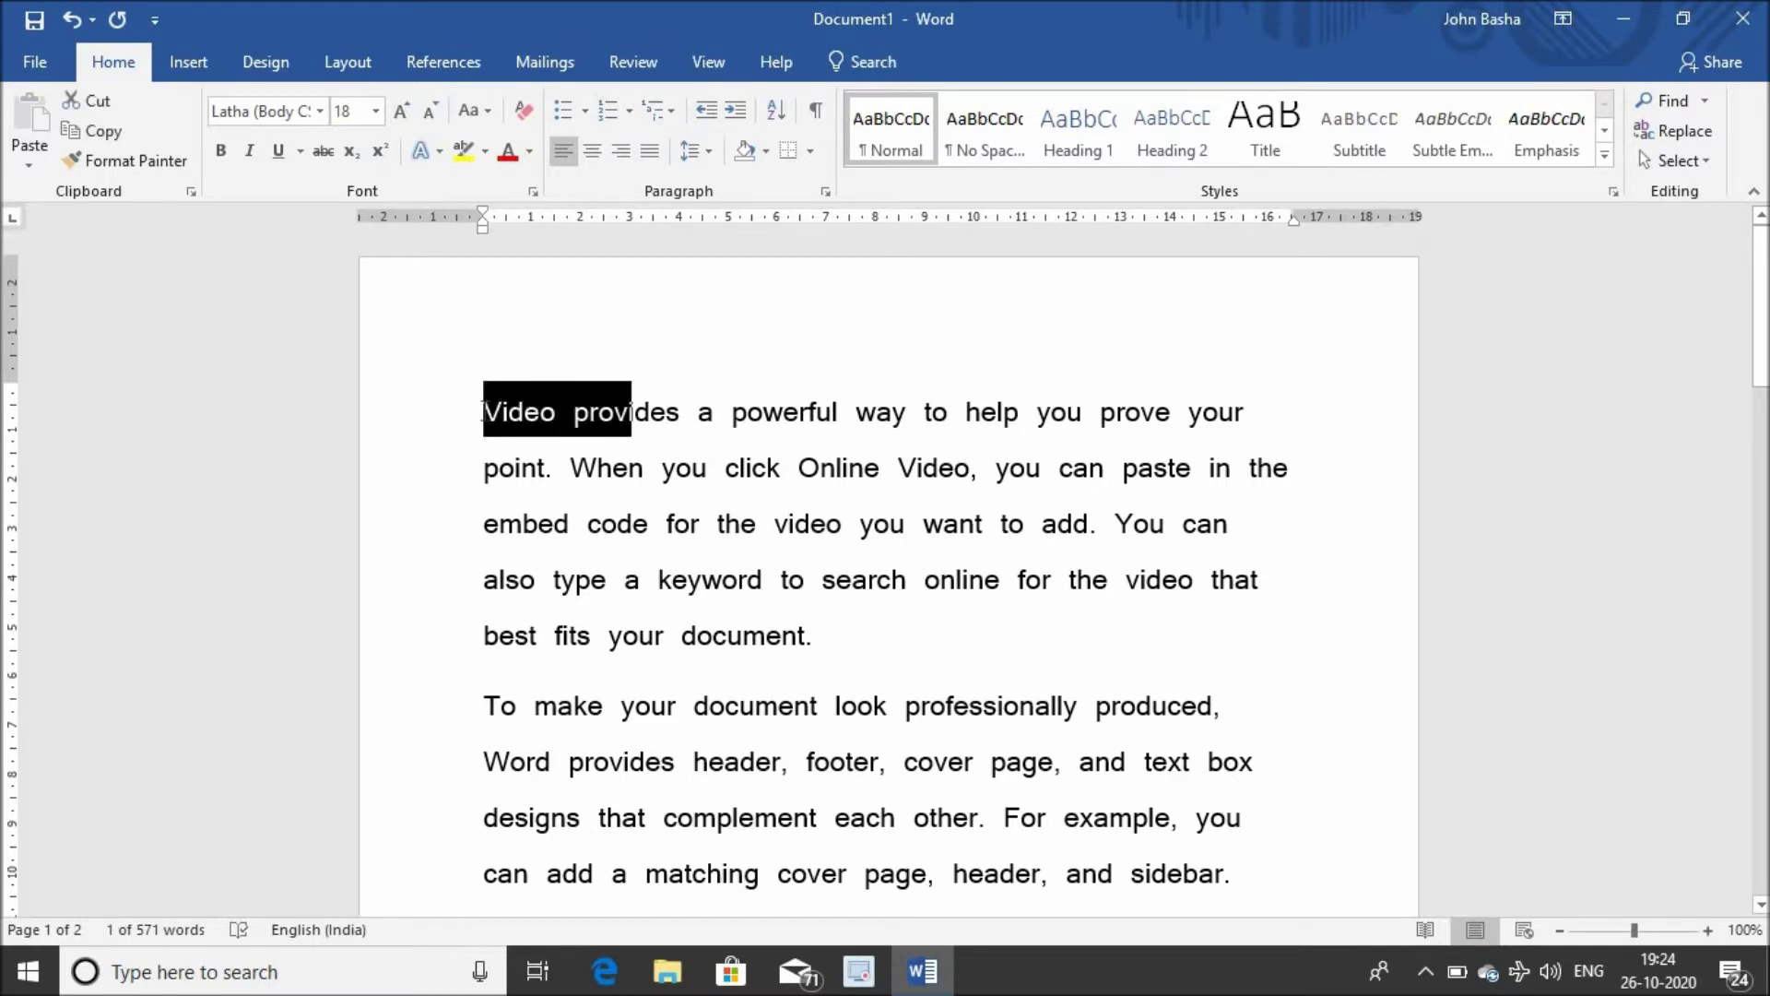
key("shift+Right")
key("shift+Right")
key("shift+Right")
key("shift+Right")
key("shift+Right")
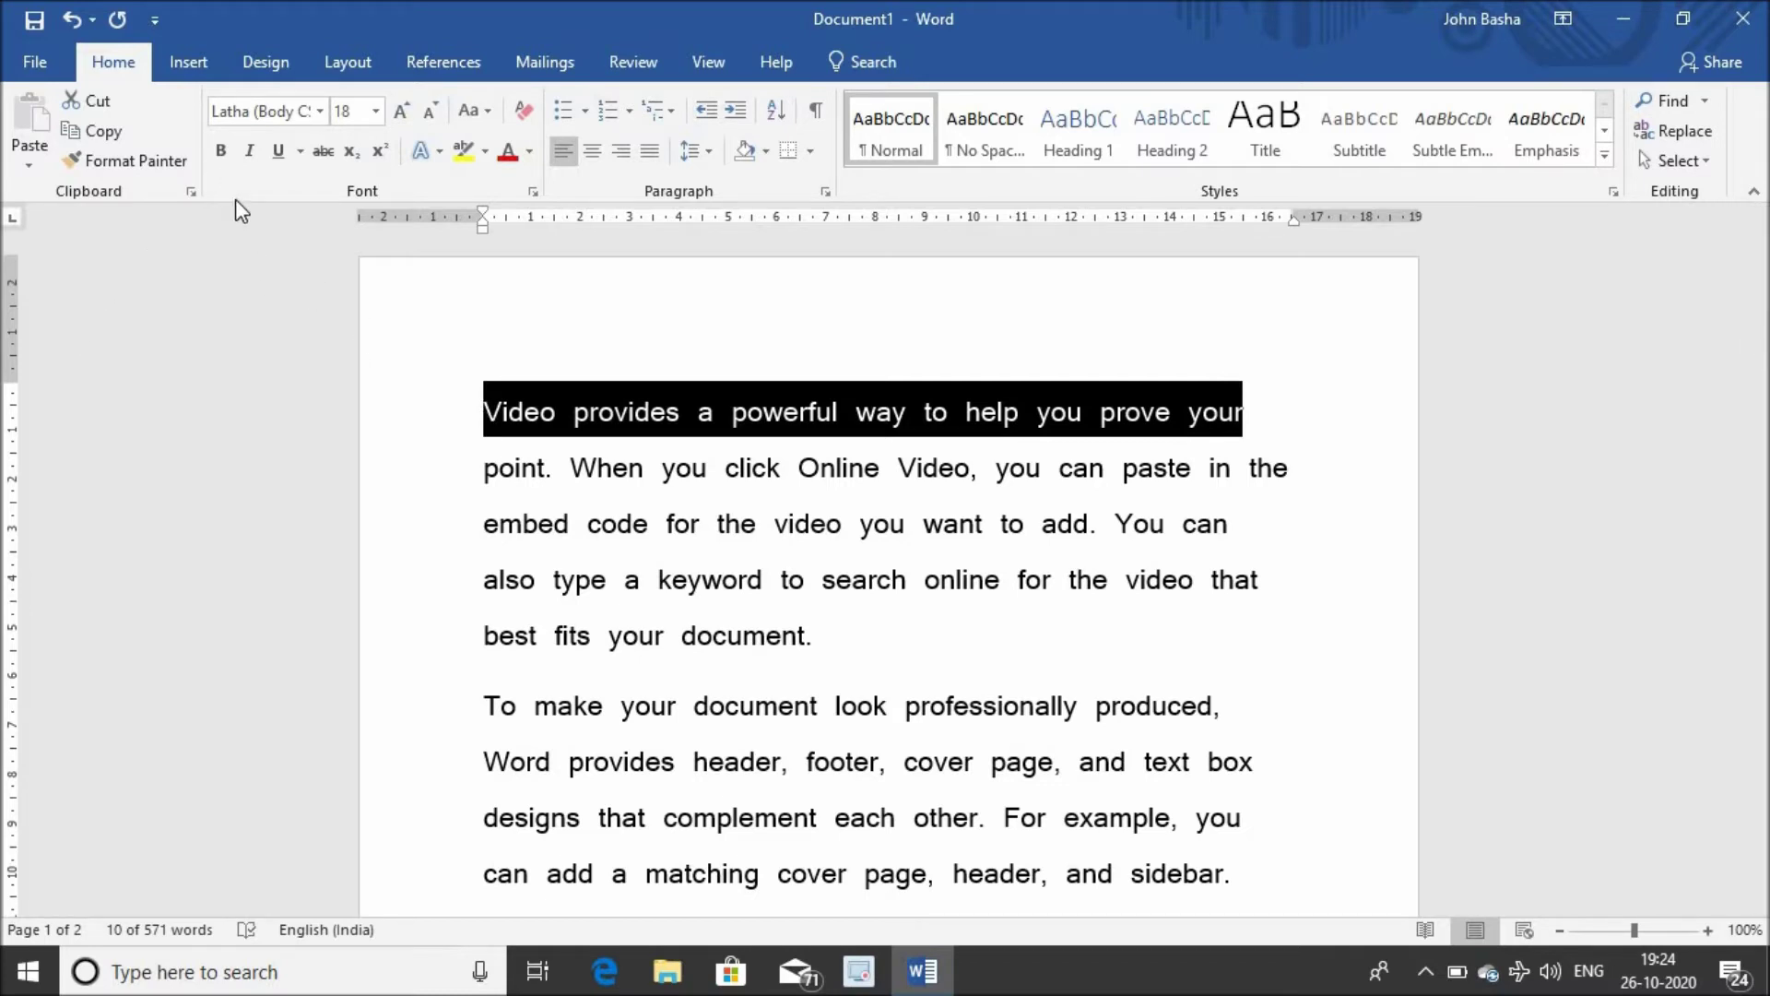
left_click(222, 152)
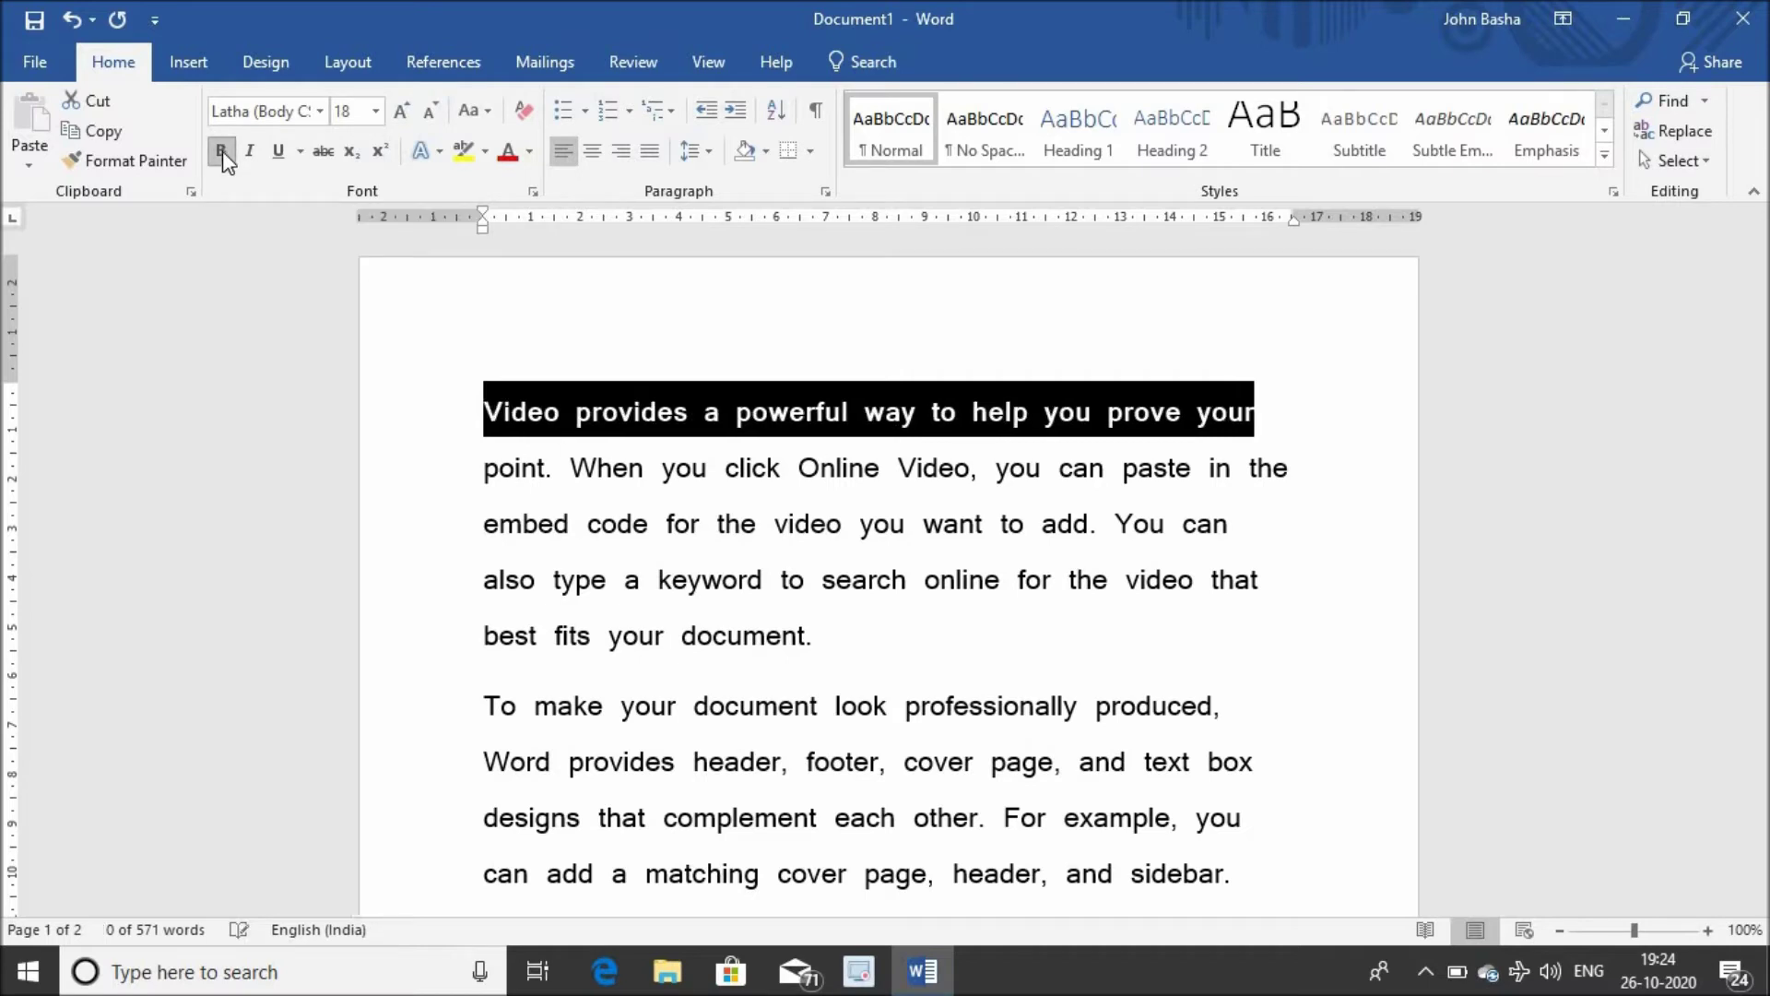
left_click(286, 573)
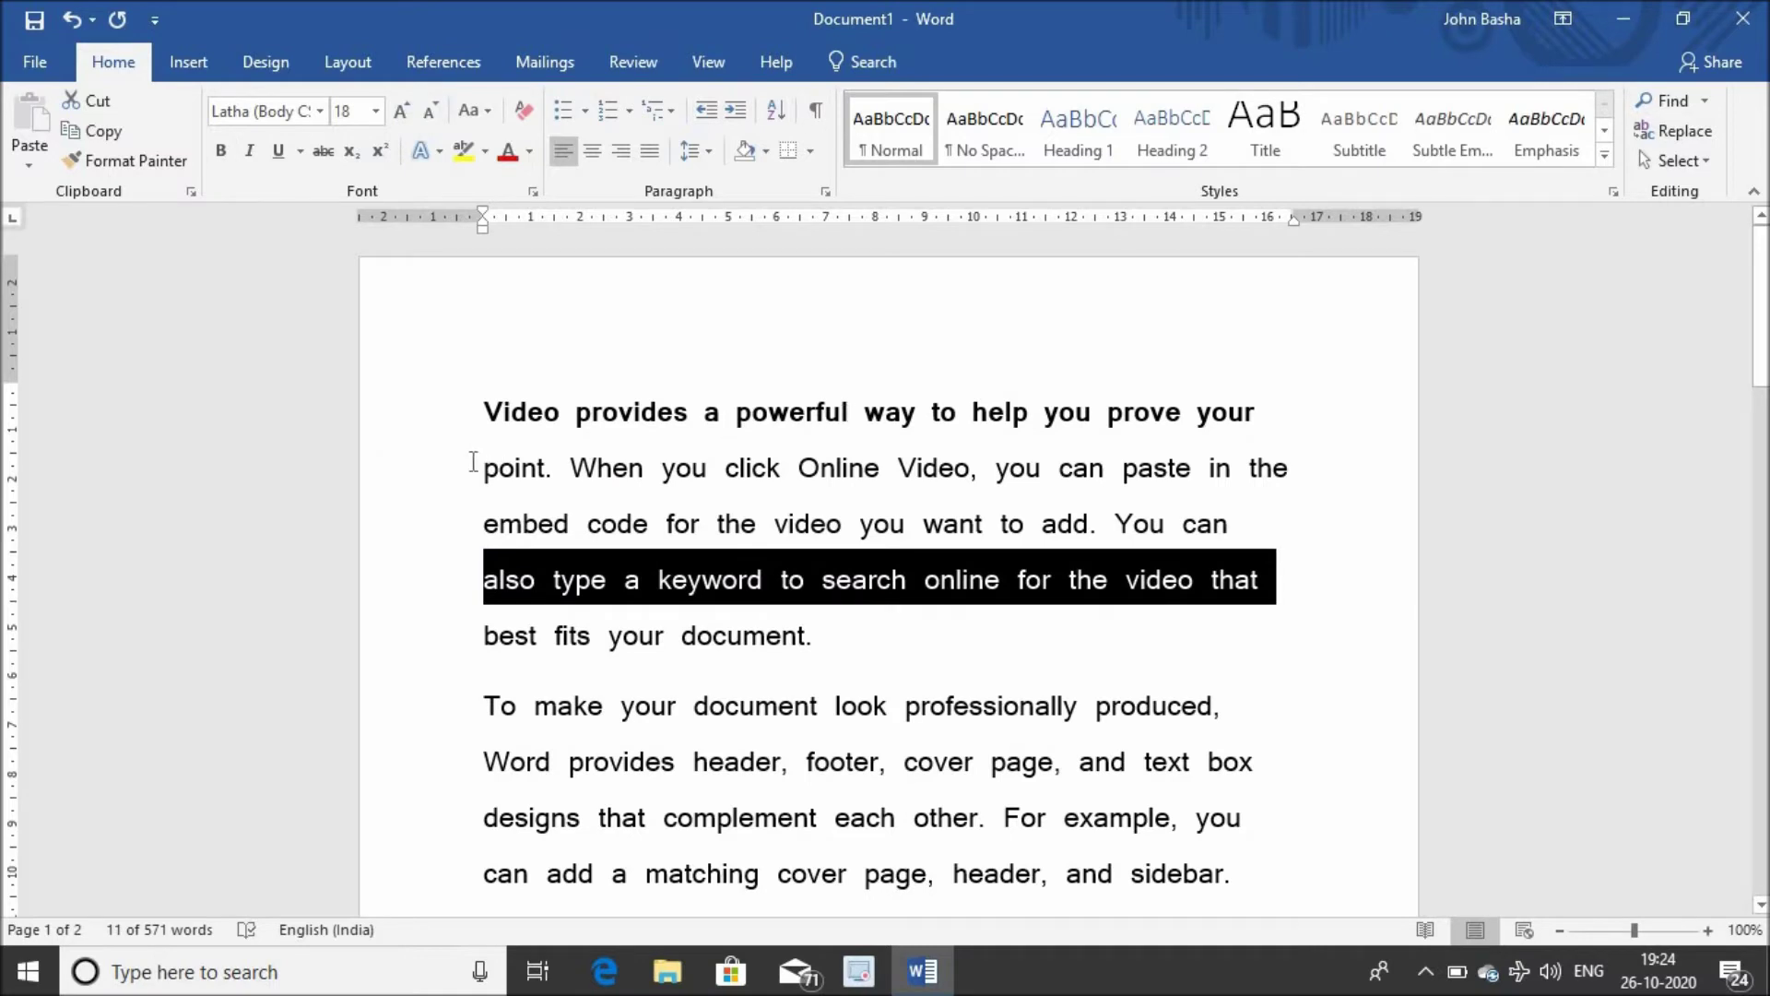
Step: Make the first line, "Video provides a powerful way to help you prove your", italic and underlined
left_click(486, 407)
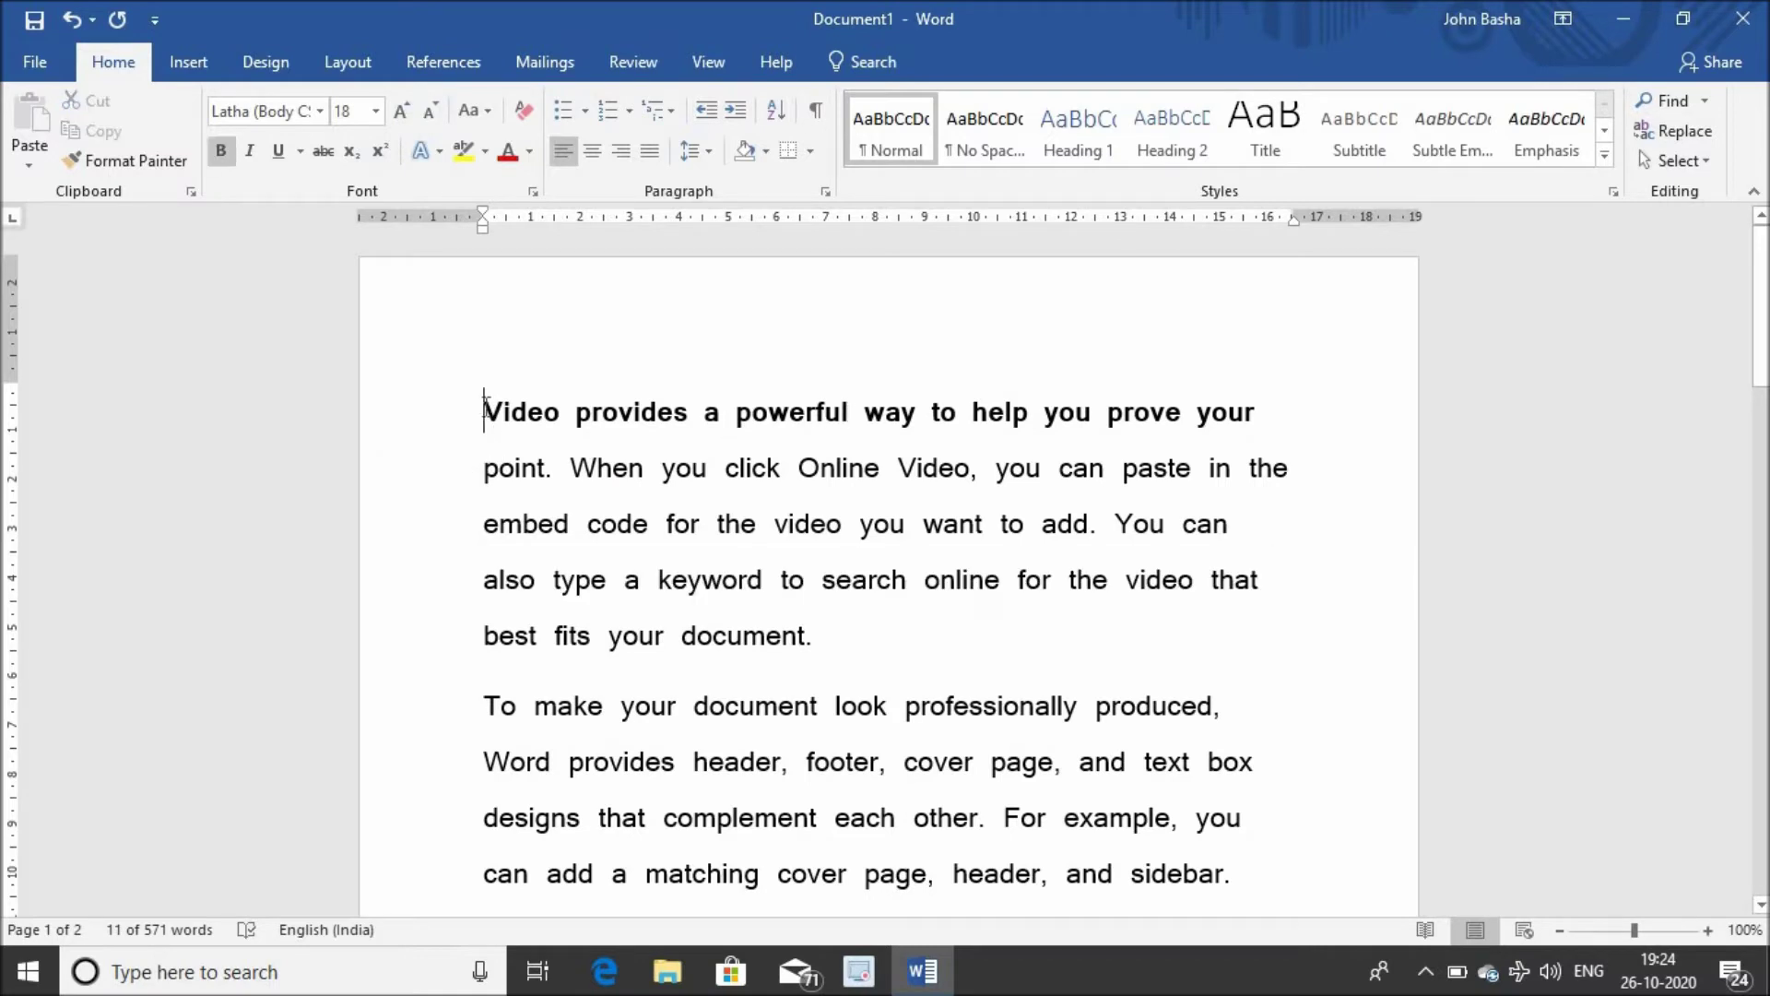
left_click_drag(486, 407, 701, 412)
left_click_drag(1245, 410, 1263, 411)
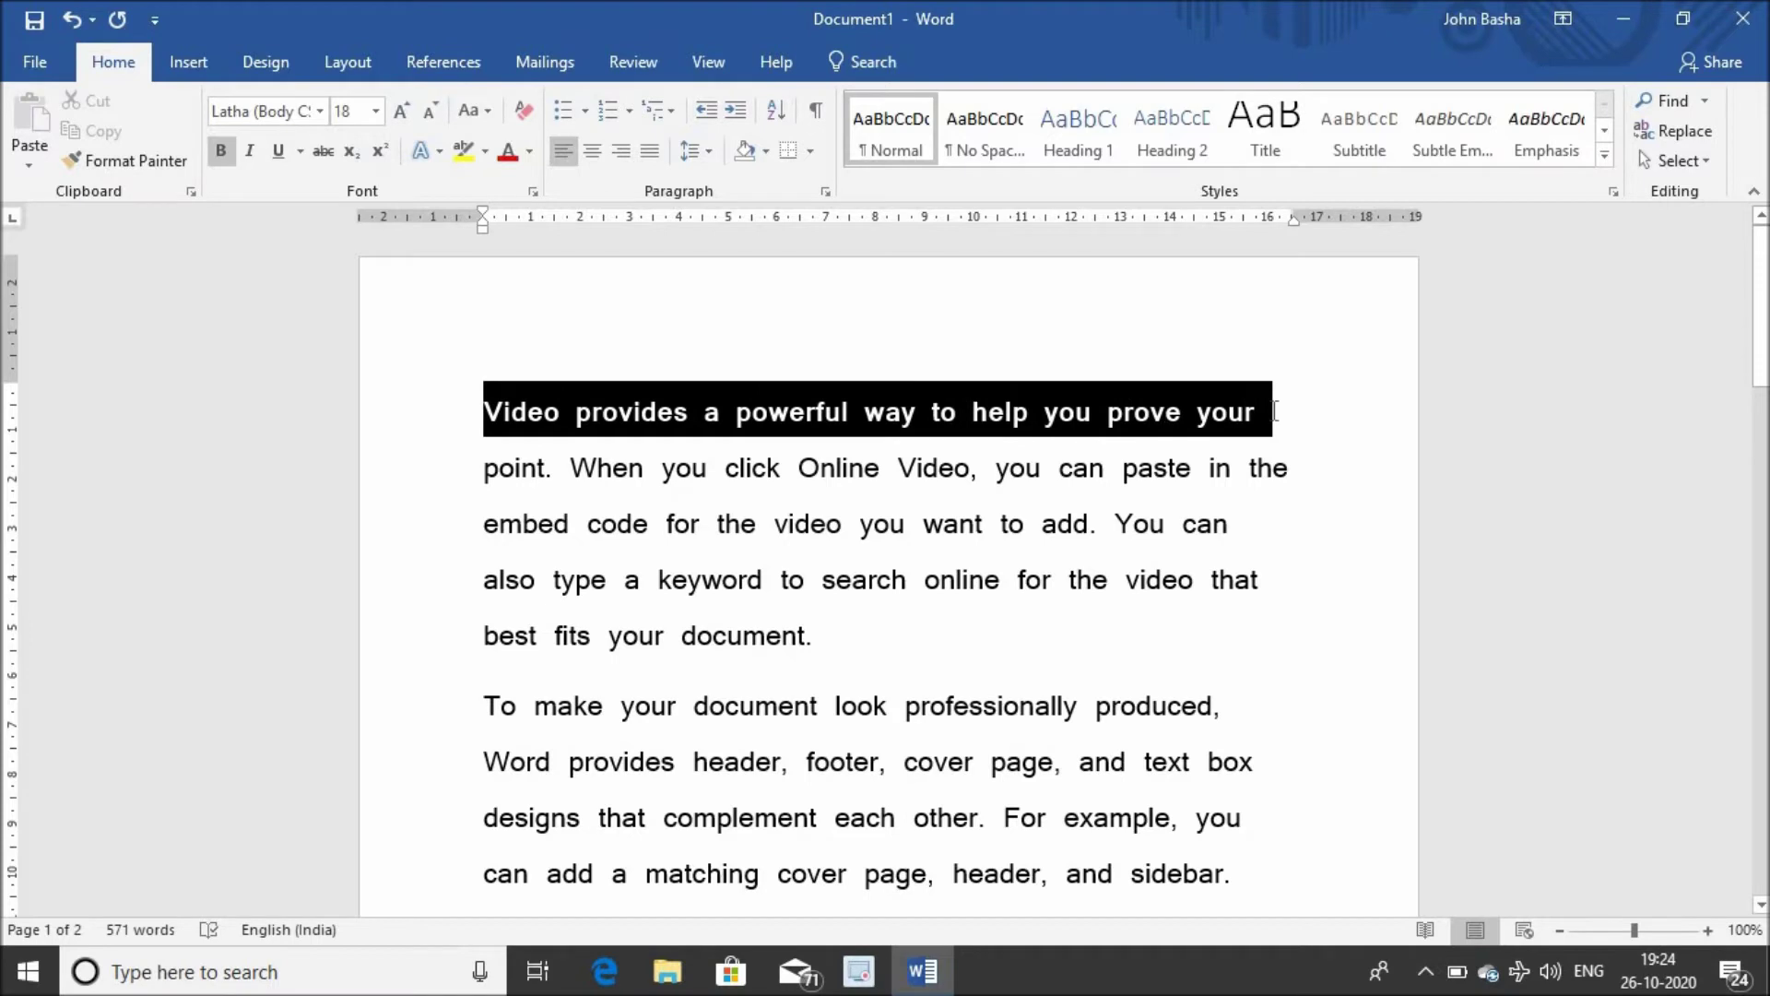
left_click(254, 158)
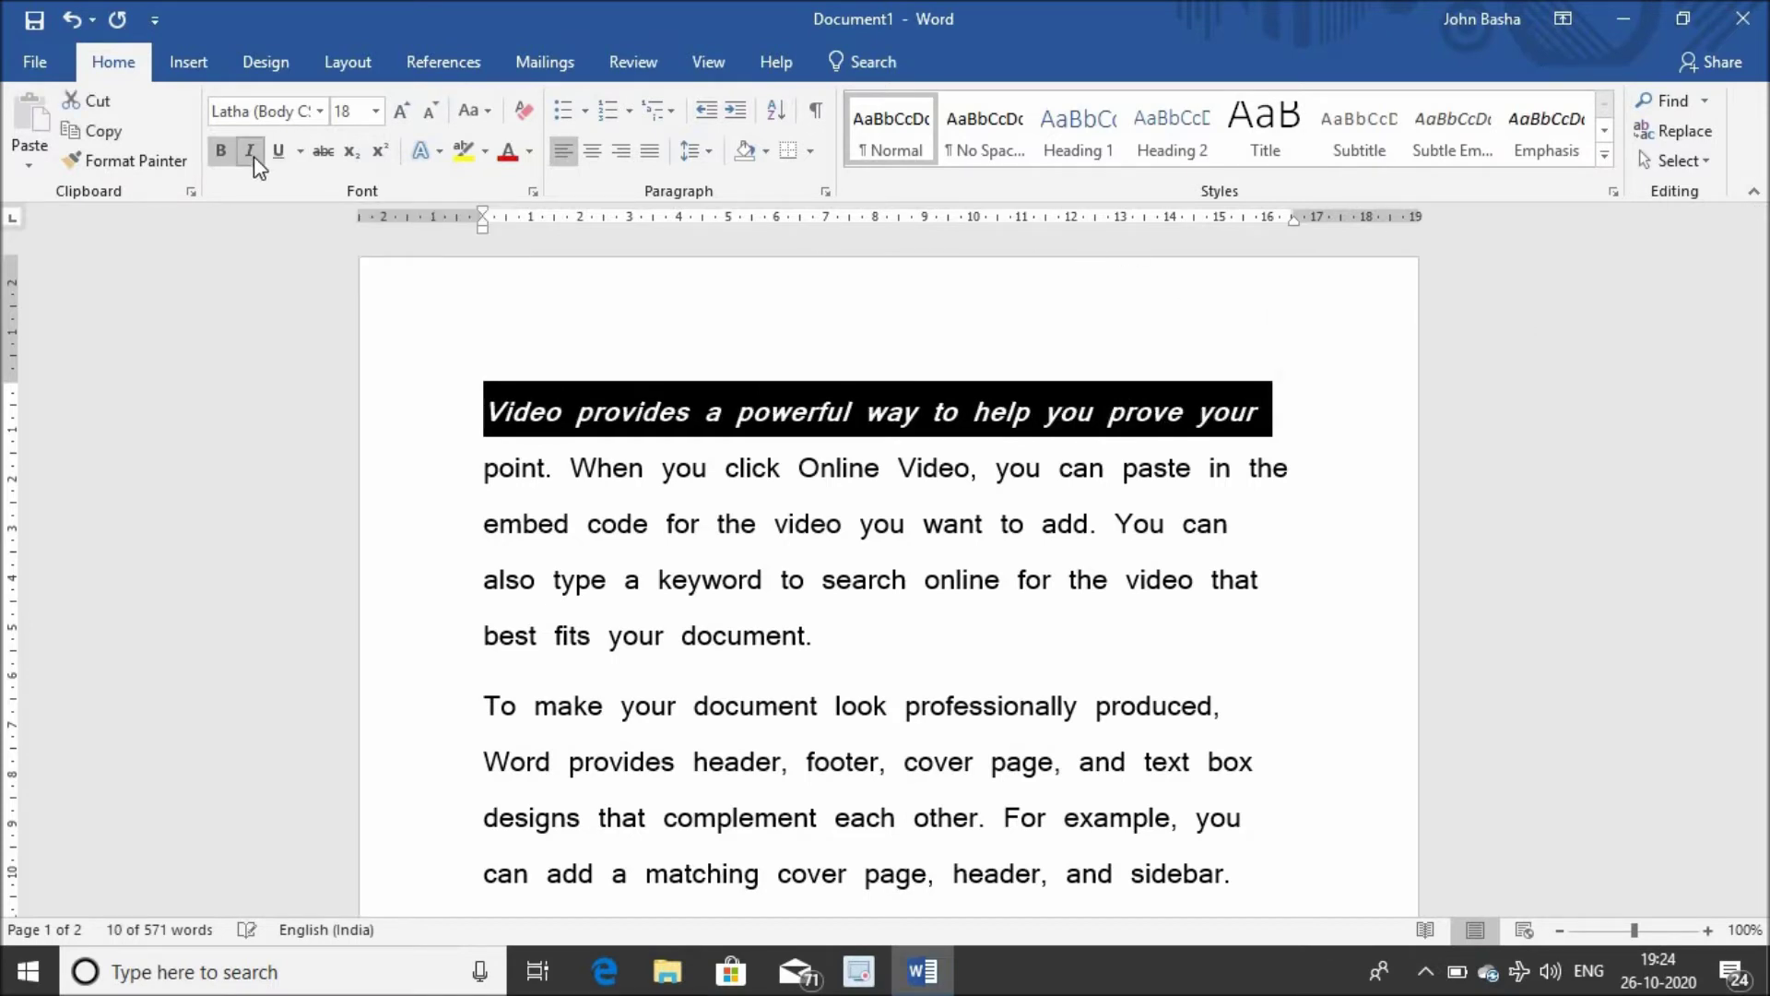
left_click(284, 158)
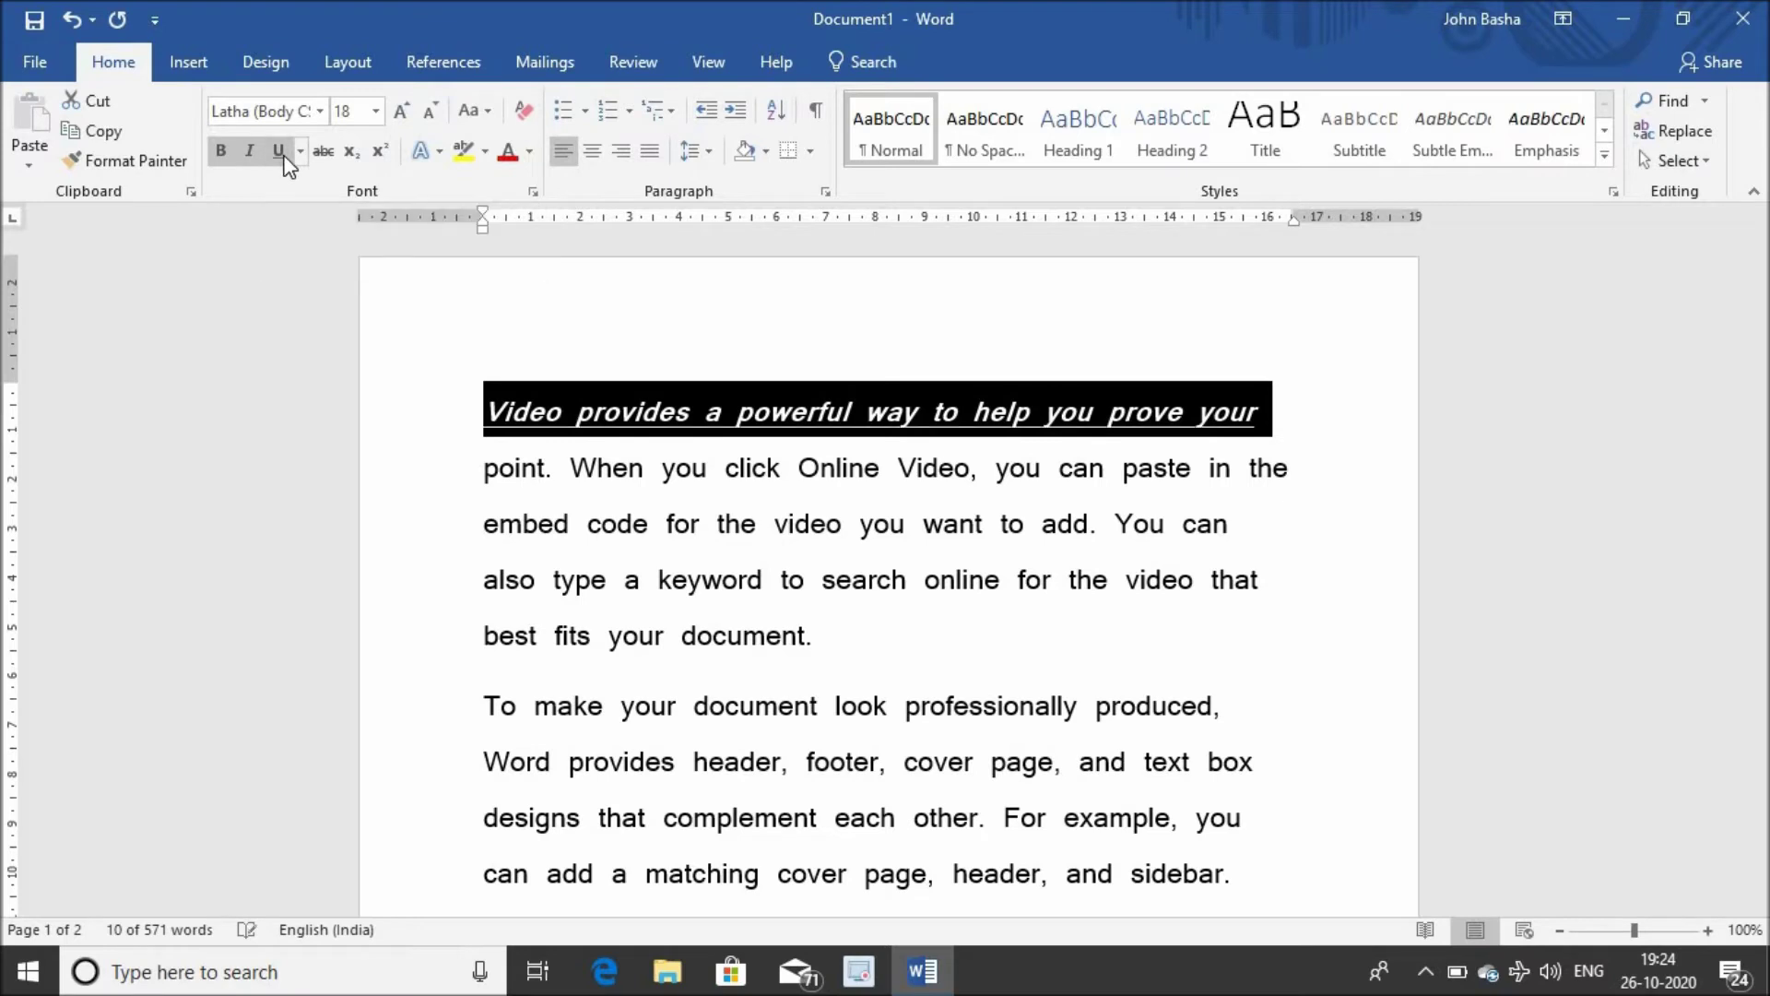
left_click(383, 451)
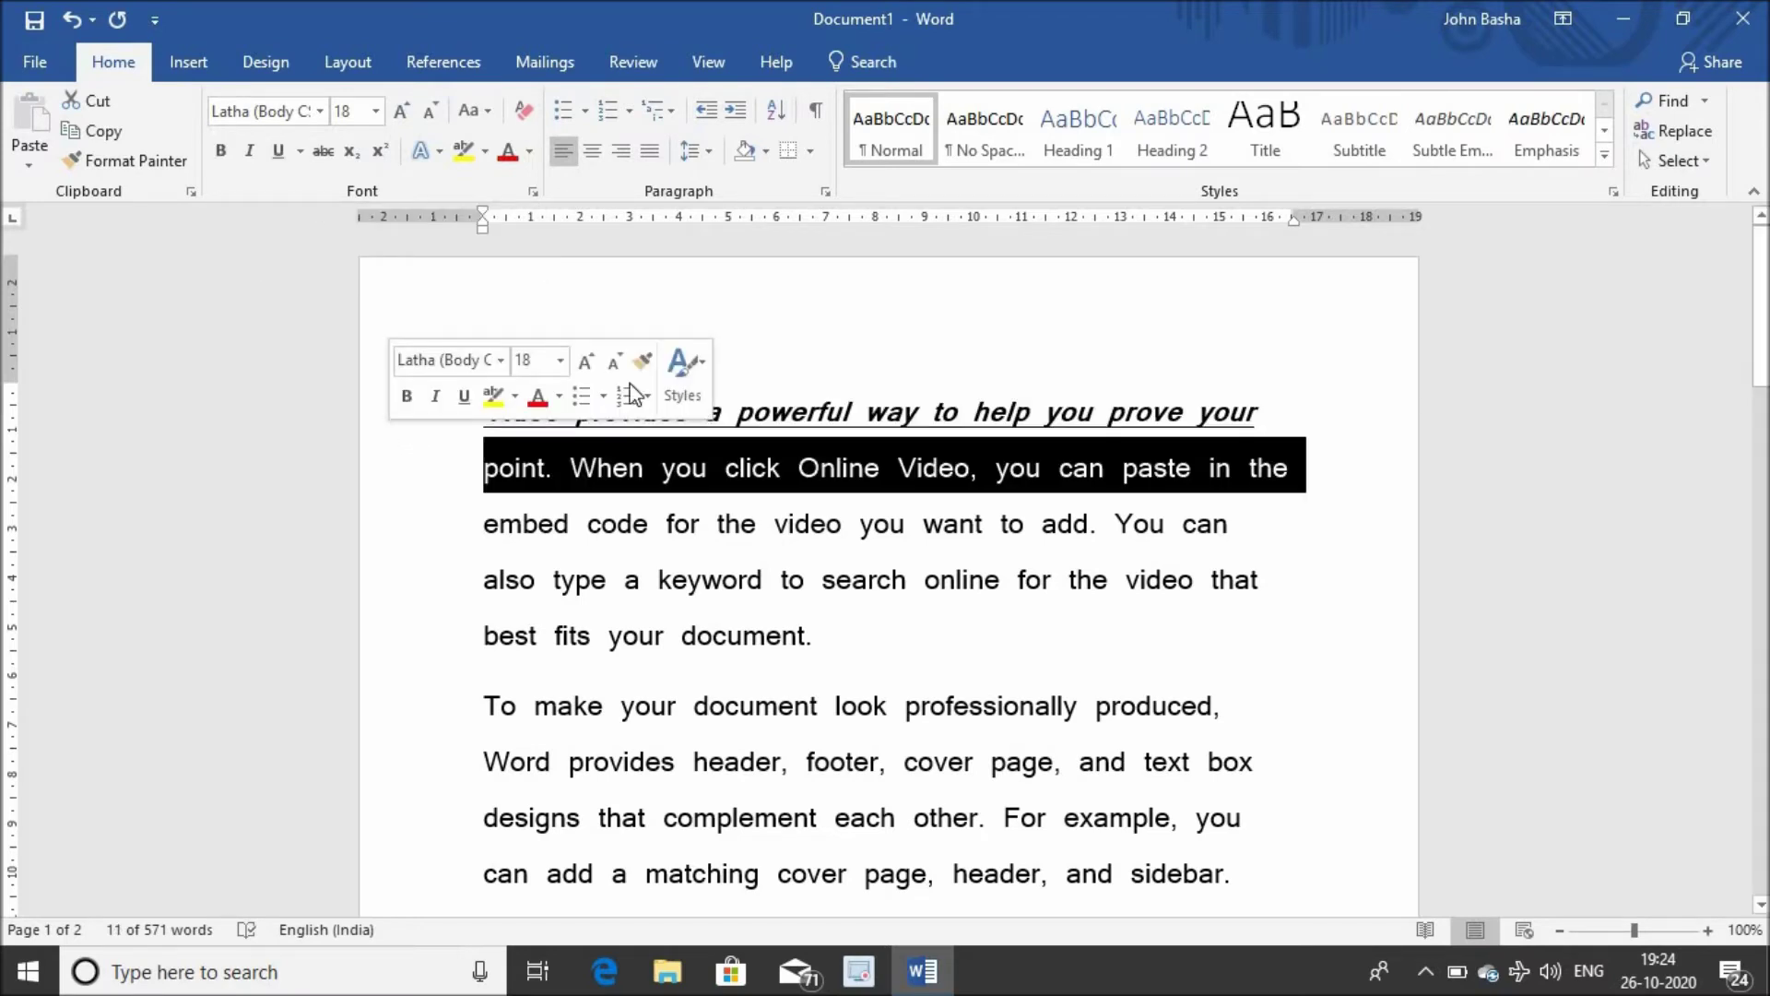
Step: Strike through the word "powerful" in the first line
left_click(775, 380)
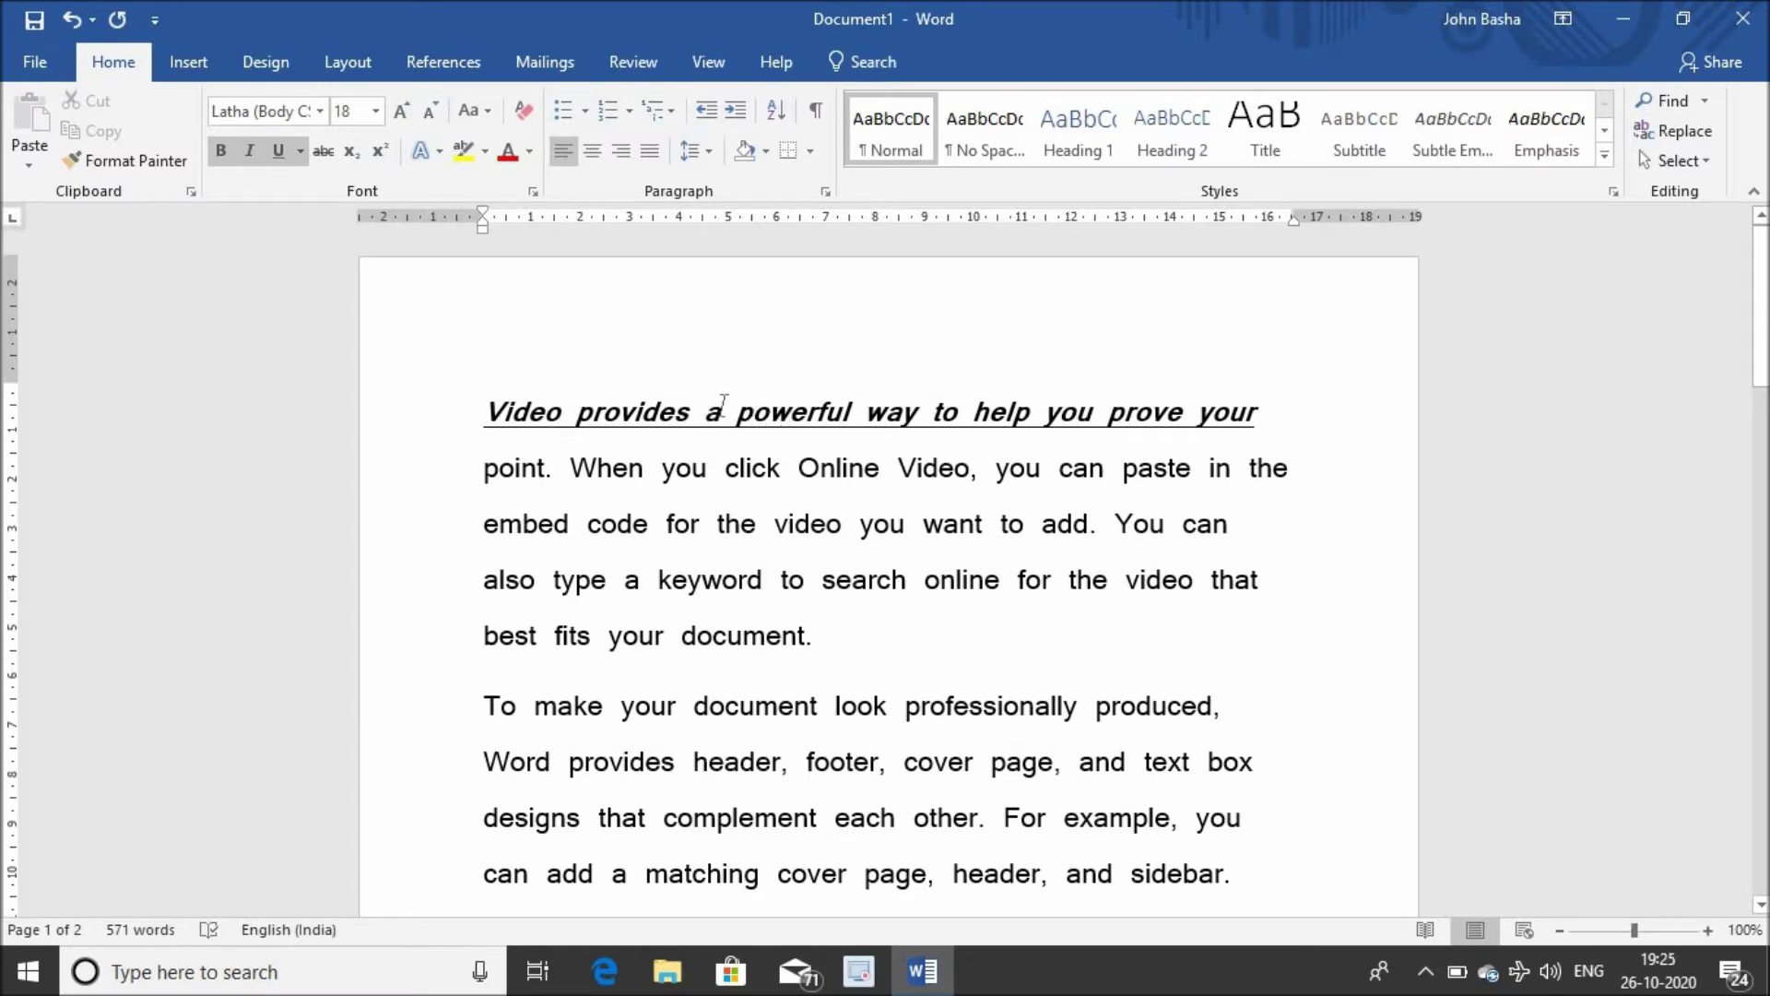
left_click(324, 153)
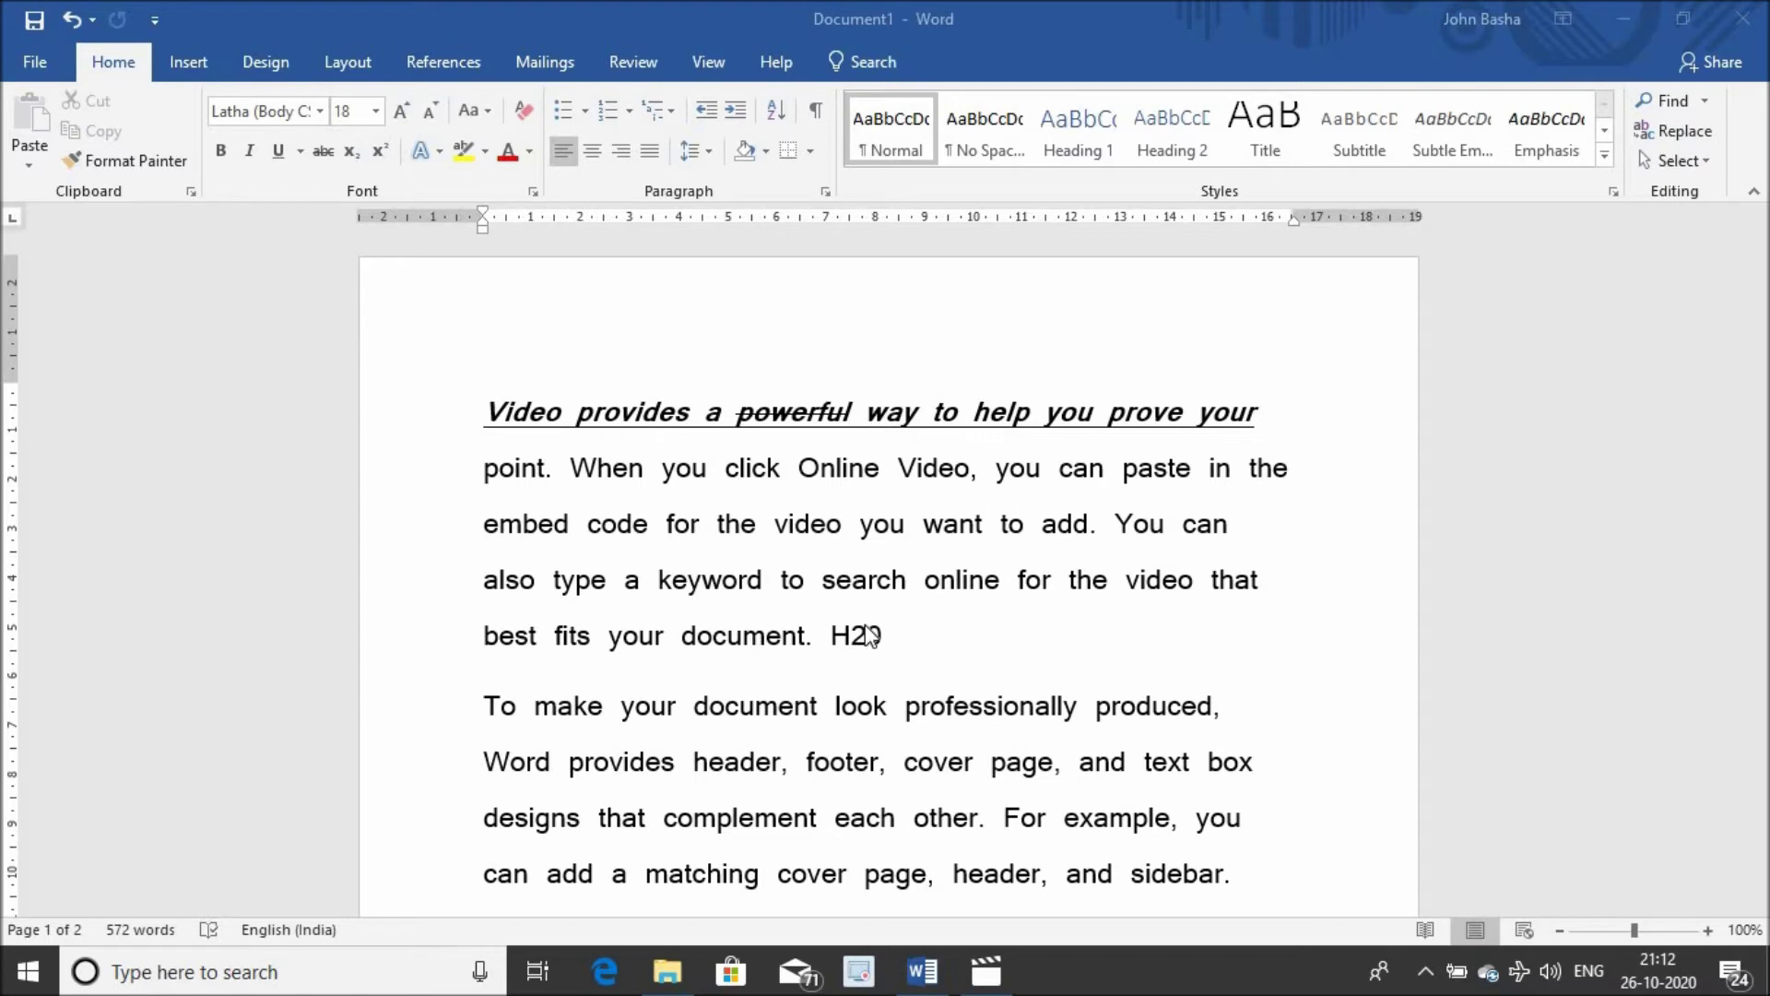
Step: Format the 2 in "H20" at the end of the first paragraph as subscript and deselect it
left_click(868, 635)
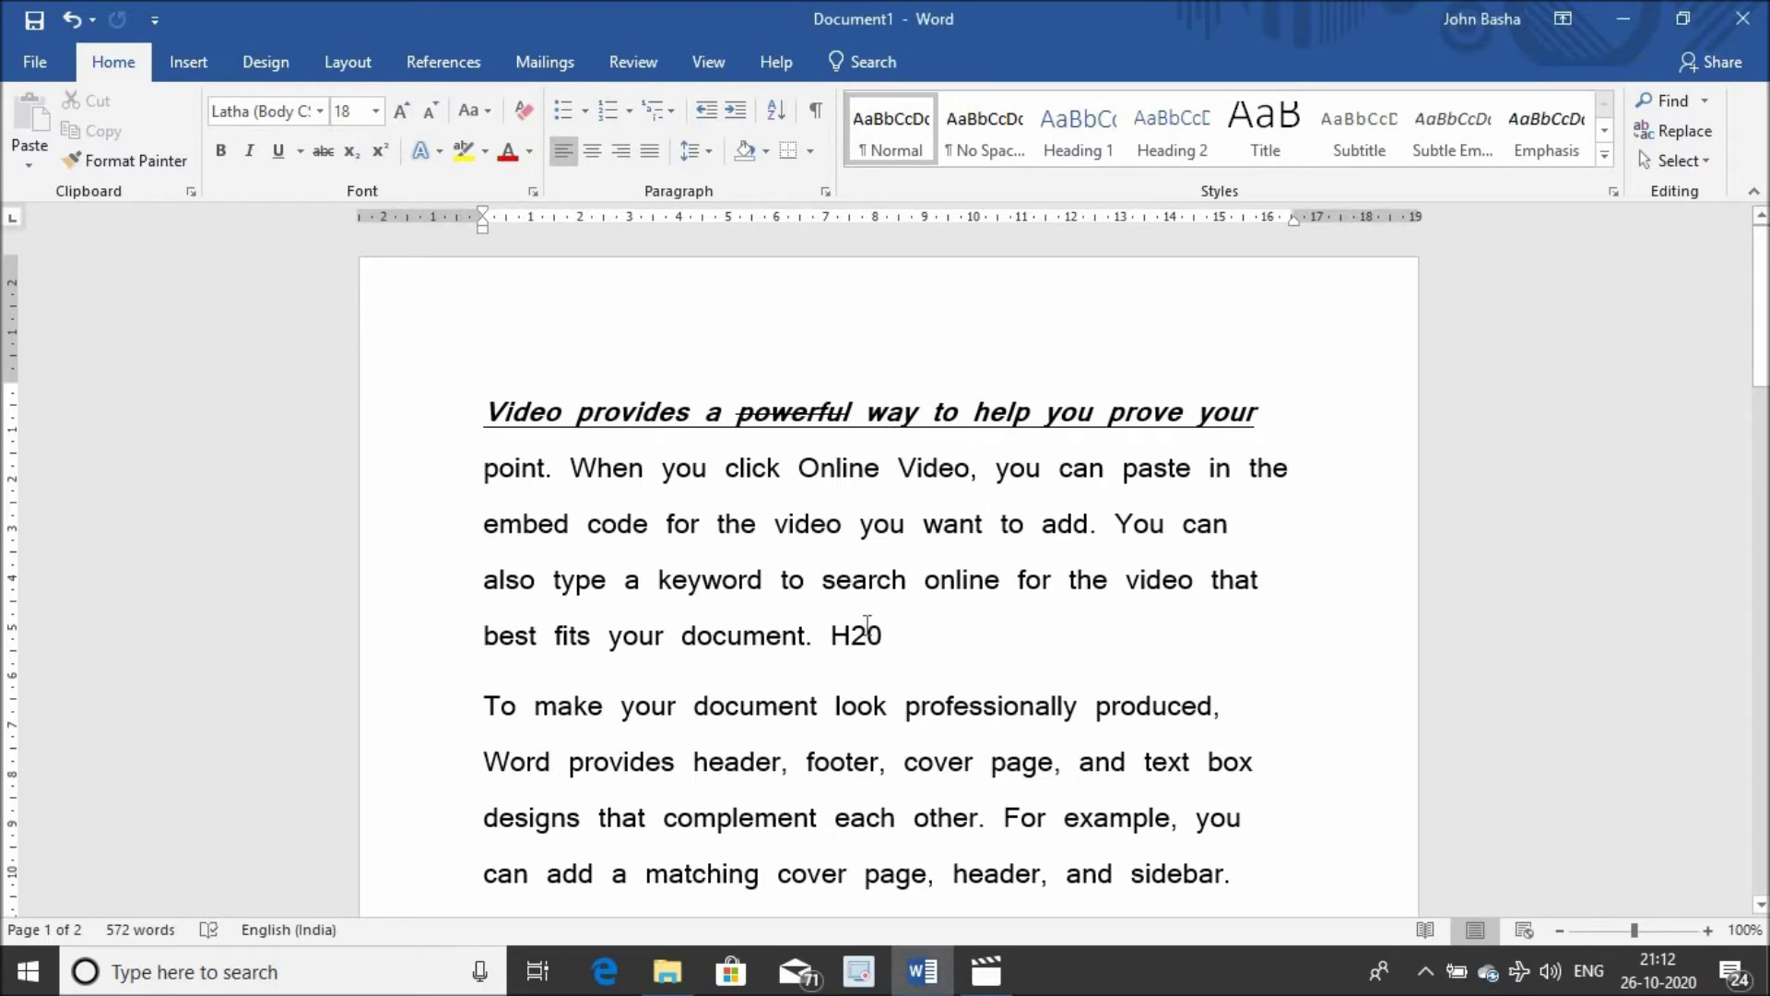
key("shift+Left")
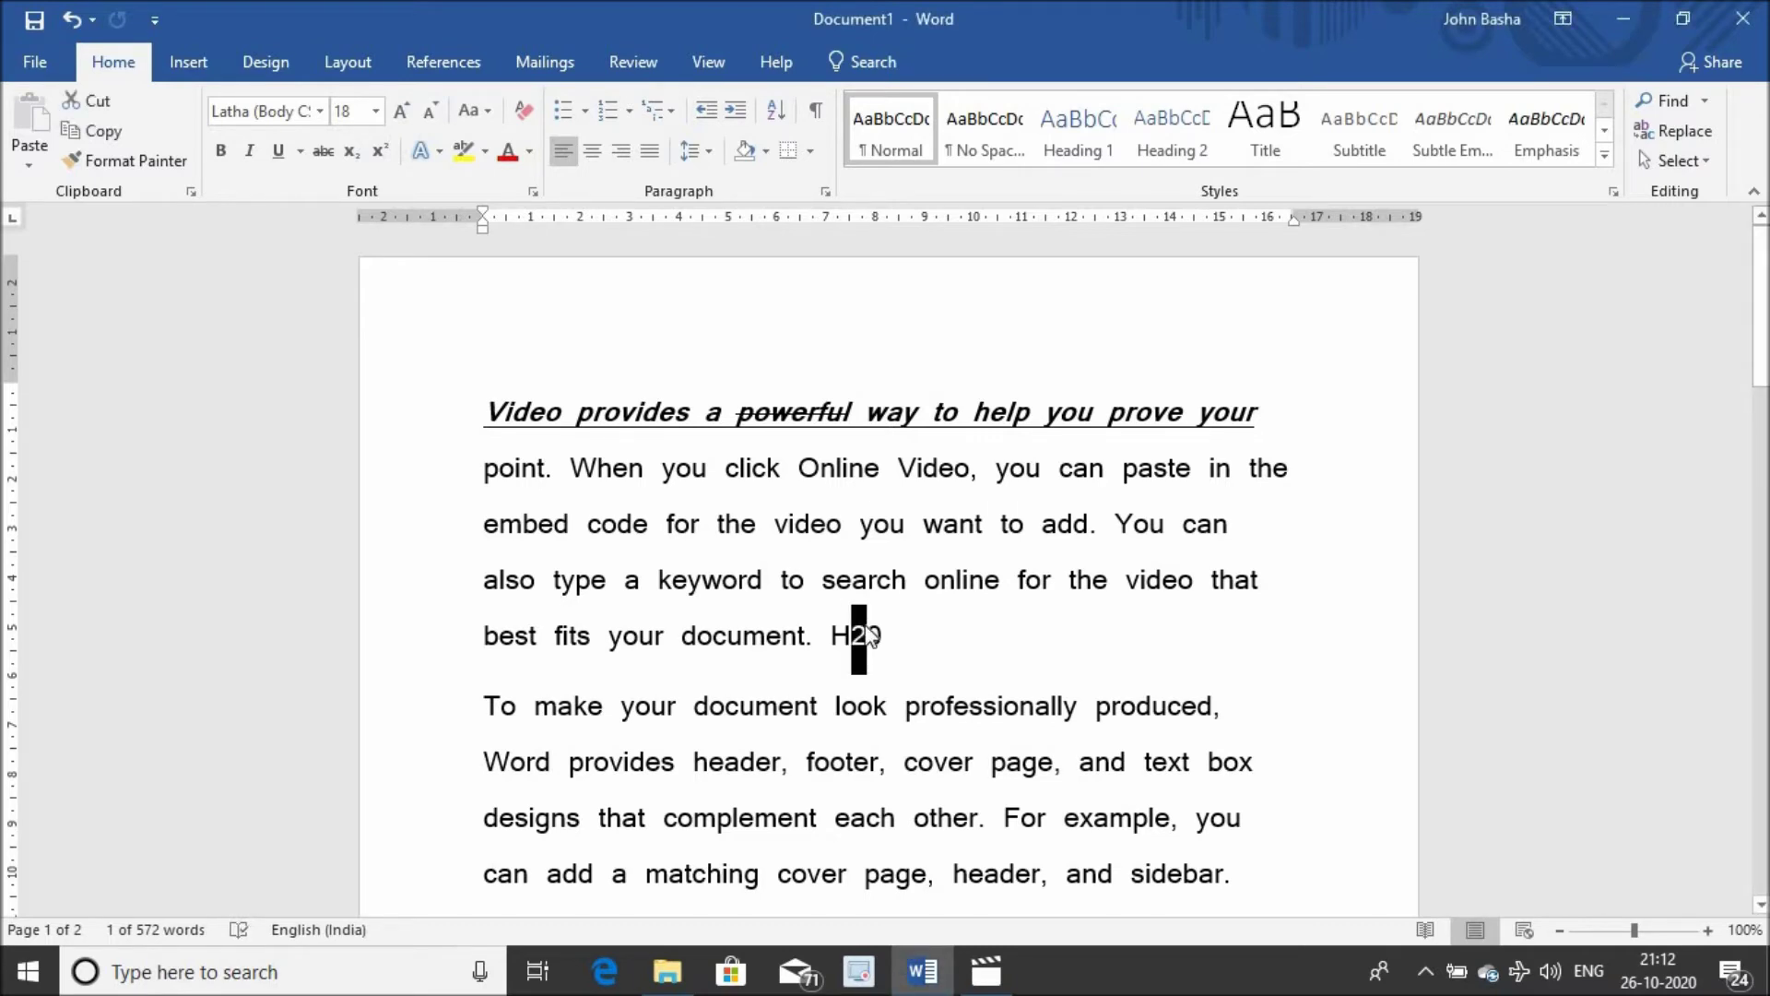
left_click(352, 151)
left_click(1151, 630)
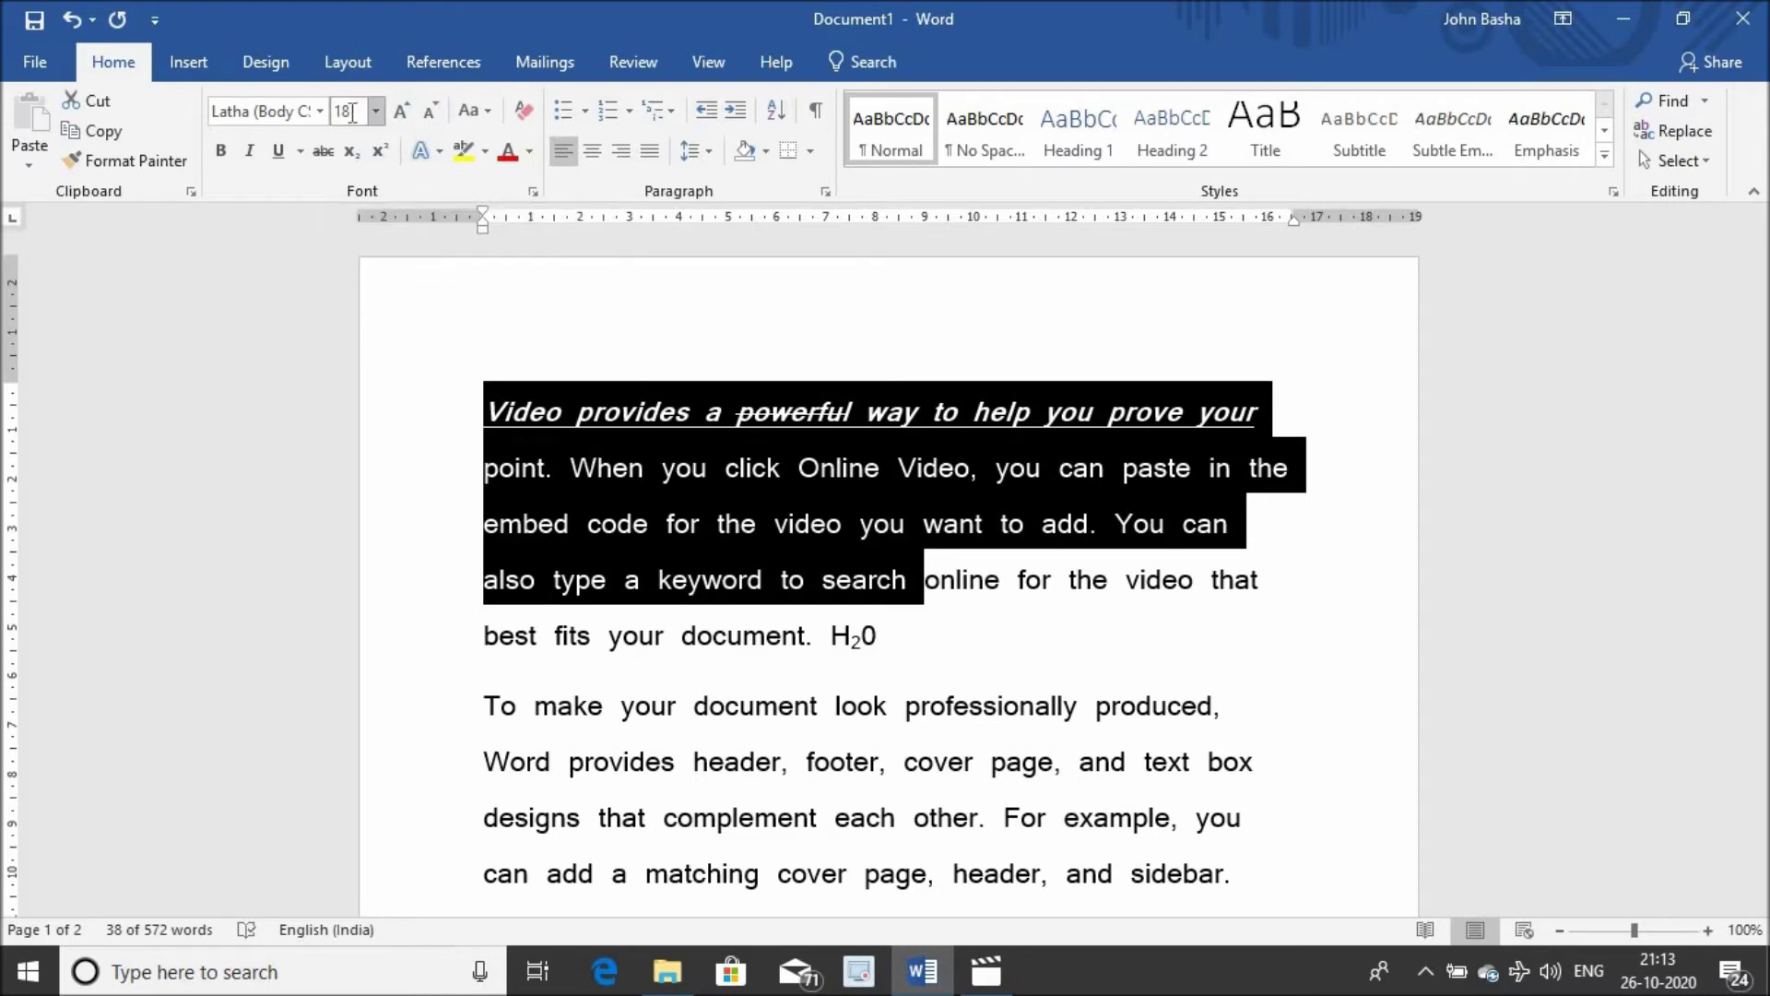
Step: Grow the selected text in the first paragraph to size 22 and shrink it back to 18
left_click(409, 109)
left_click(409, 109)
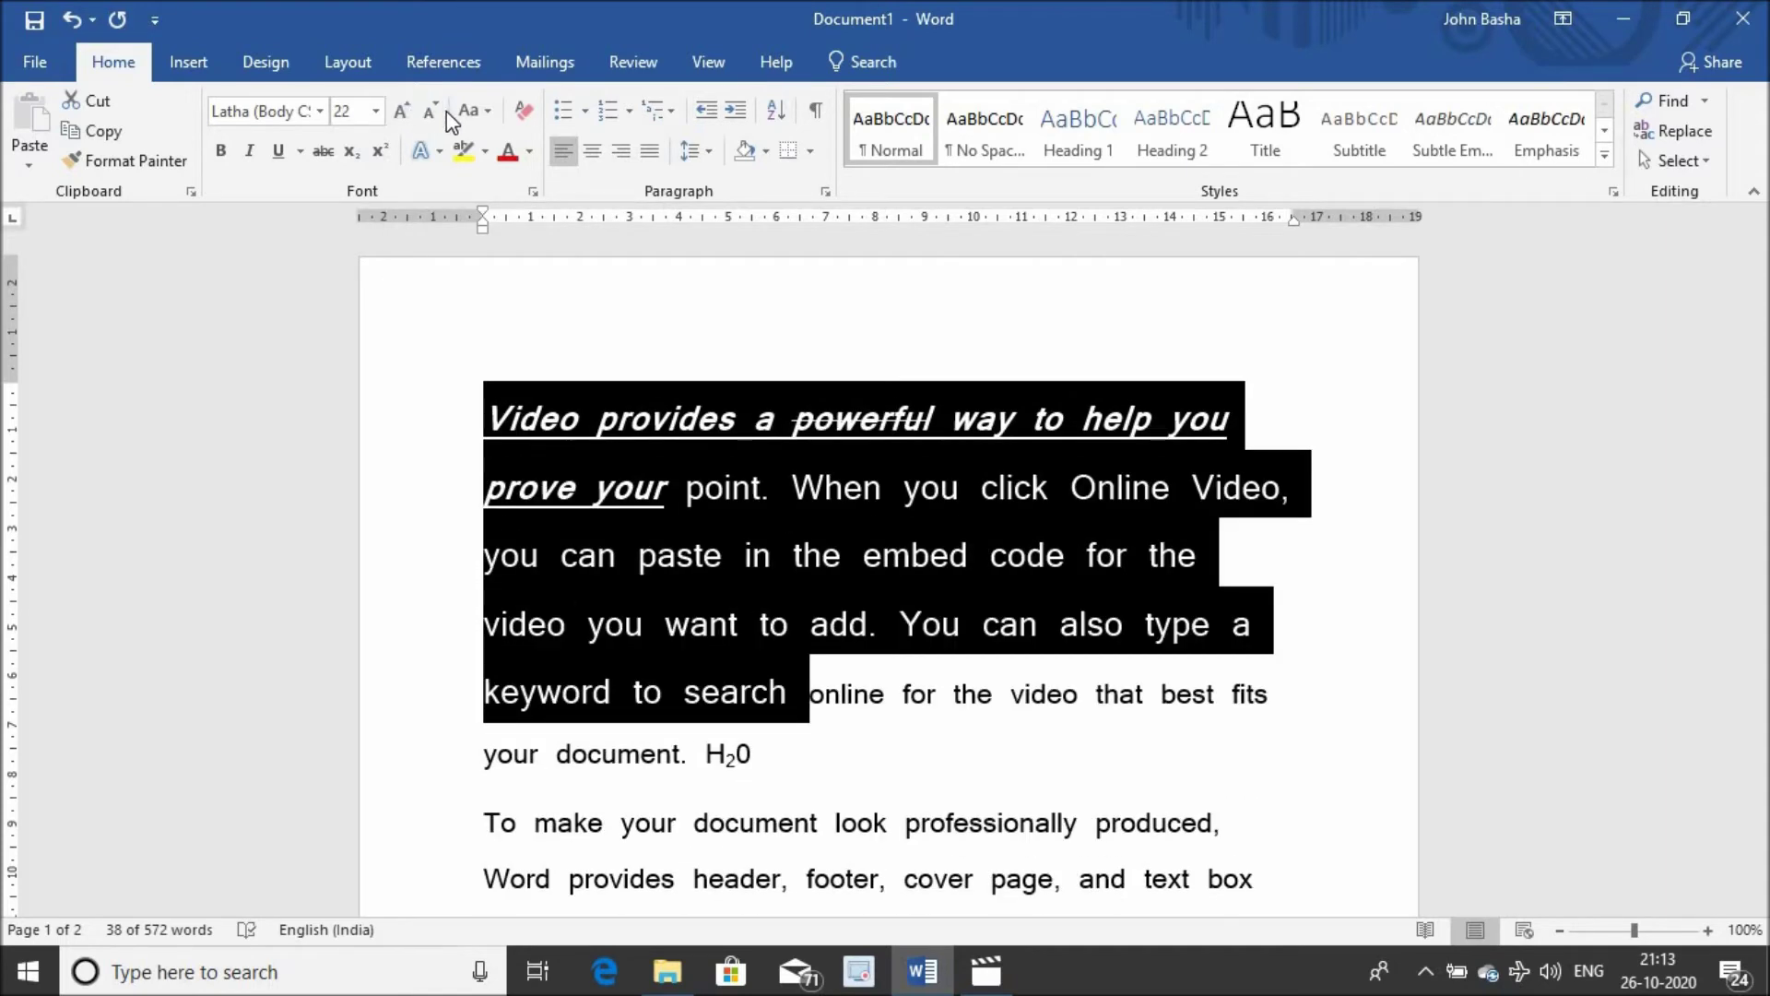
left_click(432, 113)
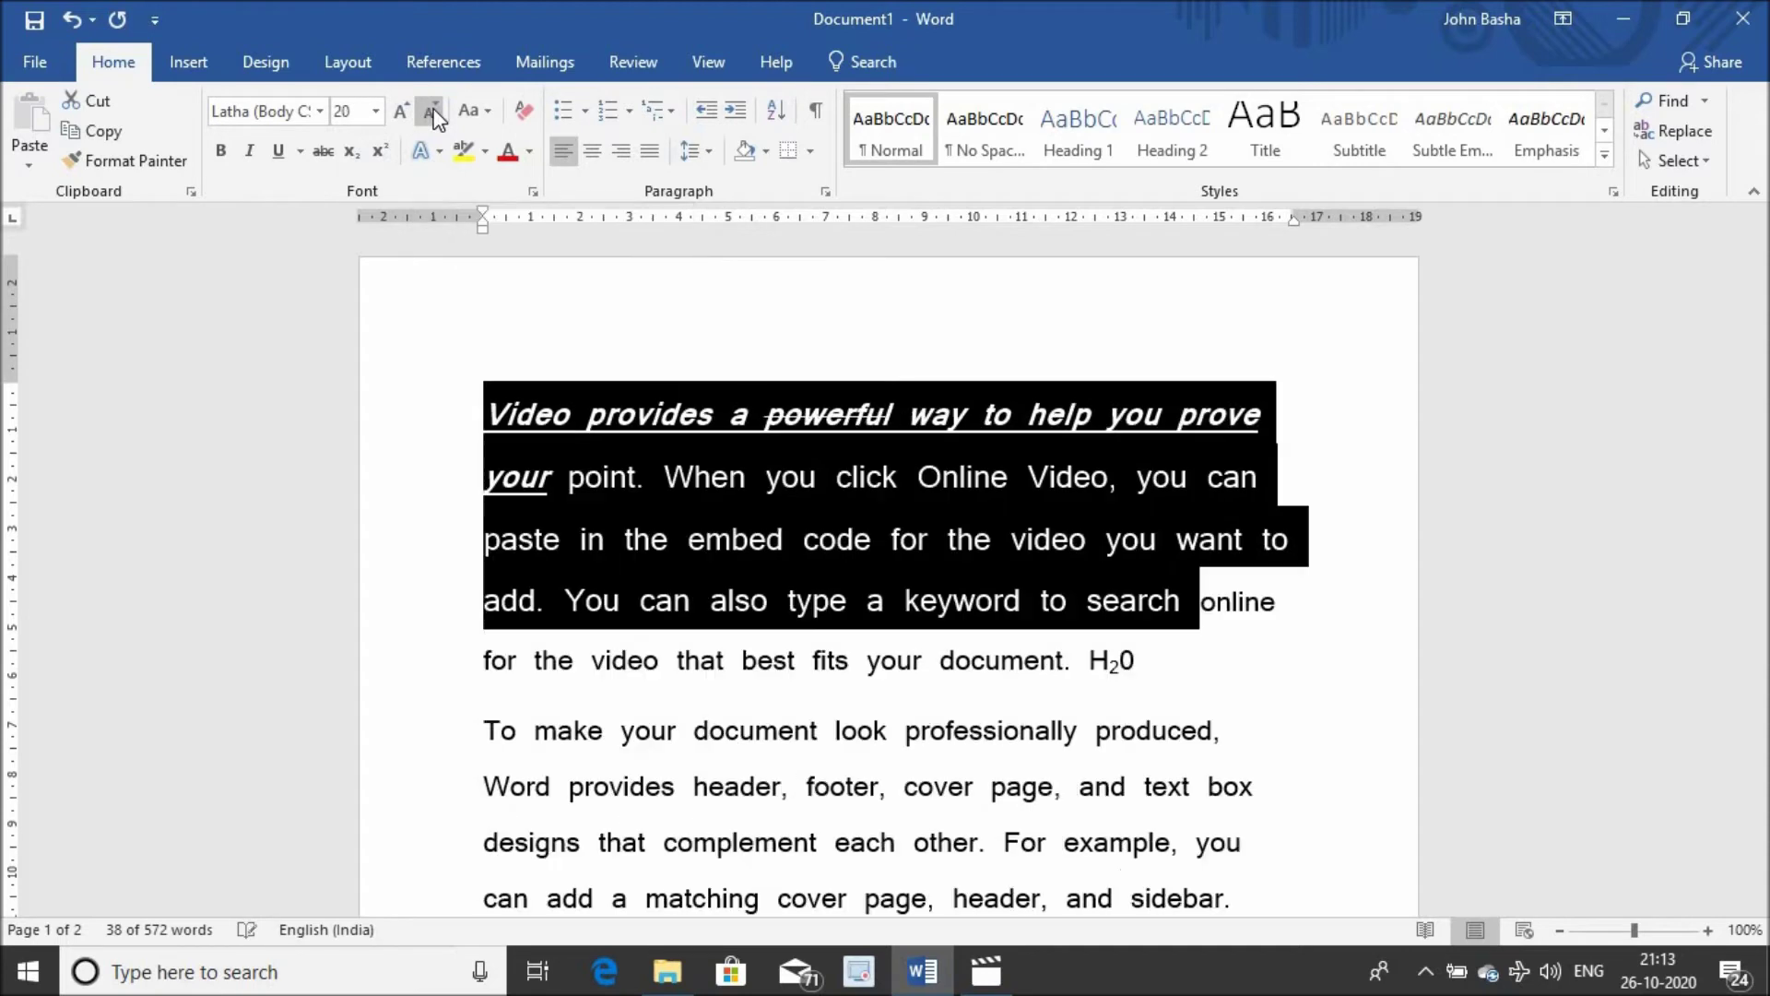
left_click(431, 112)
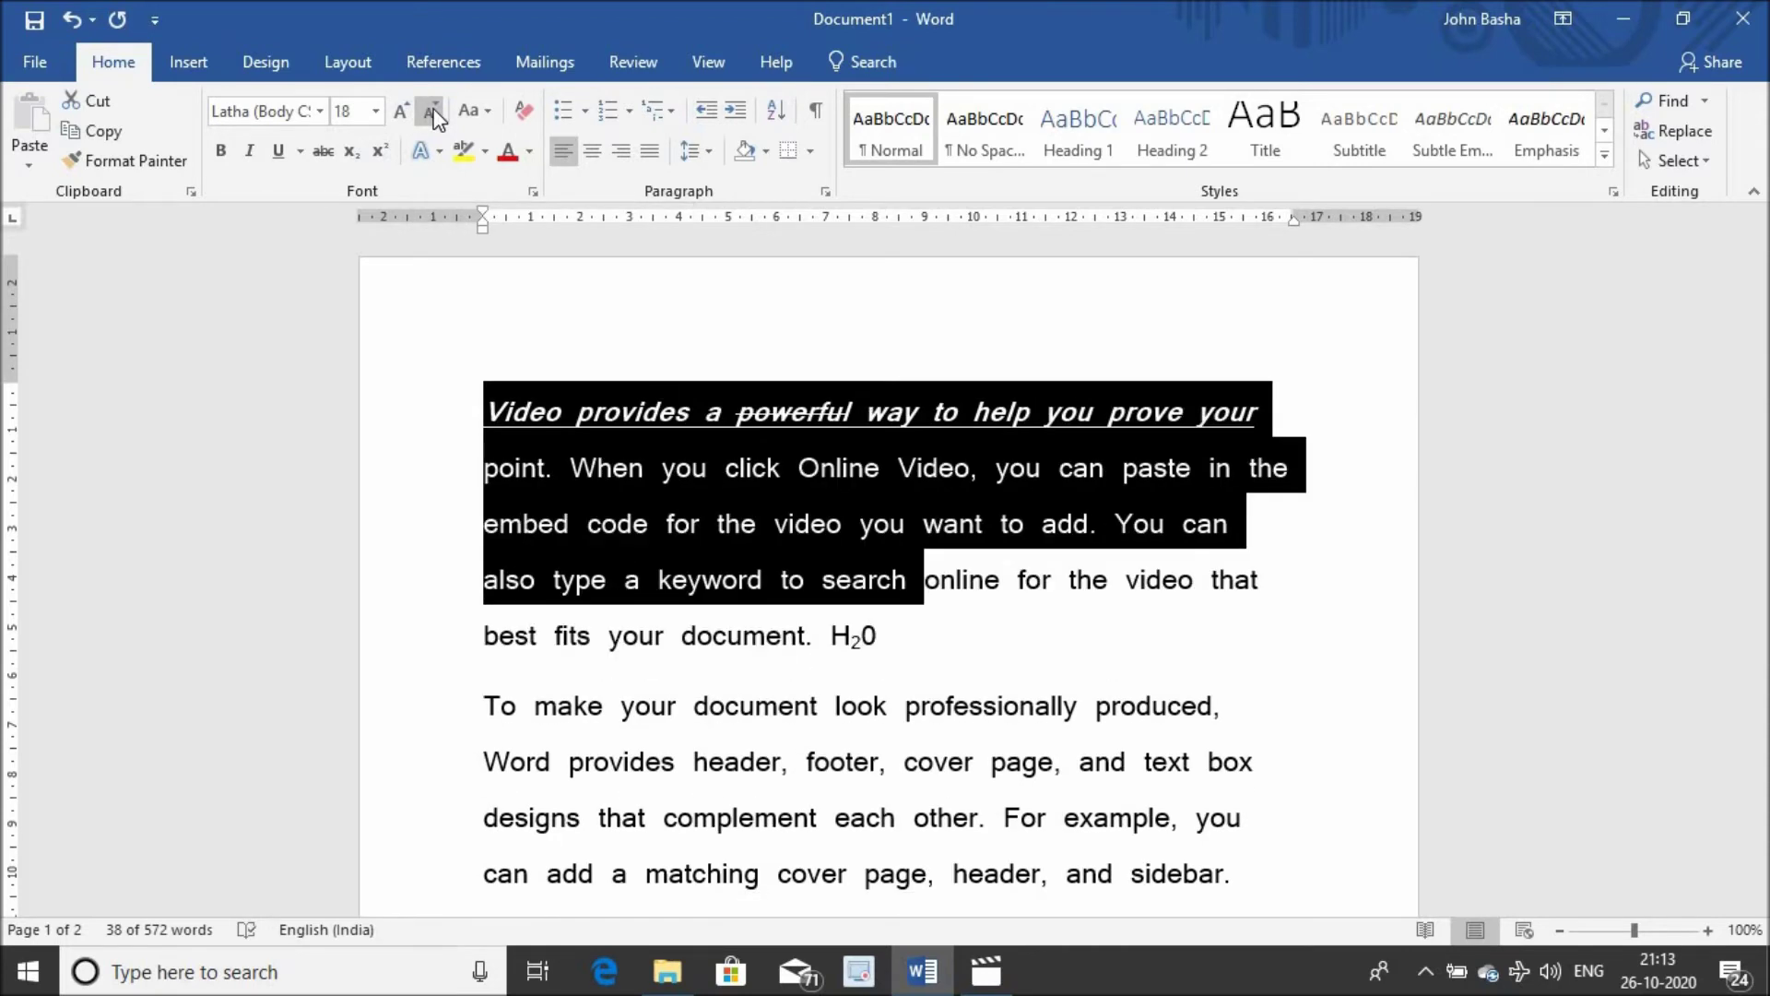
Step: Convert the selected text in the first paragraph to UPPERCASE and switch it to lowercase
left_click(489, 112)
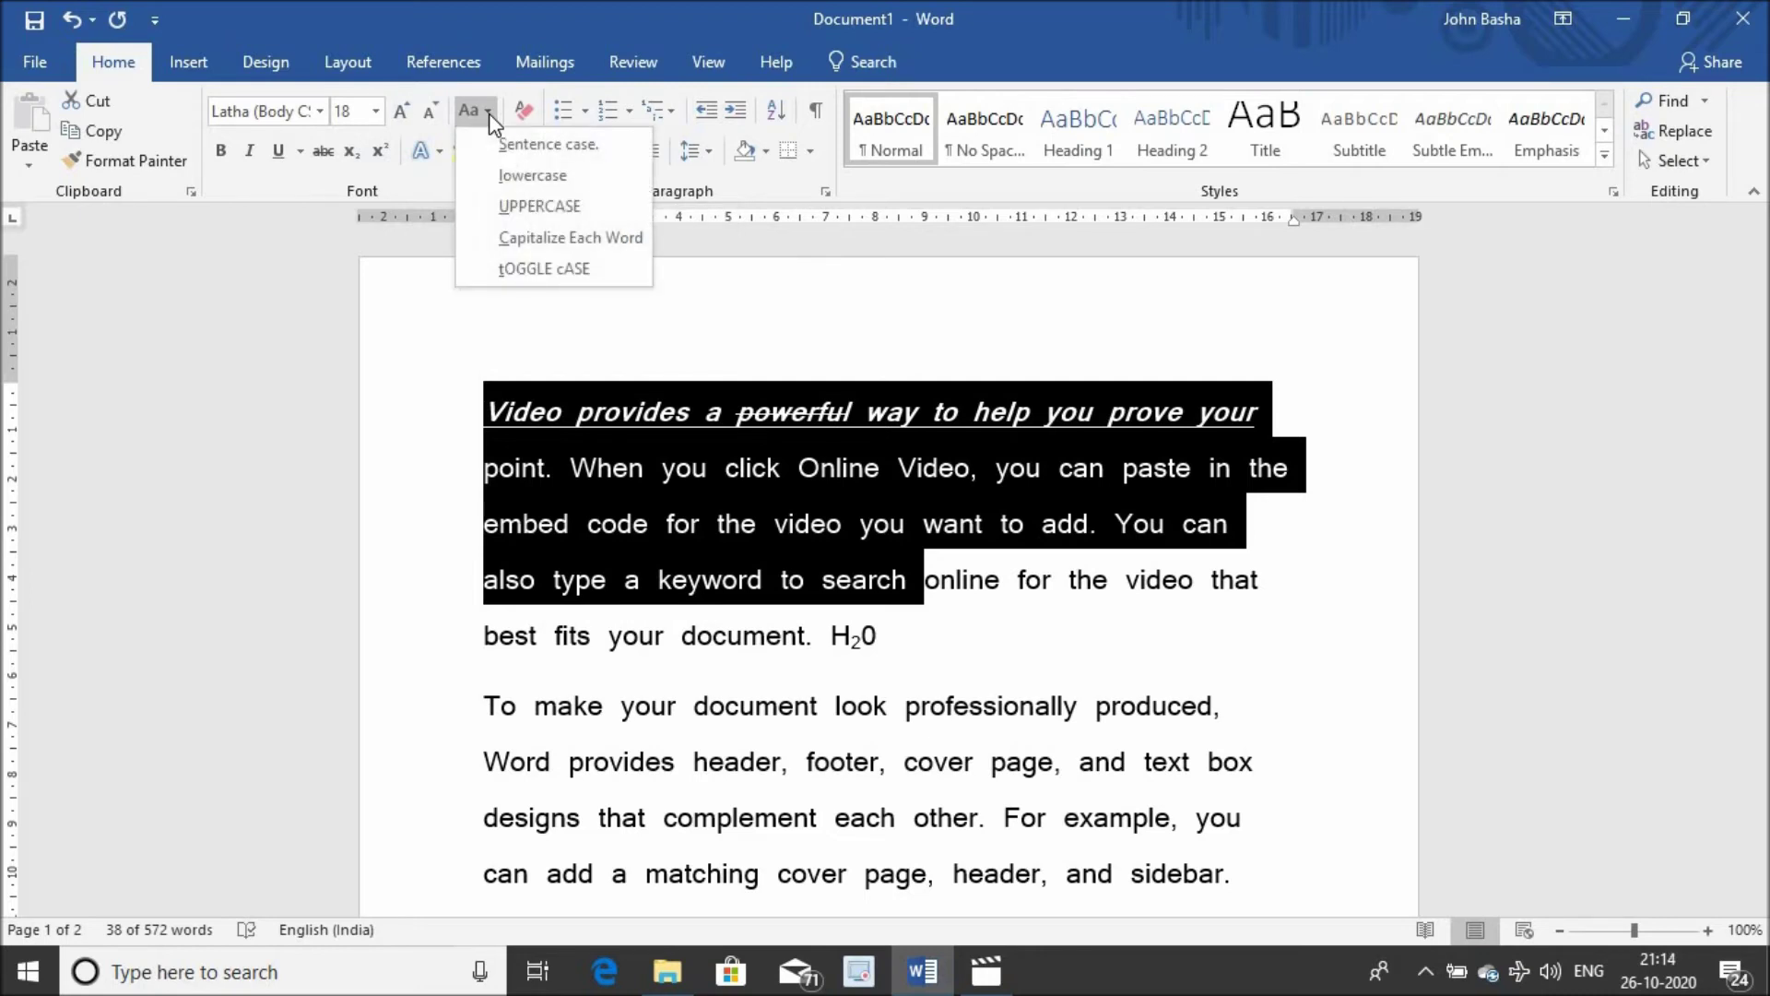
left_click(516, 206)
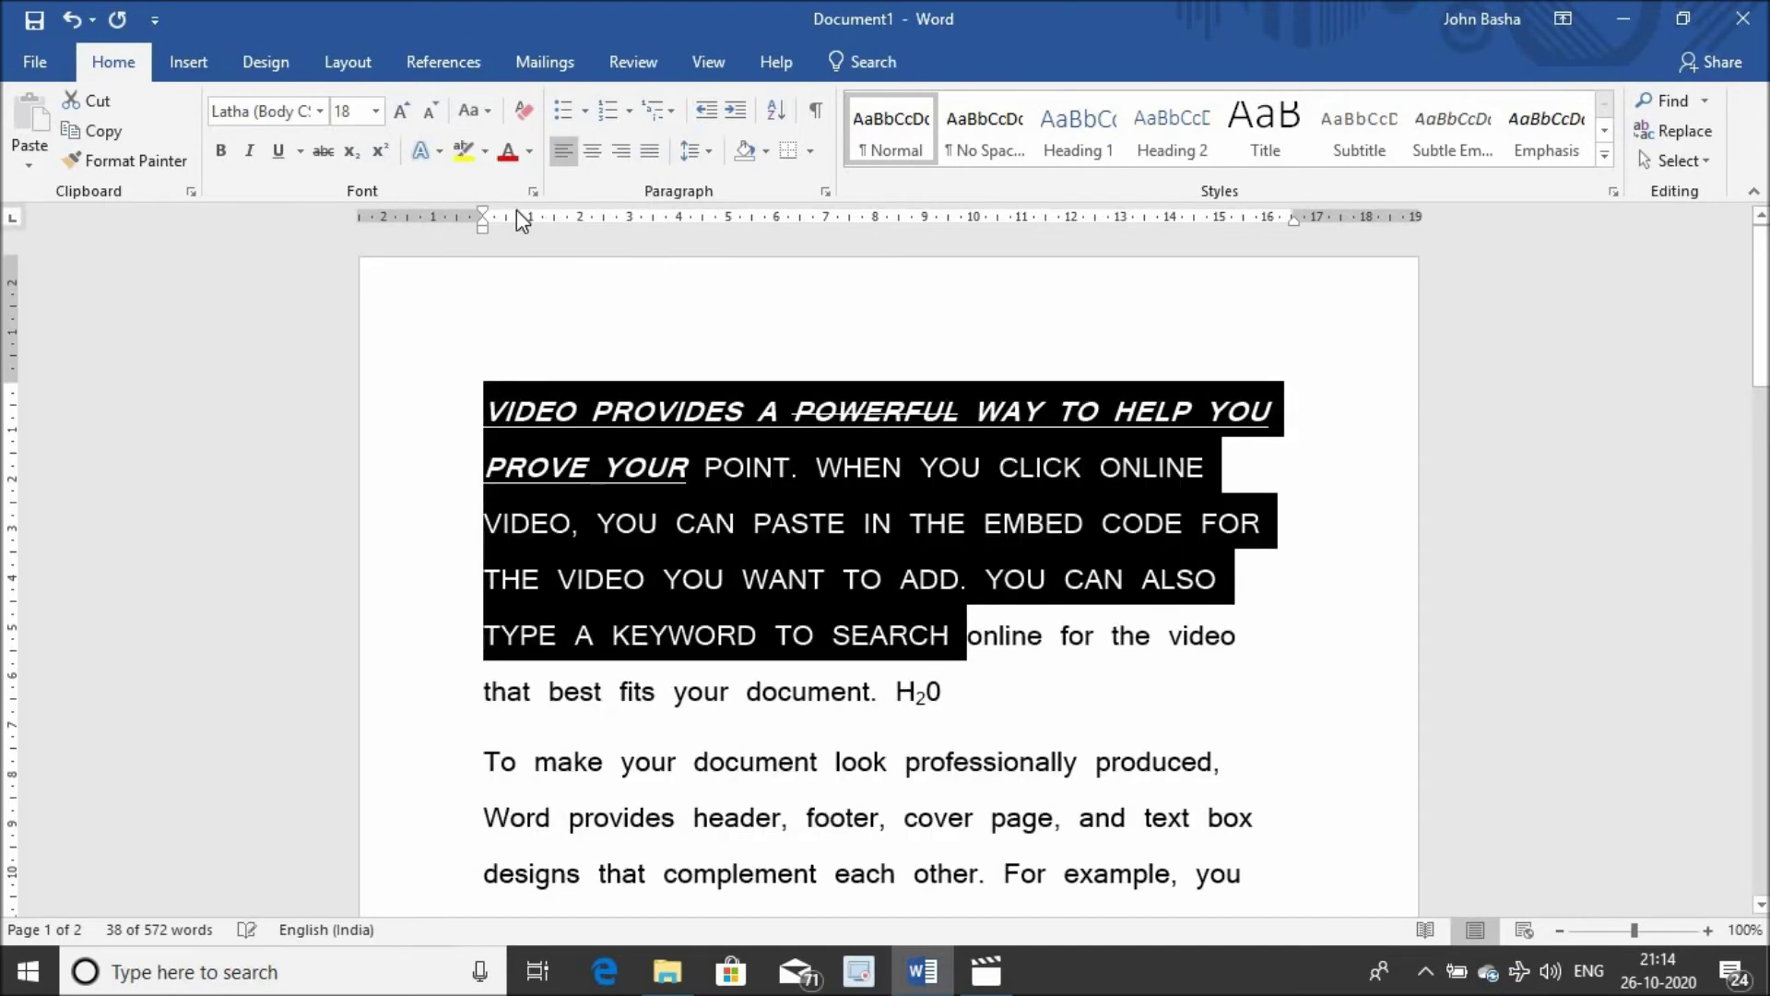
left_click(489, 112)
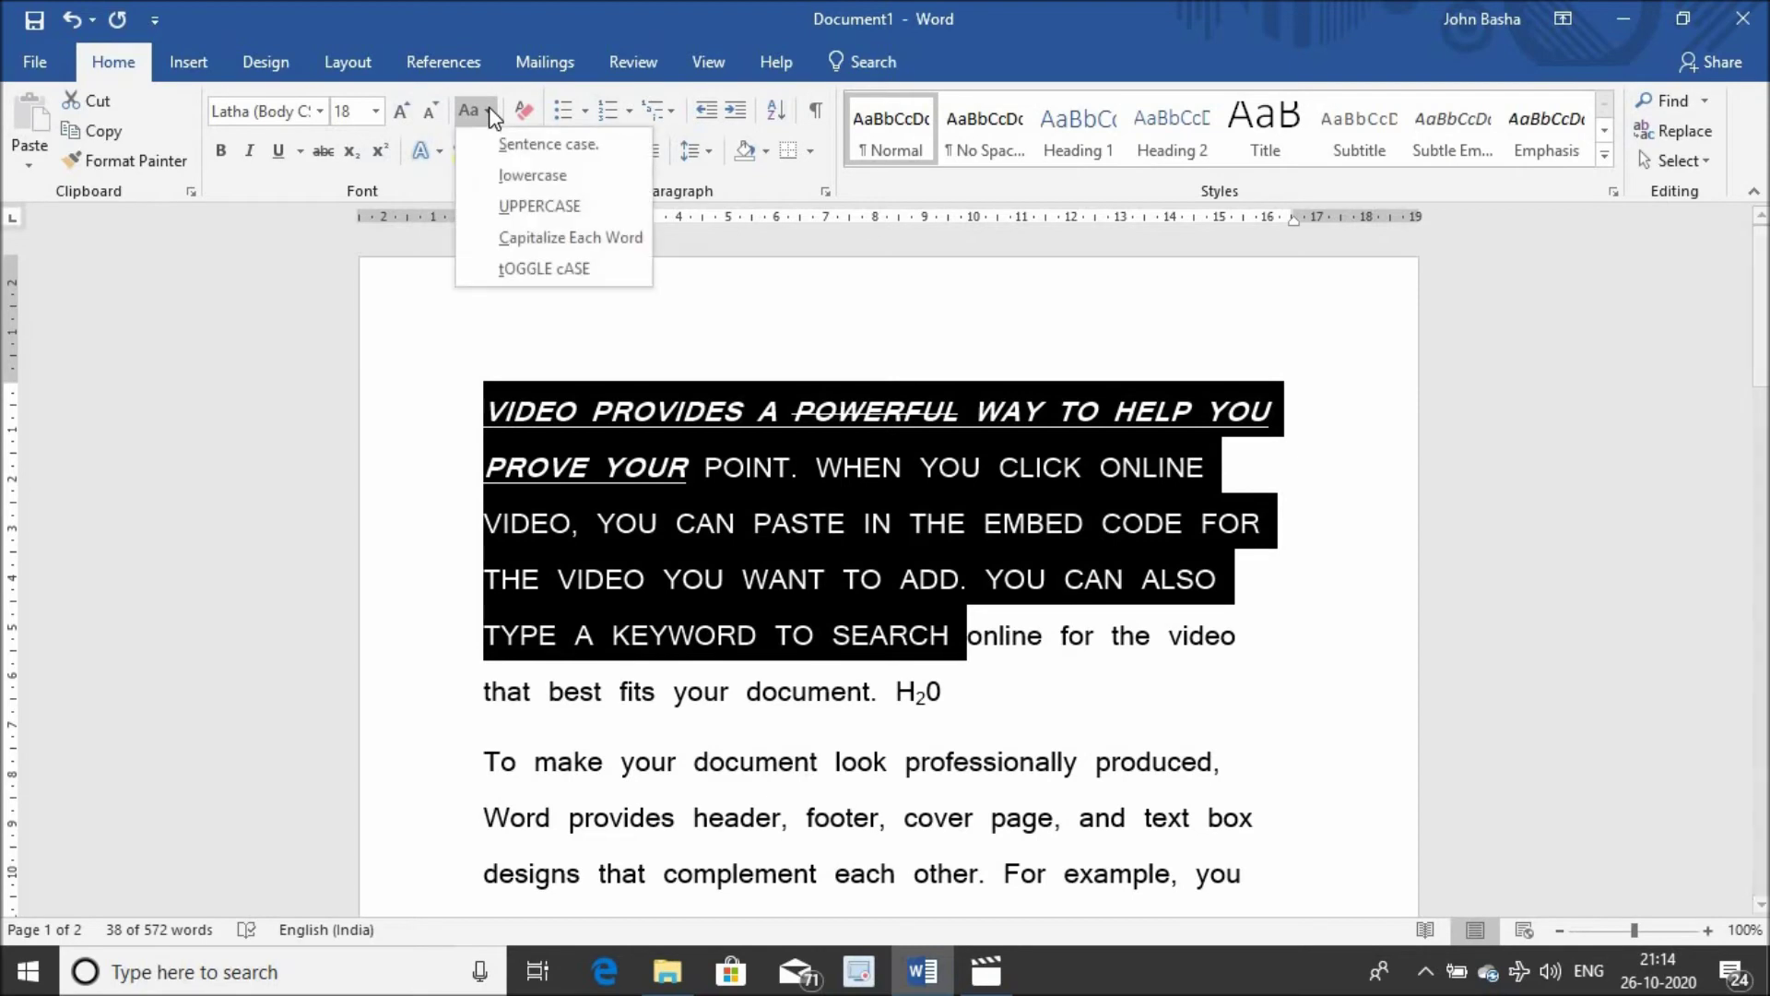
left_click(532, 177)
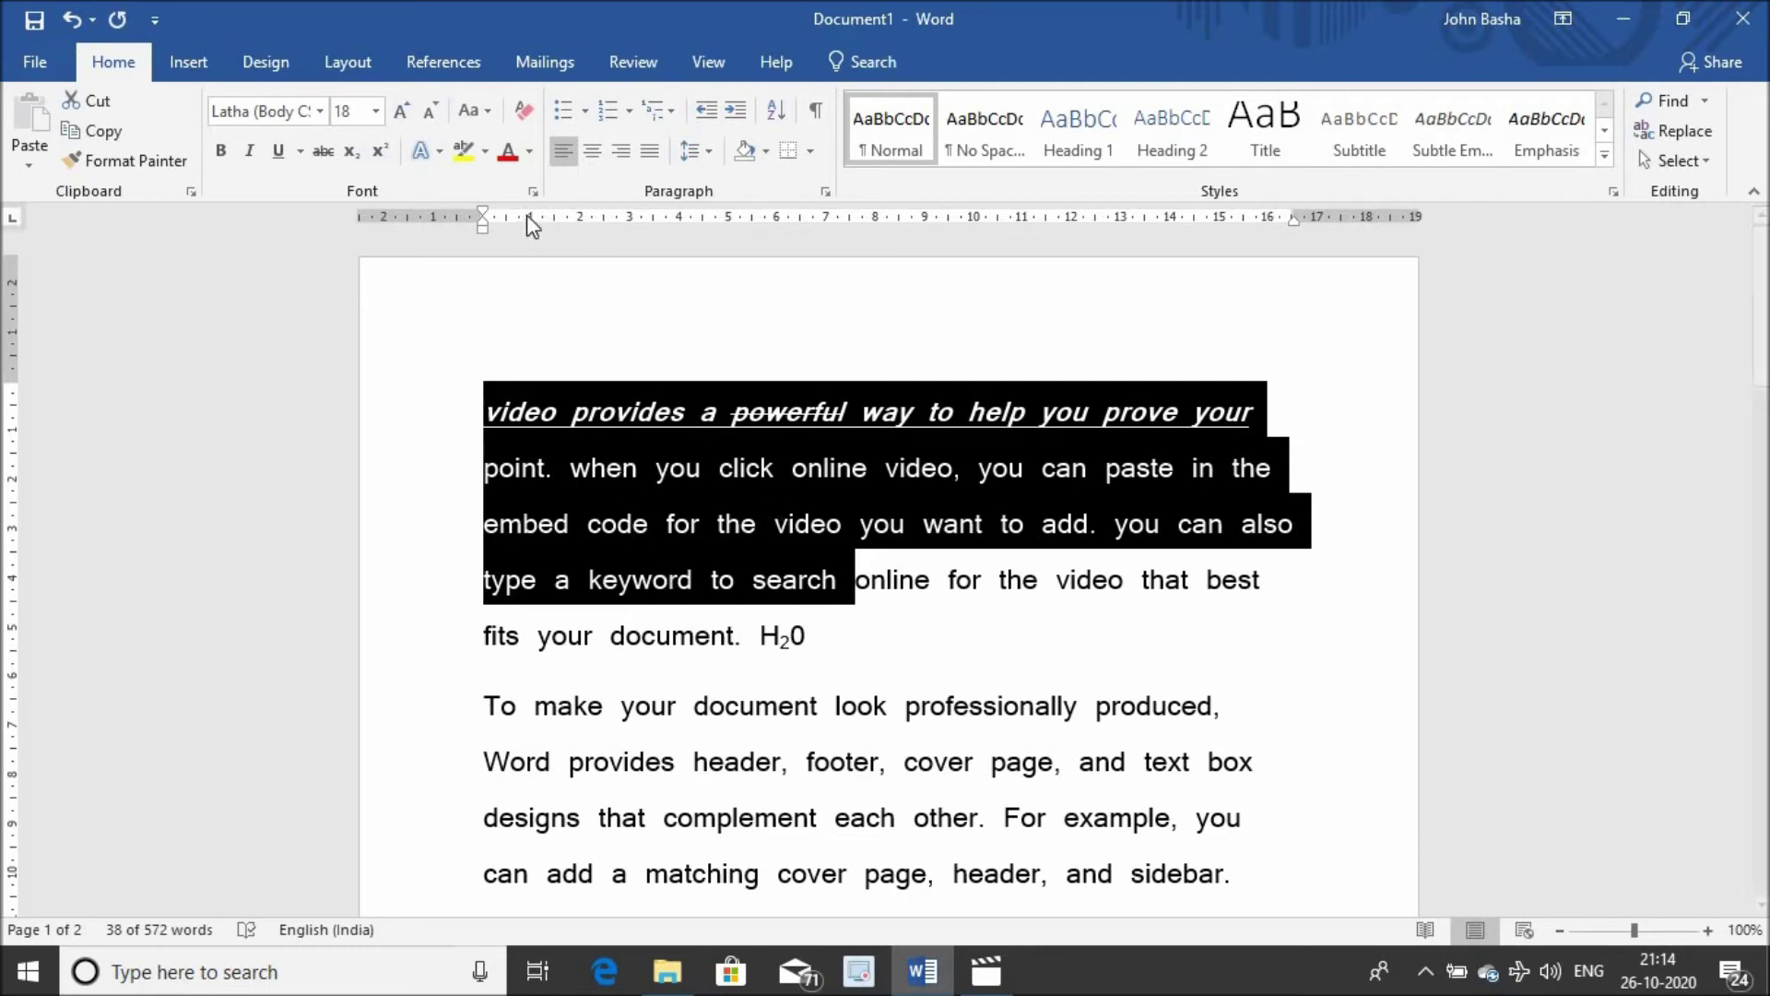
Step: Apply black to the selected text from the extended font colour palette
left_click(529, 152)
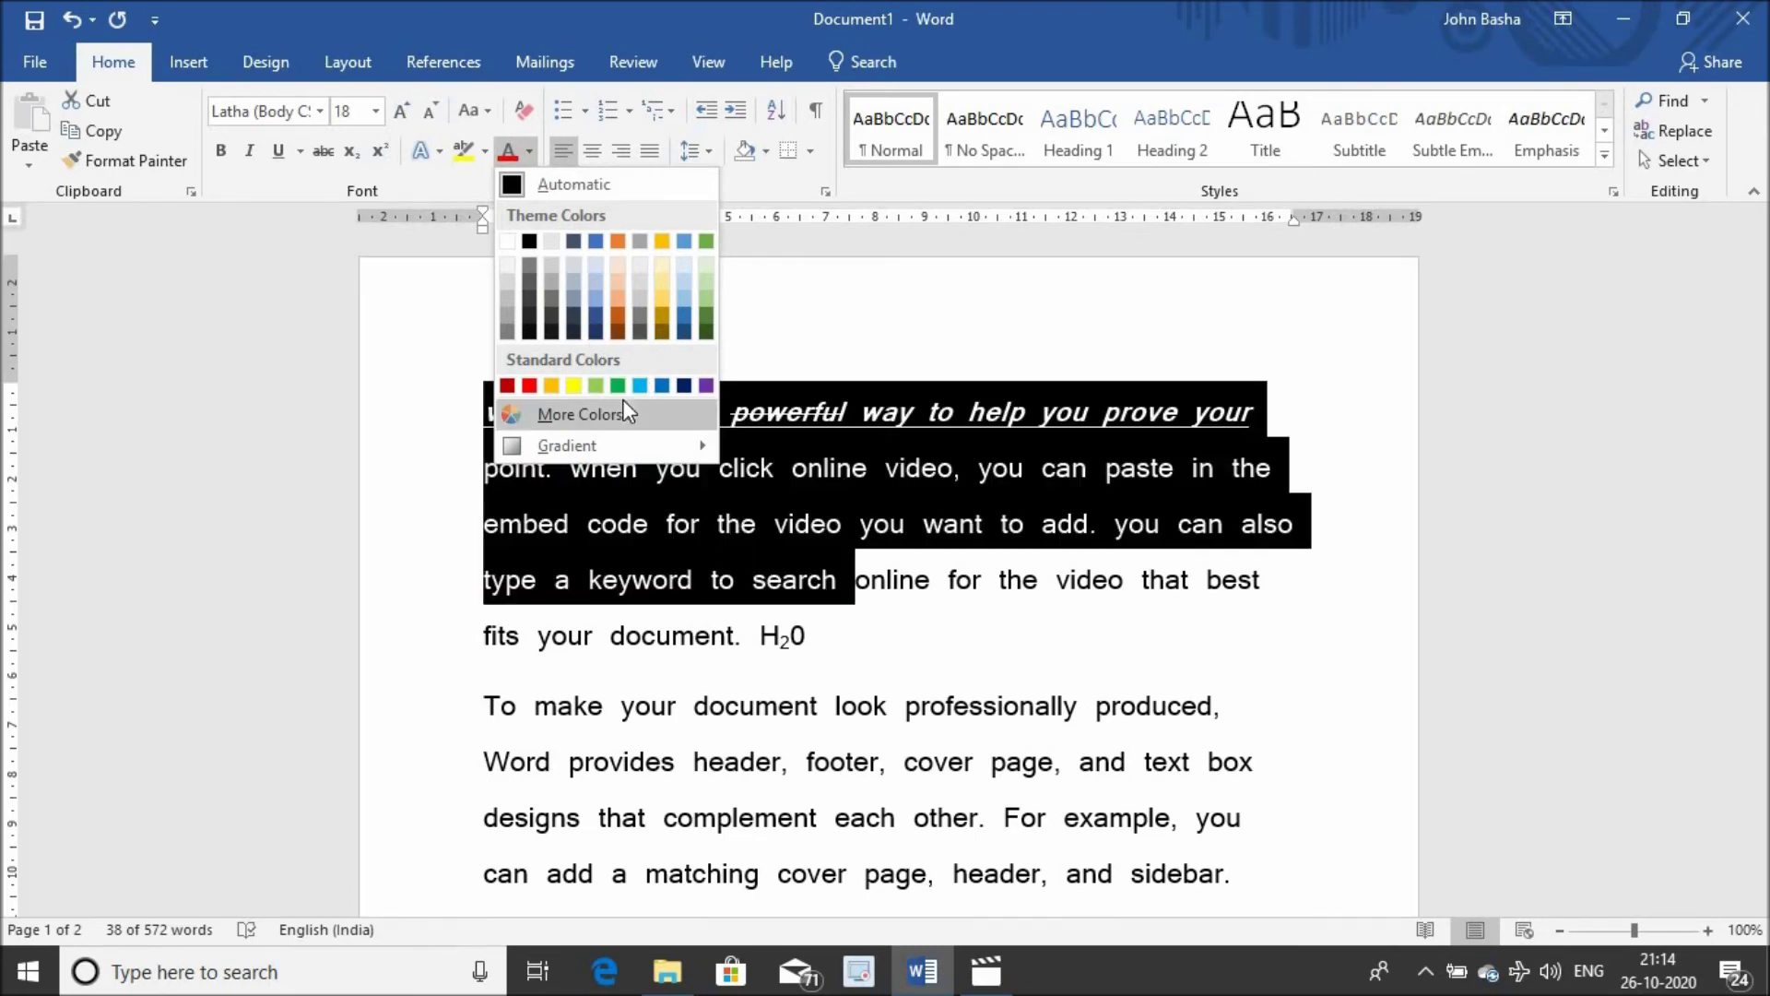
left_click(579, 417)
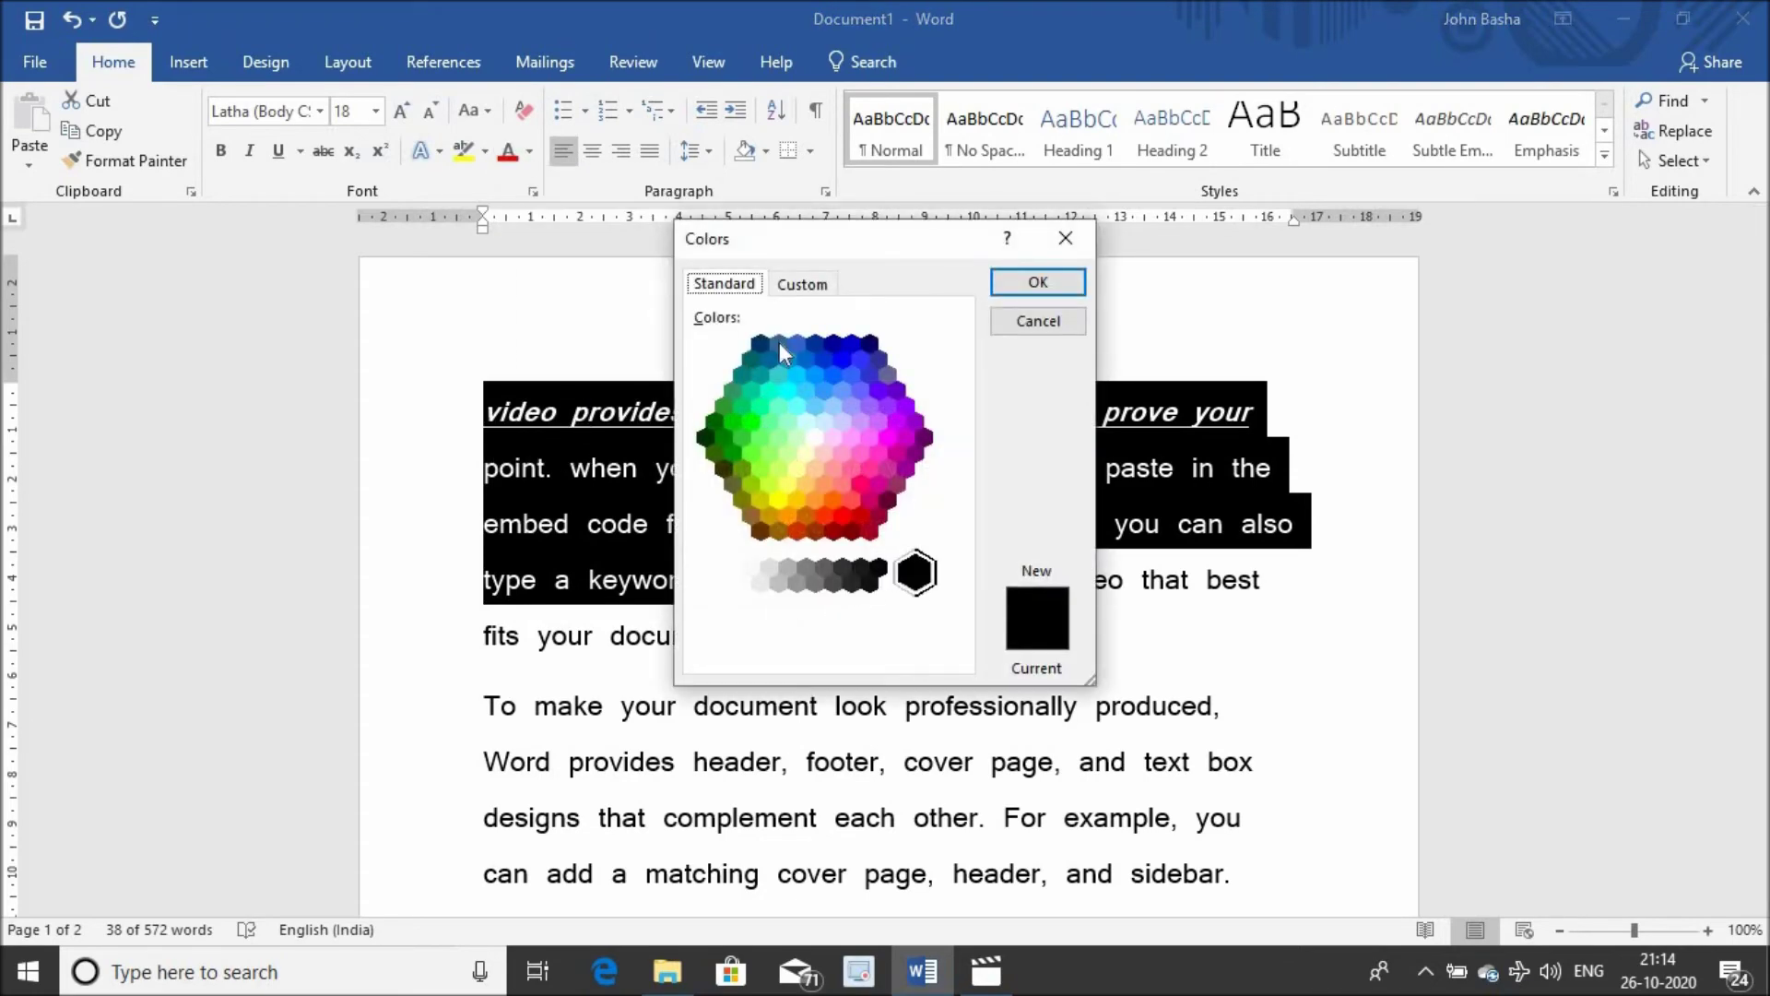
left_click(1036, 283)
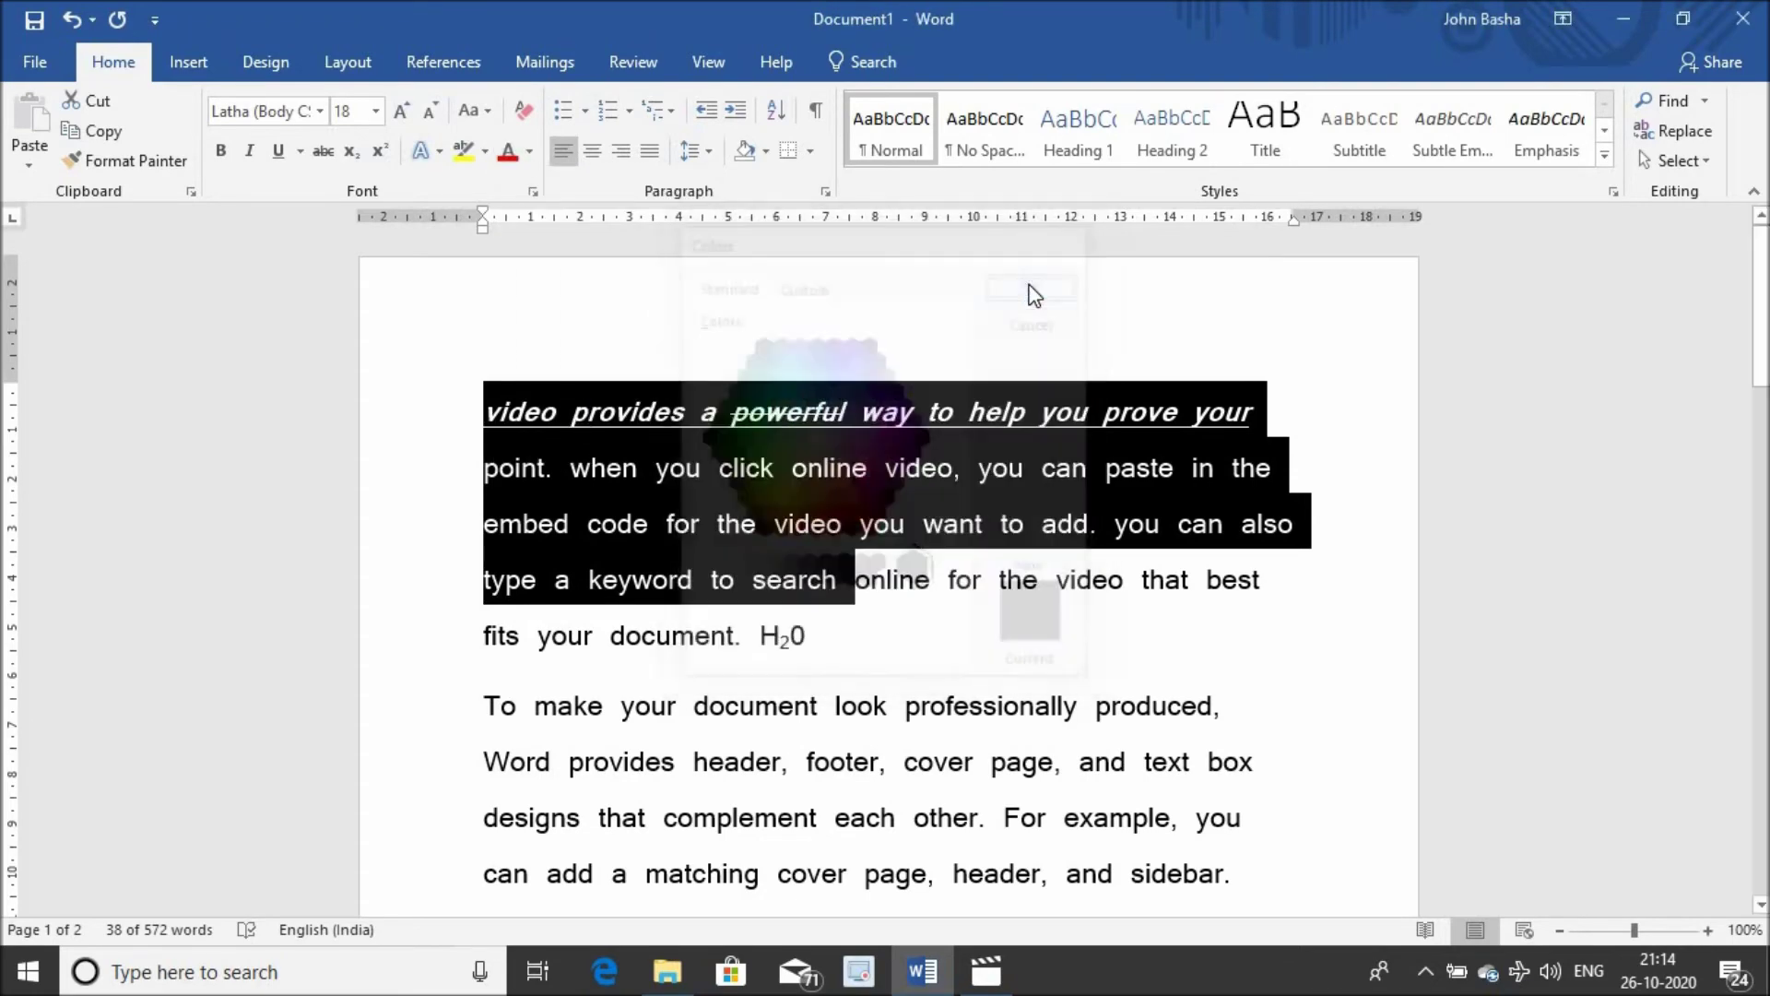
Step: Set the font colour of the selected text in the first paragraph to standard red and deselect it
left_click(530, 153)
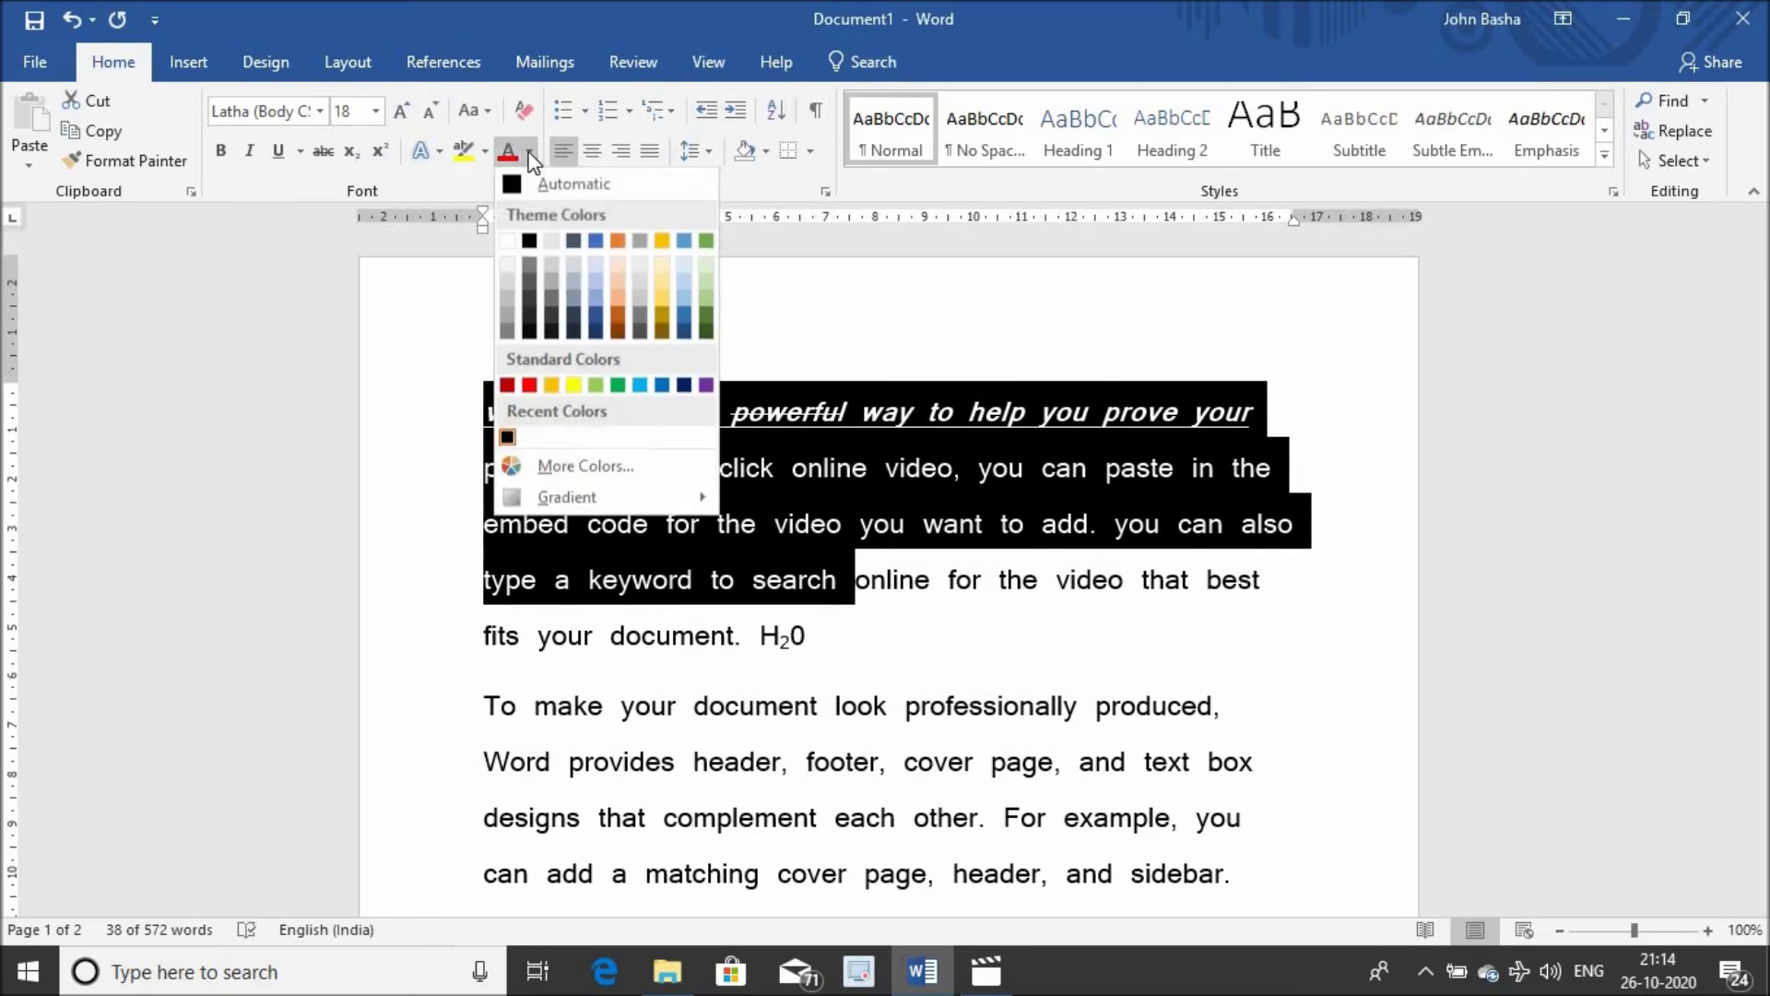
left_click(530, 386)
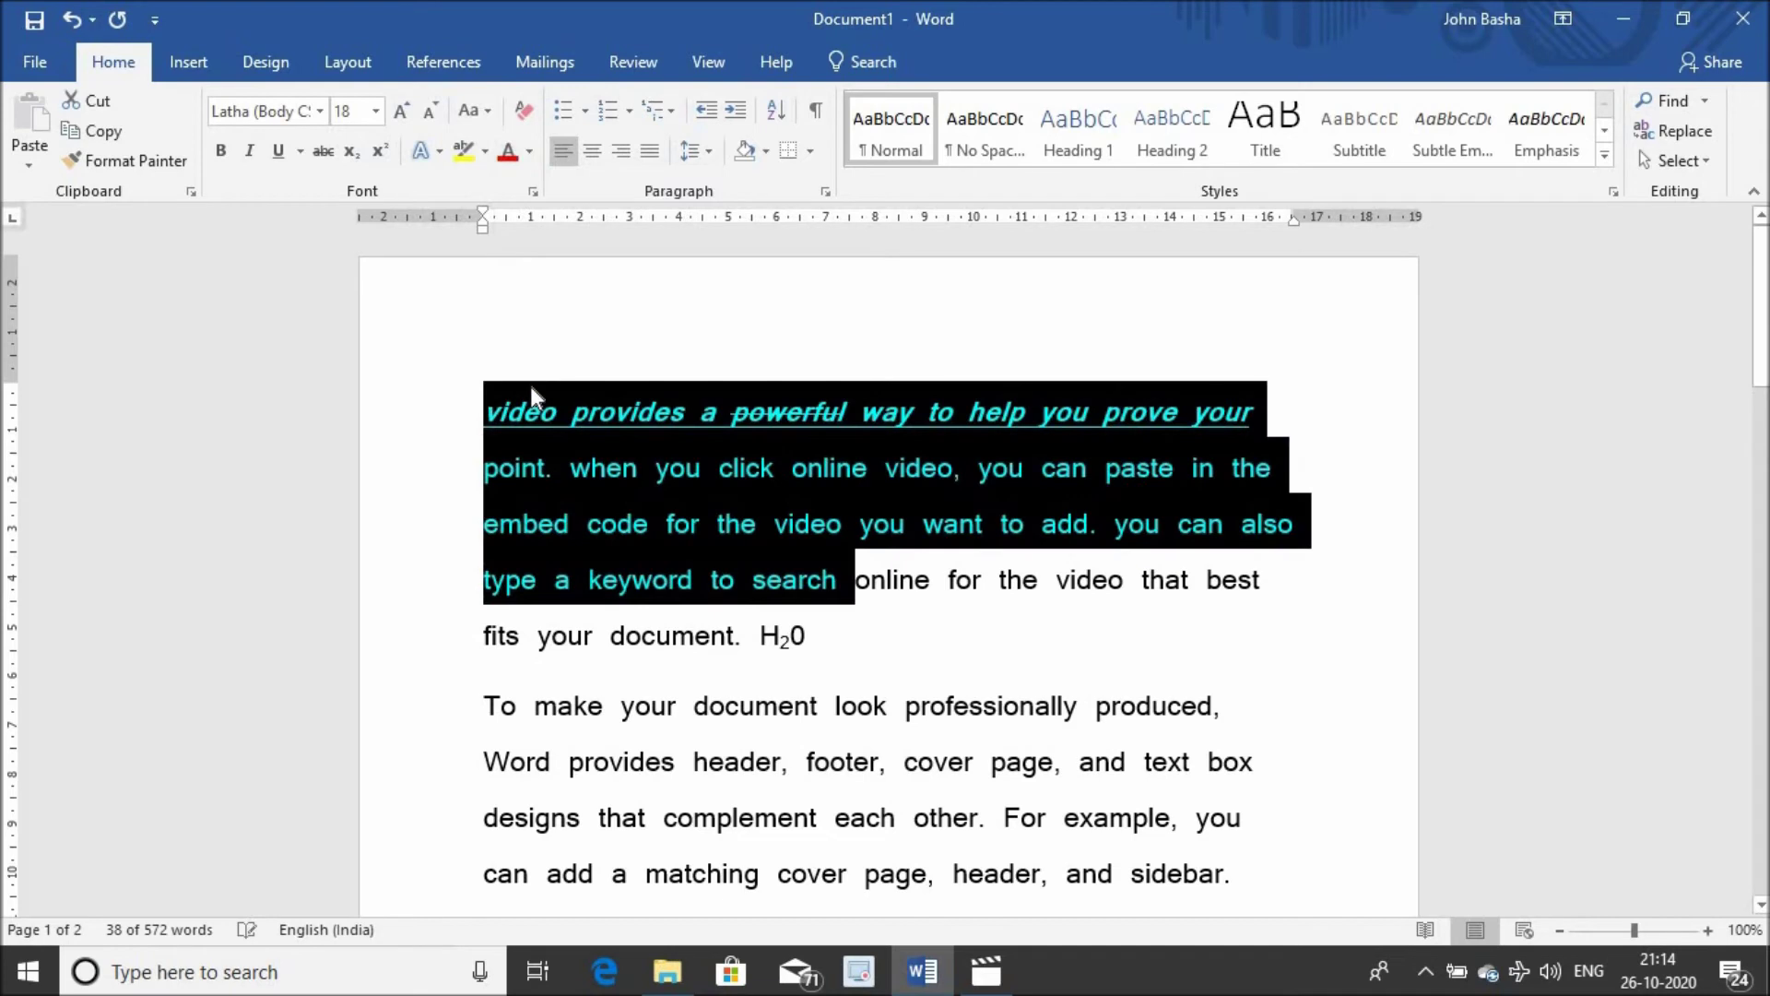
left_click(684, 339)
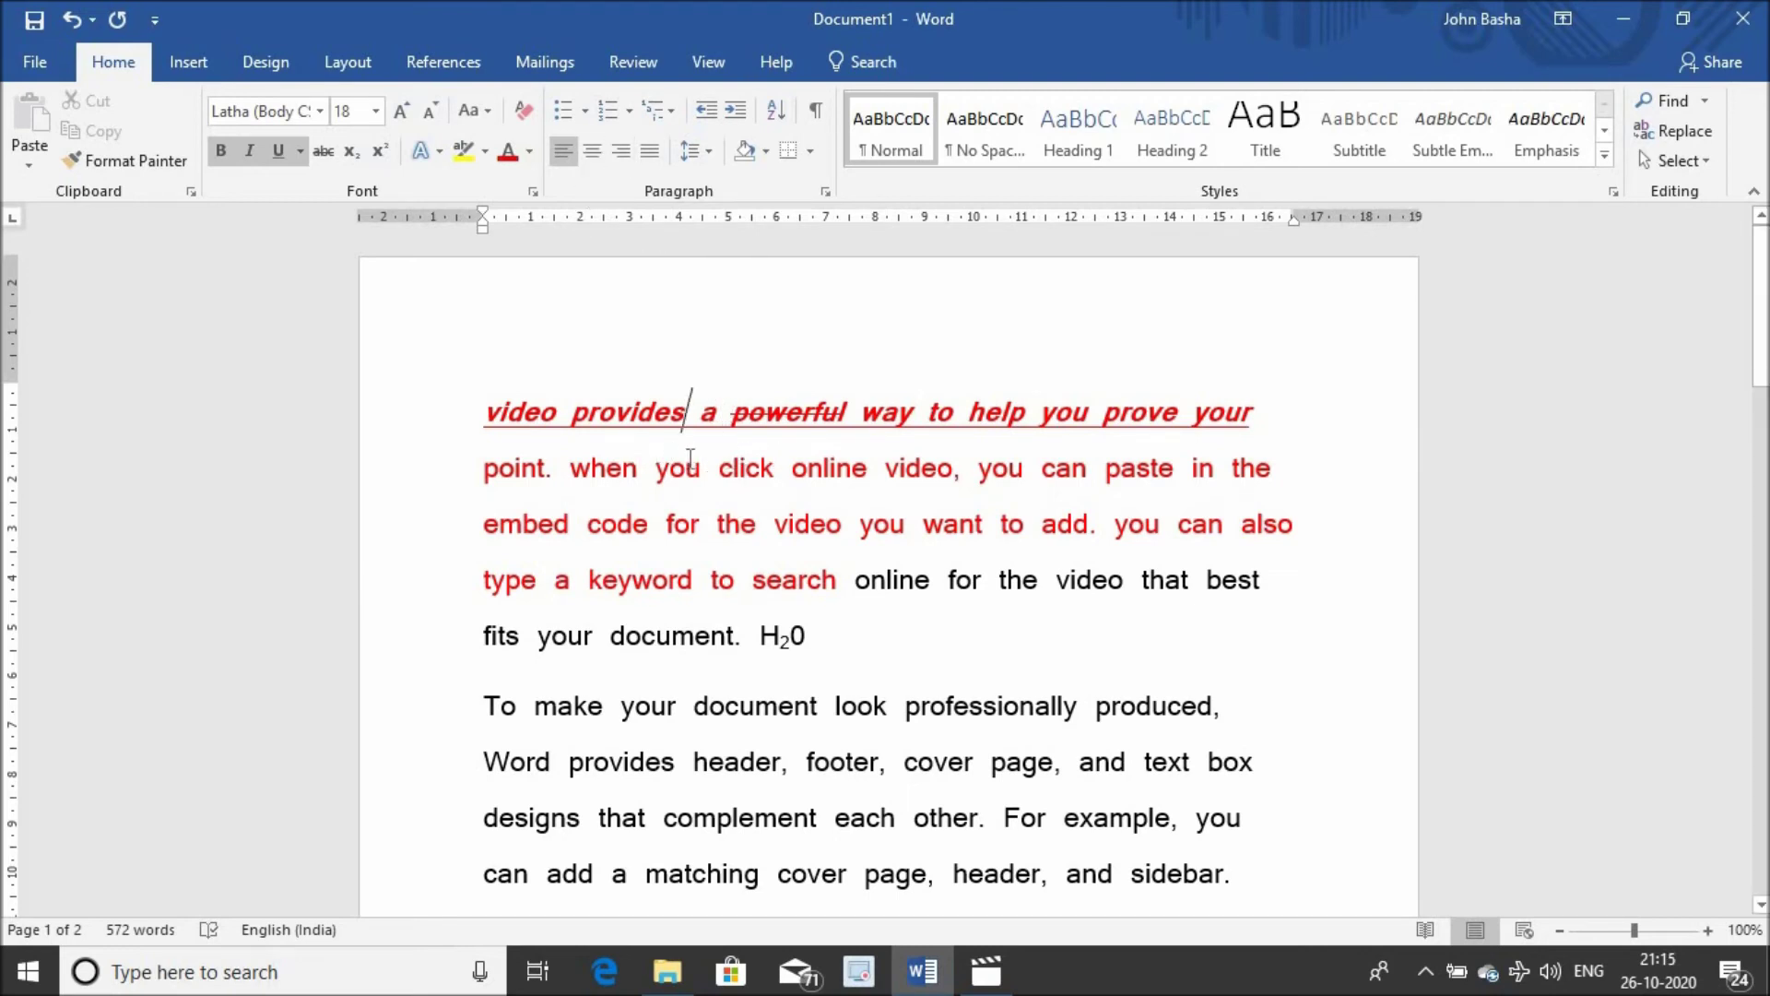
Step: Select the whole first paragraph, from "video provides" through H₂0, and set its line spacing to 1.0
left_click(478, 406)
key("shift+End")
key("shift+Down")
key("shift+Down")
key("shift+Down")
key("shift+Down")
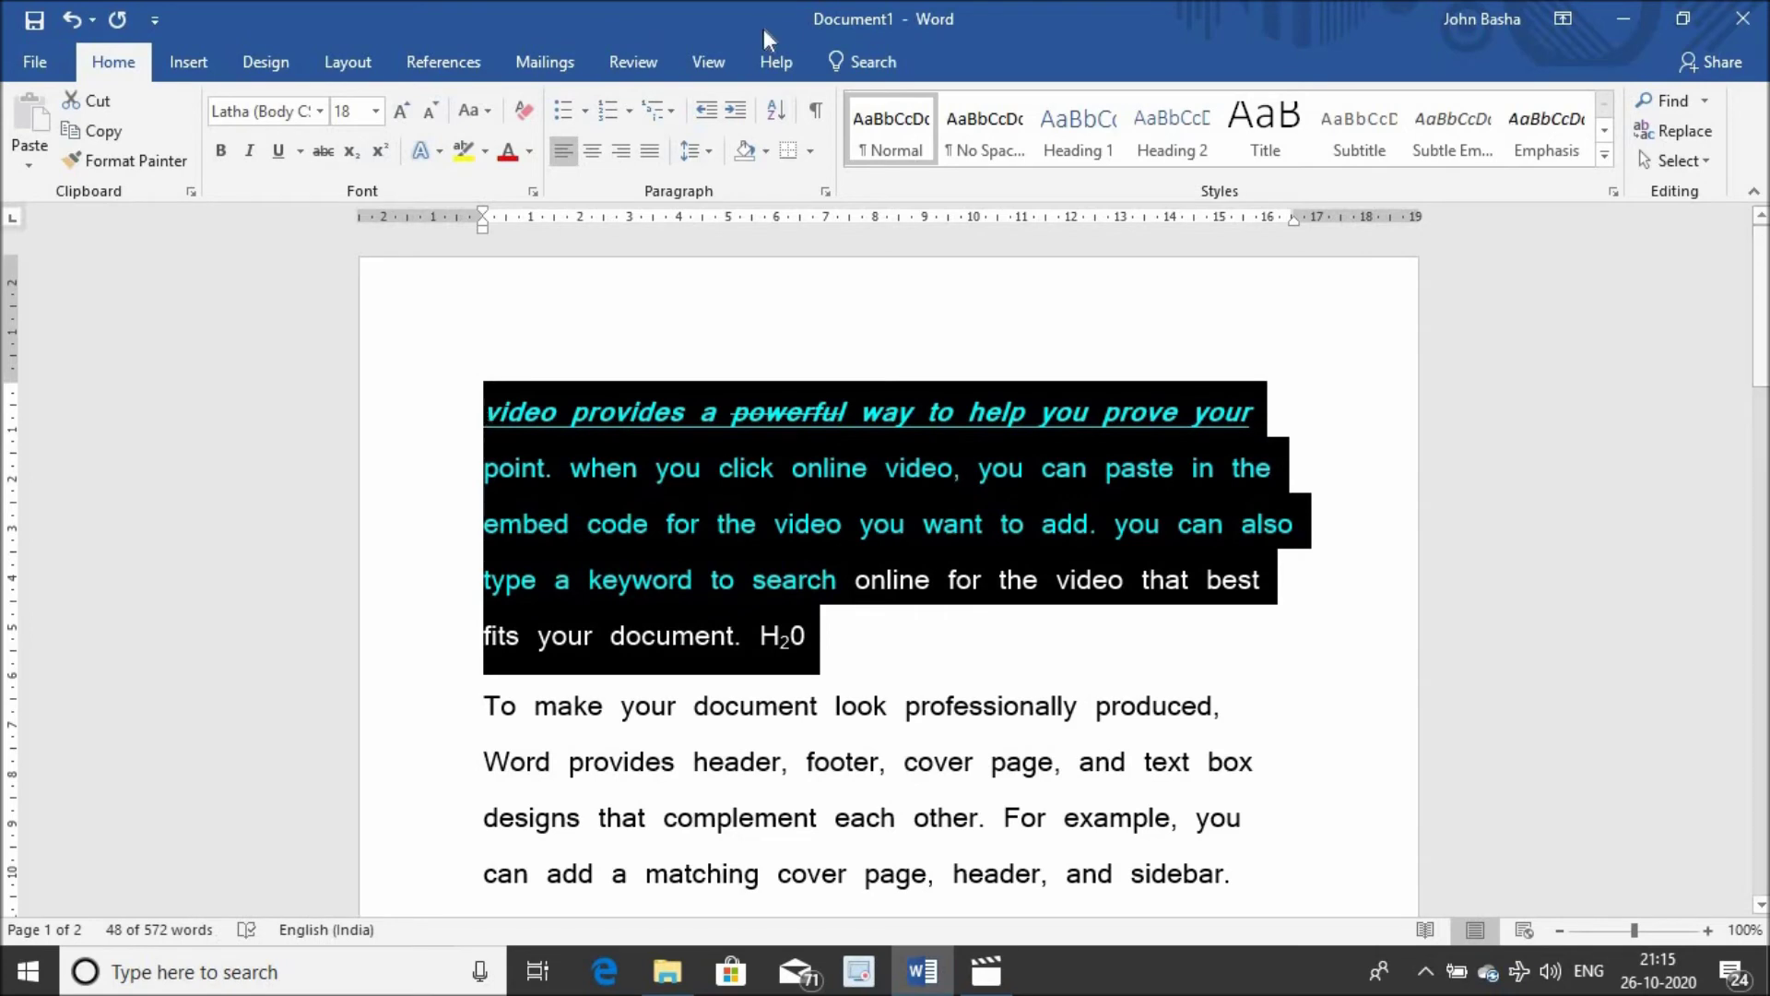
left_click(704, 151)
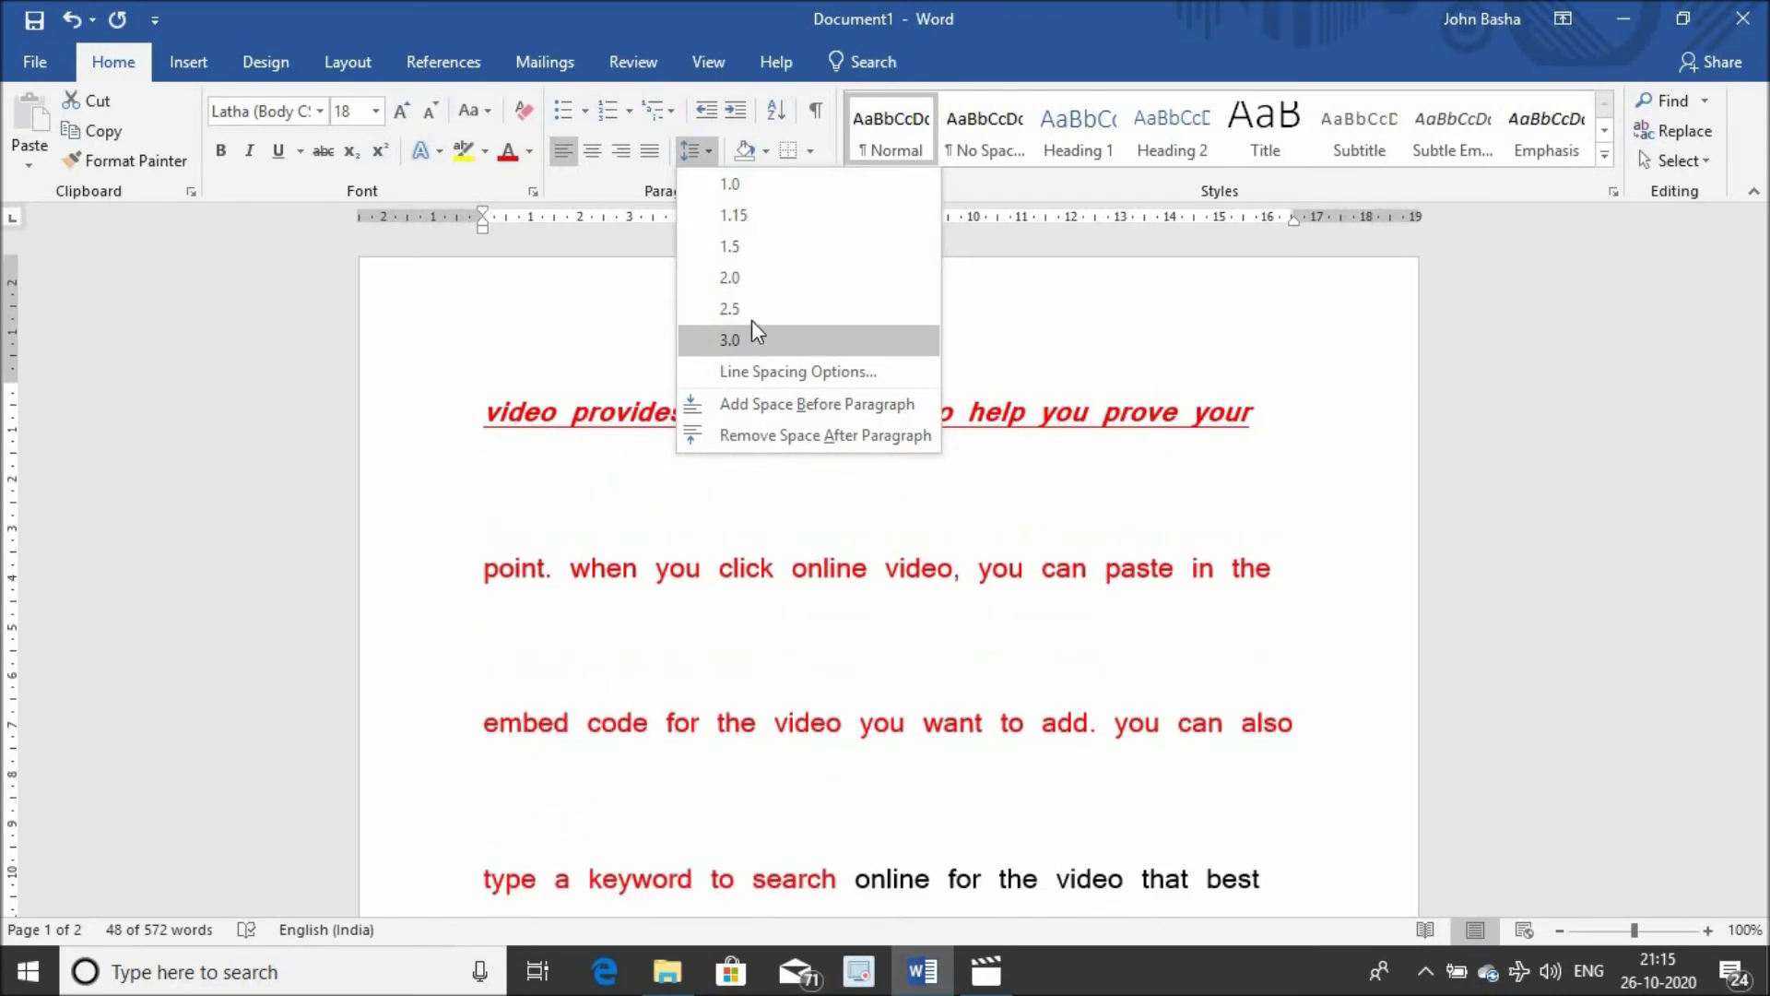
left_click(758, 192)
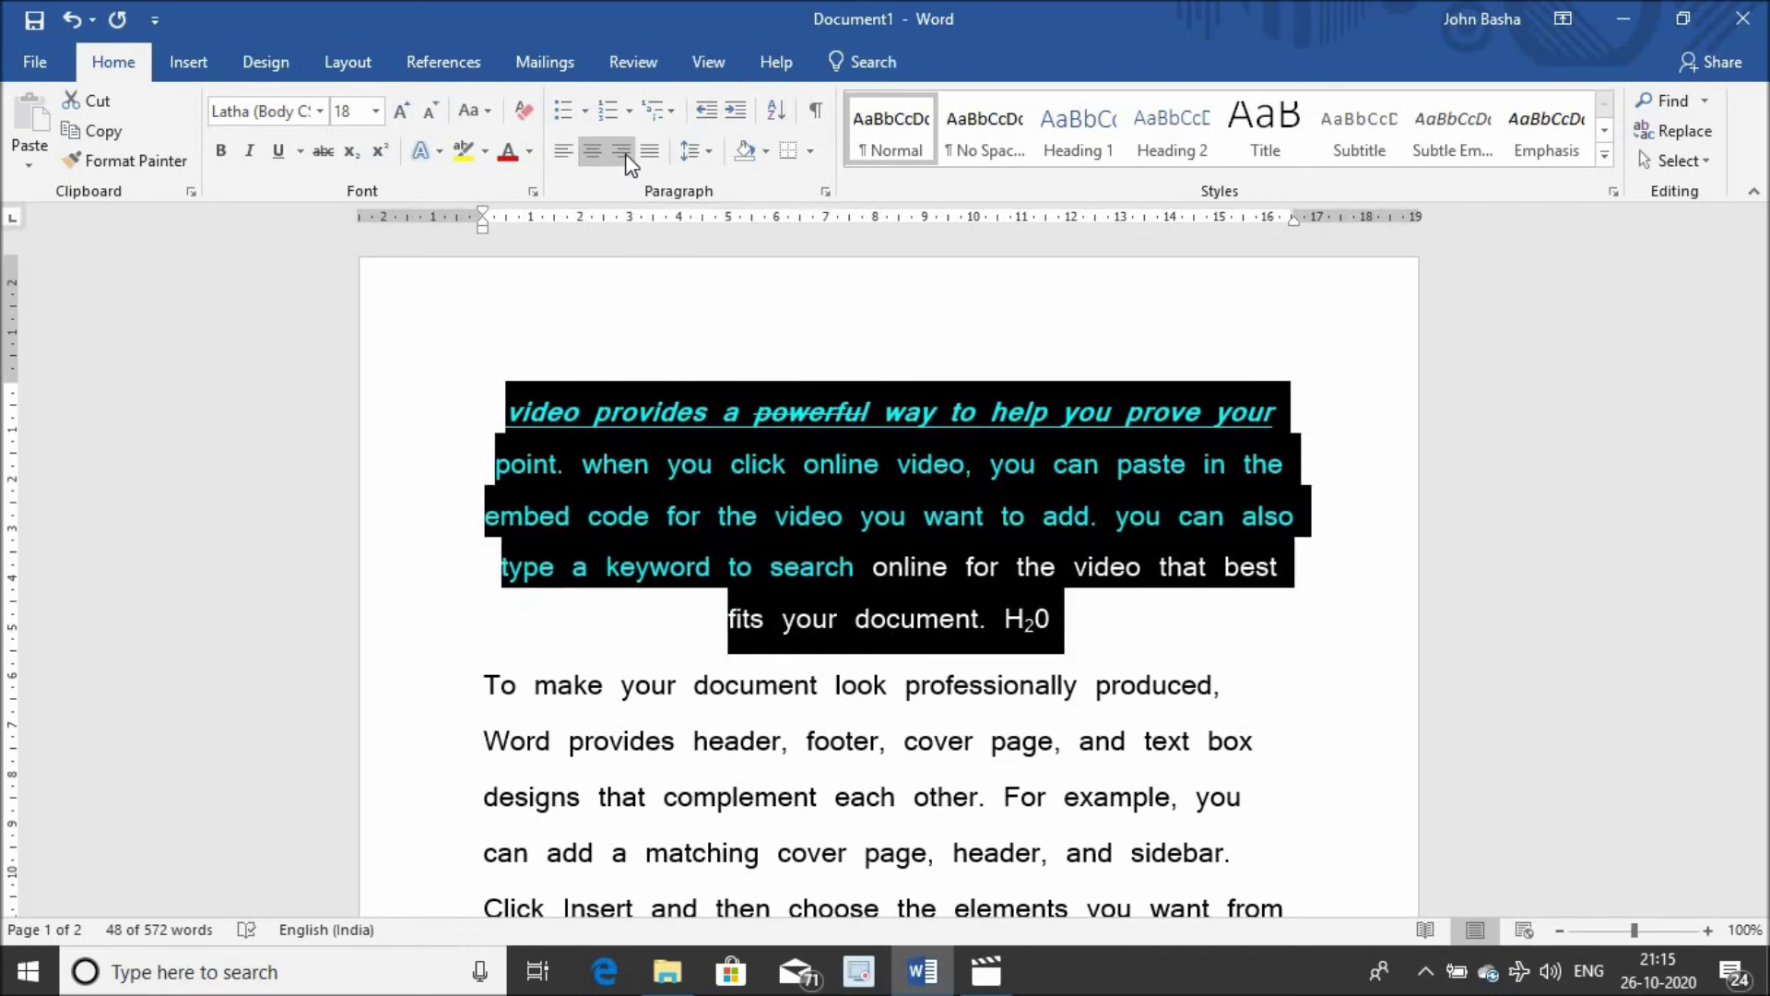
Step: Align the first paragraph right, switch it to justified alignment and clear the selection
left_click(623, 152)
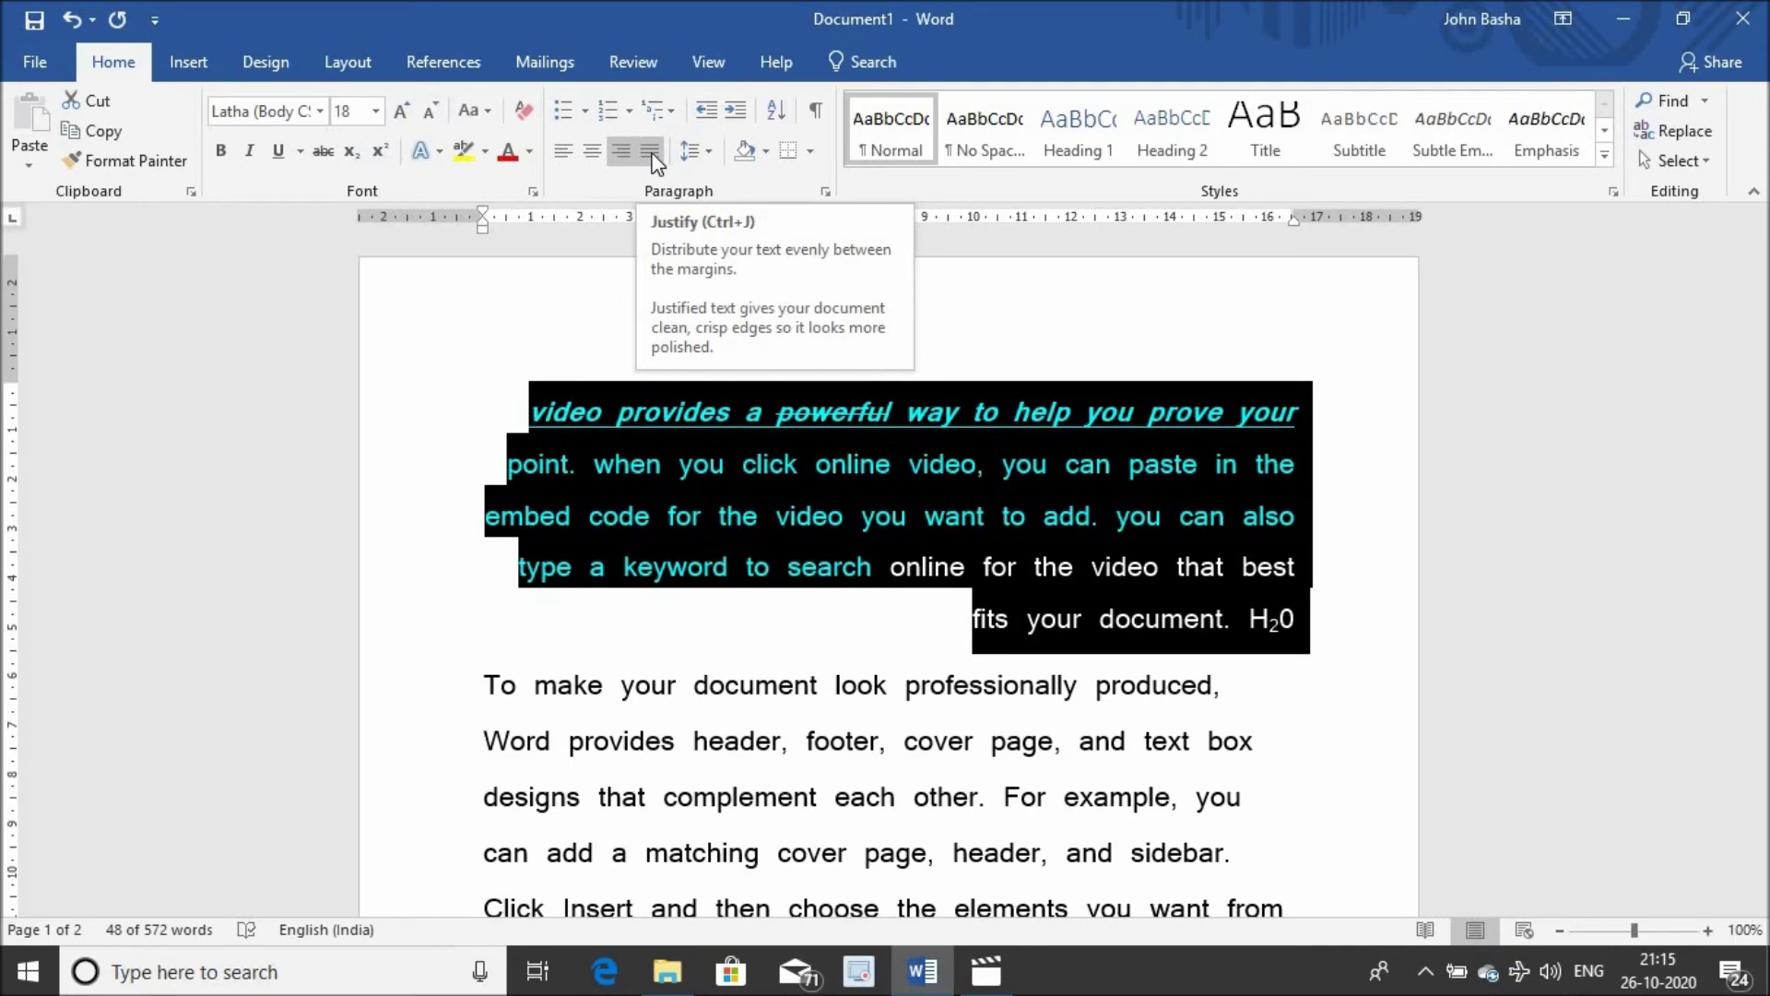
left_click(651, 154)
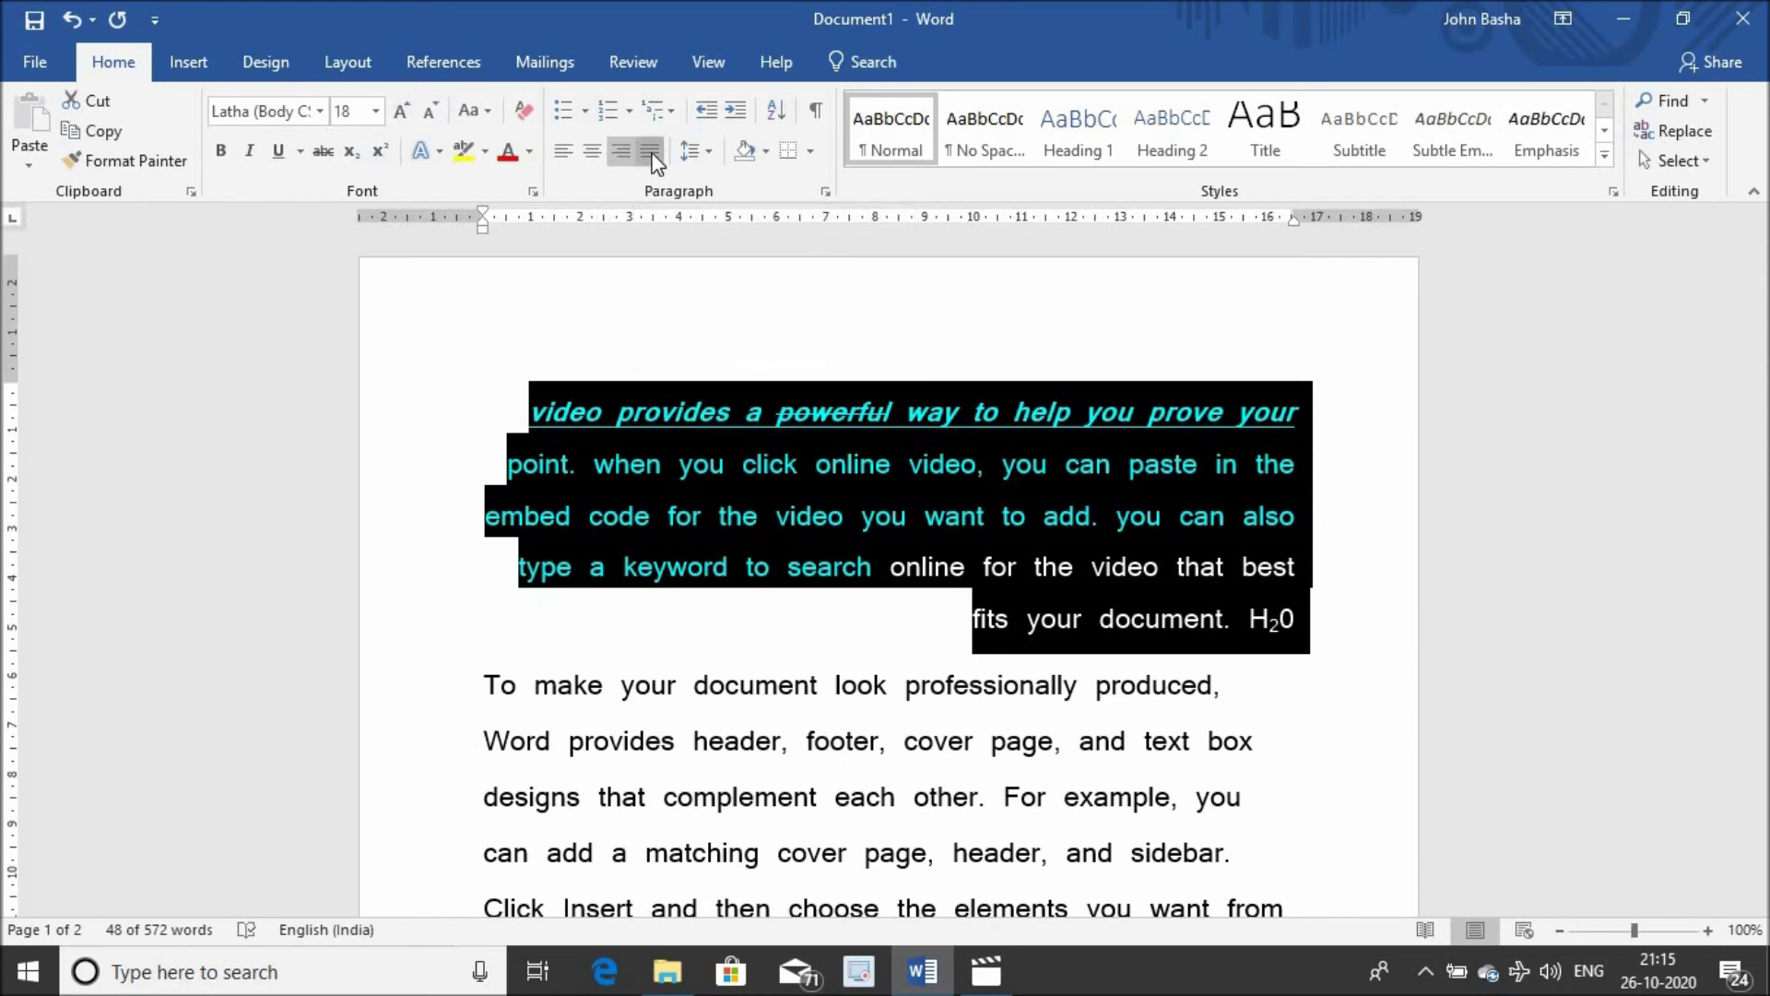
left_click(434, 384)
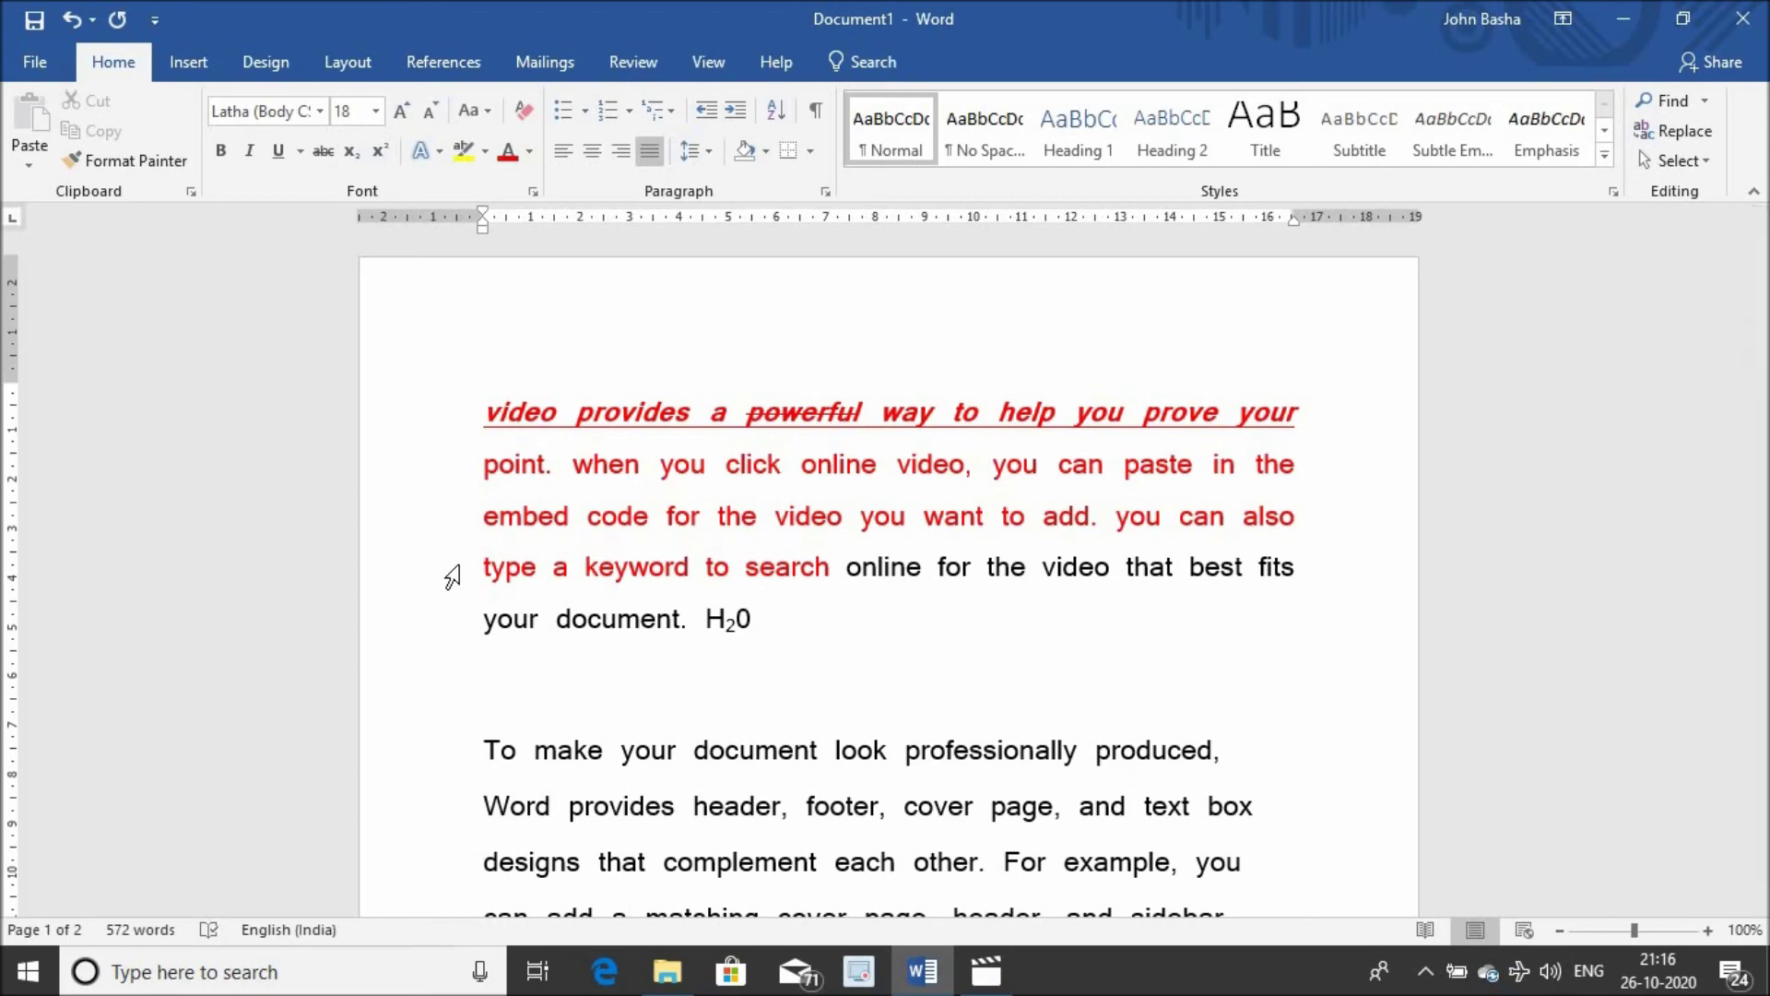
Step: Start a 1., 2., 3. numbered list below the first paragraph with the items "ggfdgfgfgdgfy" and "asgdufgdfuufg", plus an empty third item
left_click(633, 109)
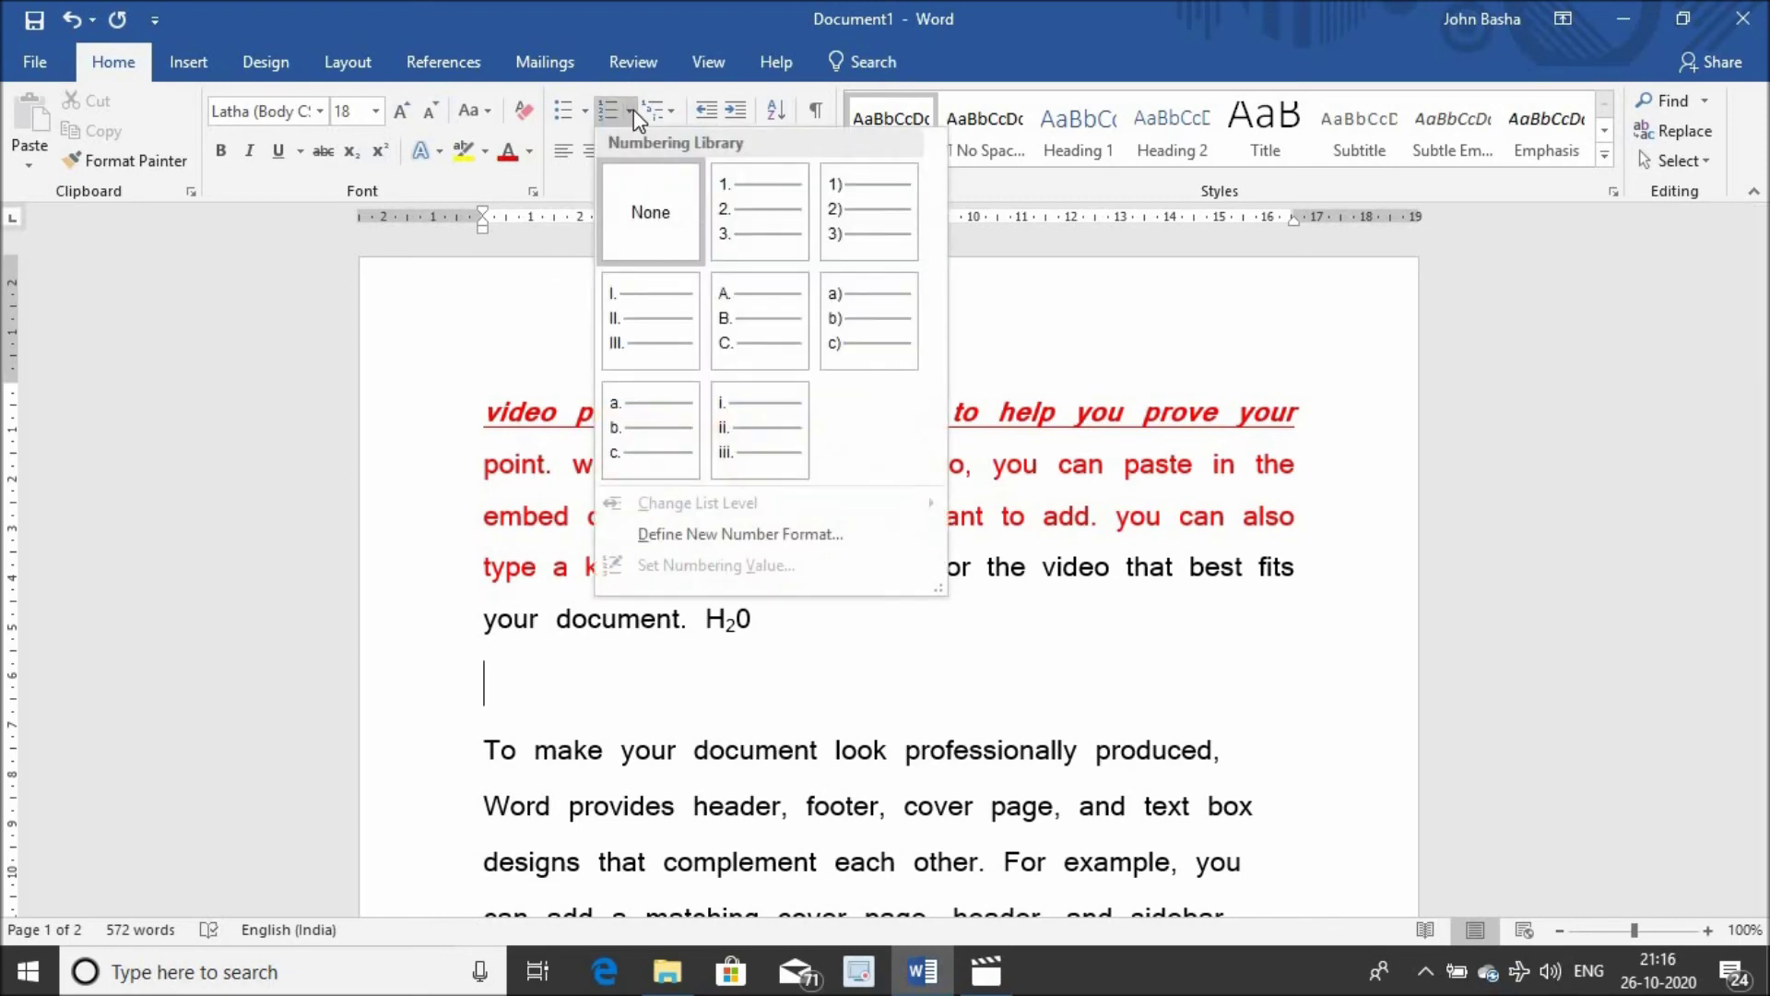
left_click(761, 206)
type("ggfd")
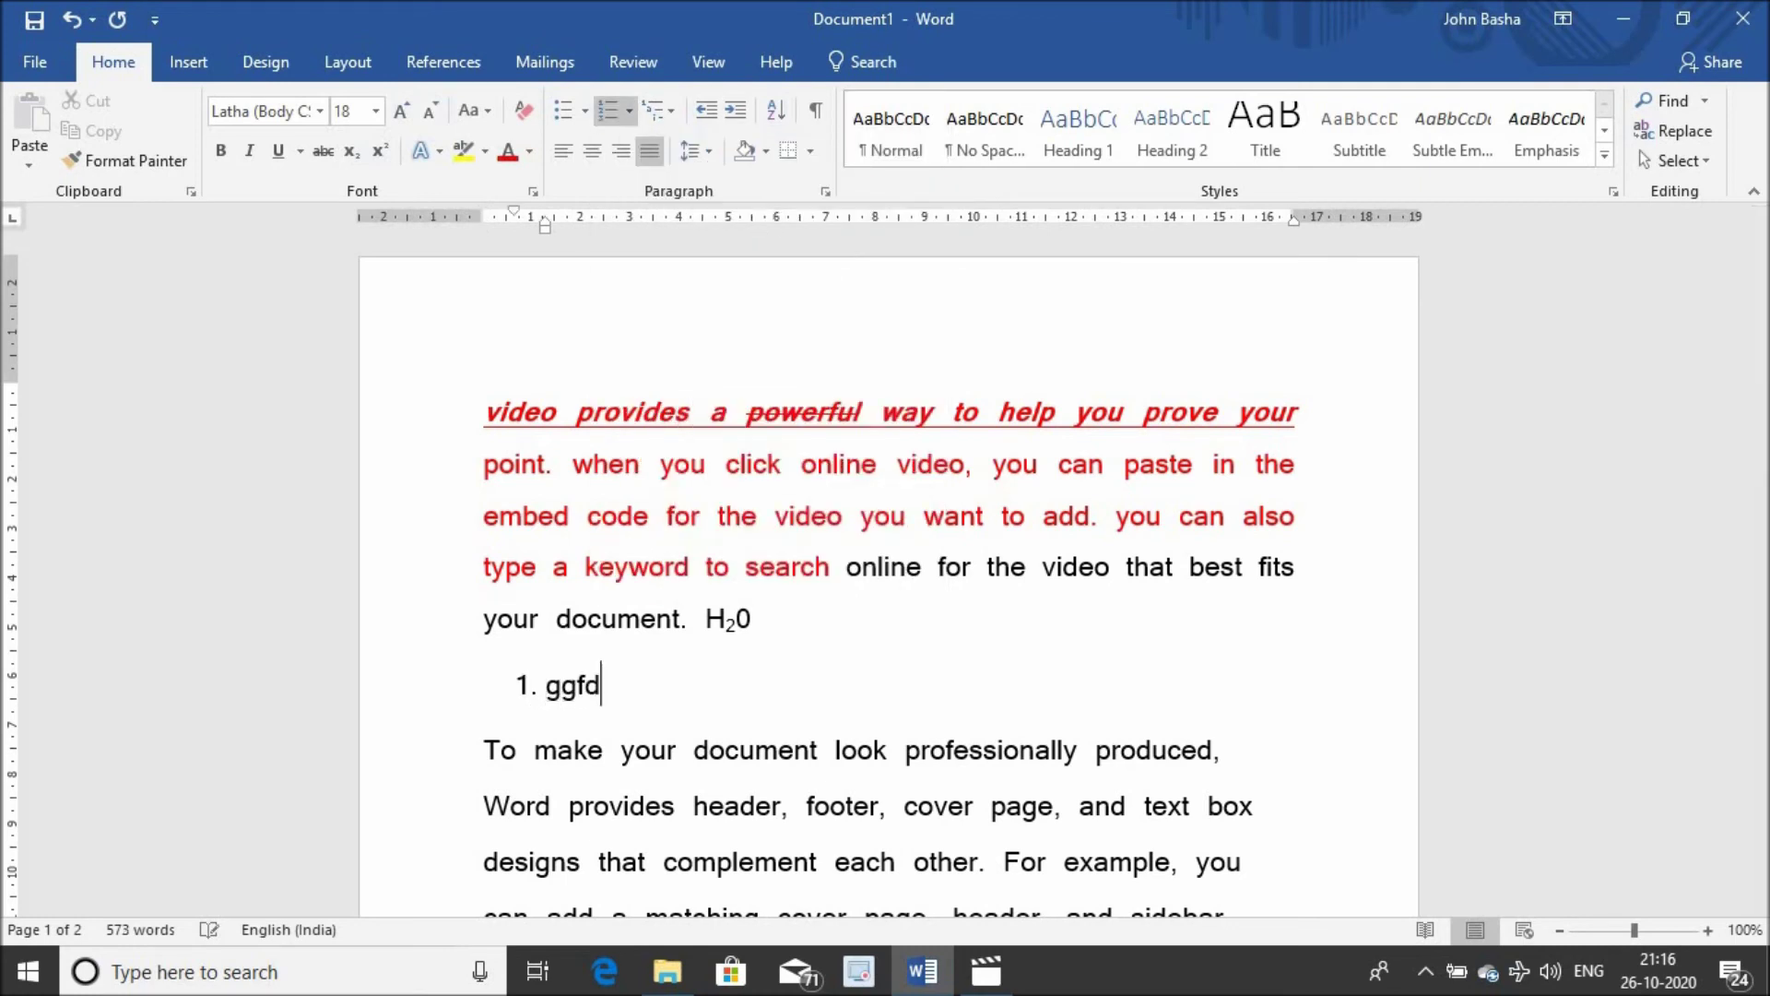
type("gfgfgdgfy")
key("Return")
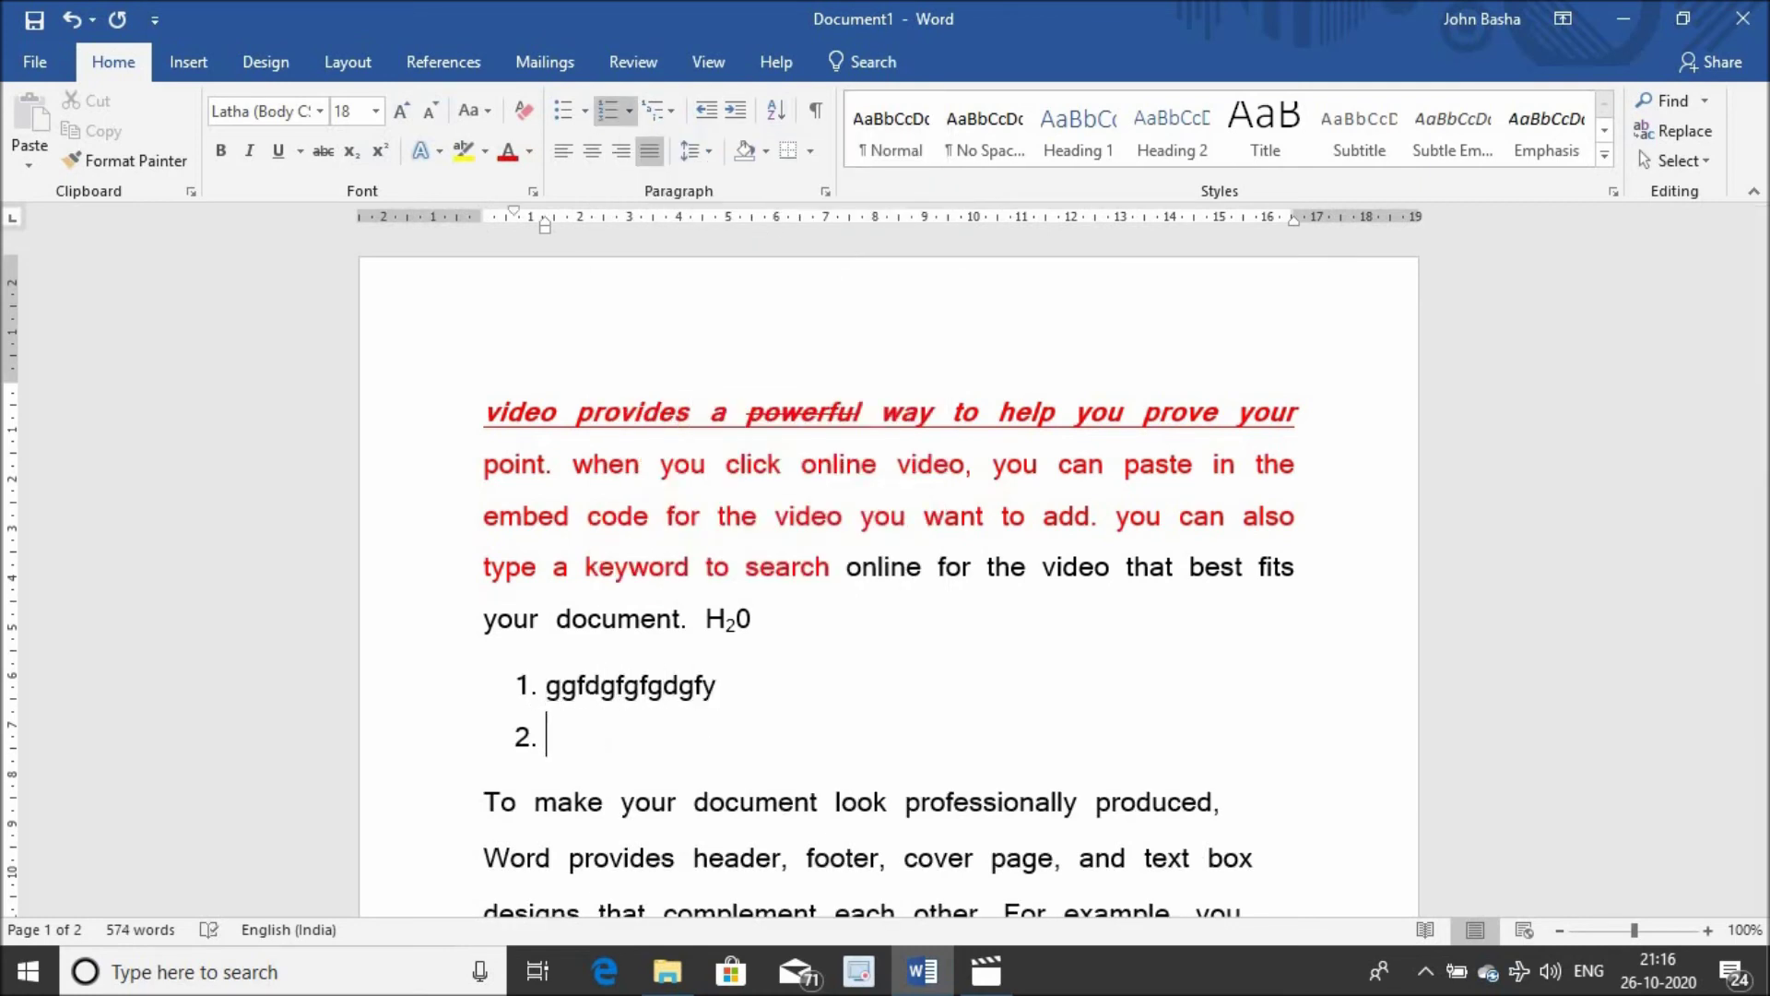
type("asgdufgdfuufg")
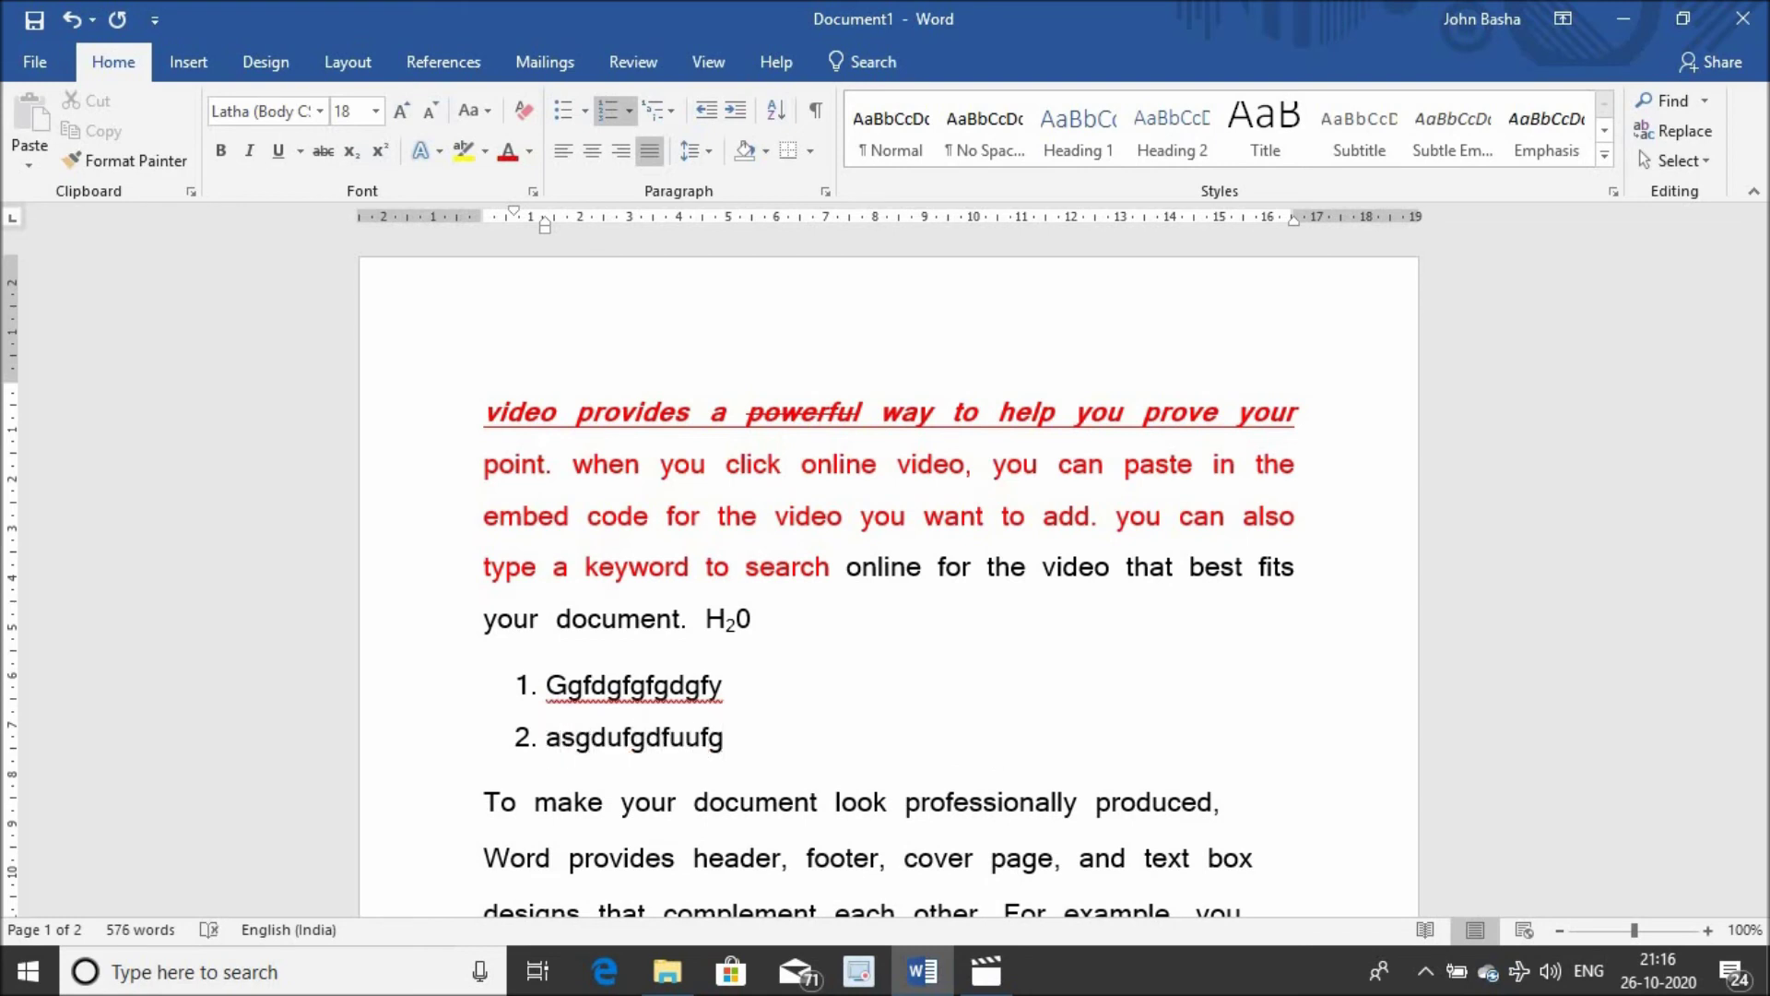
key("Return")
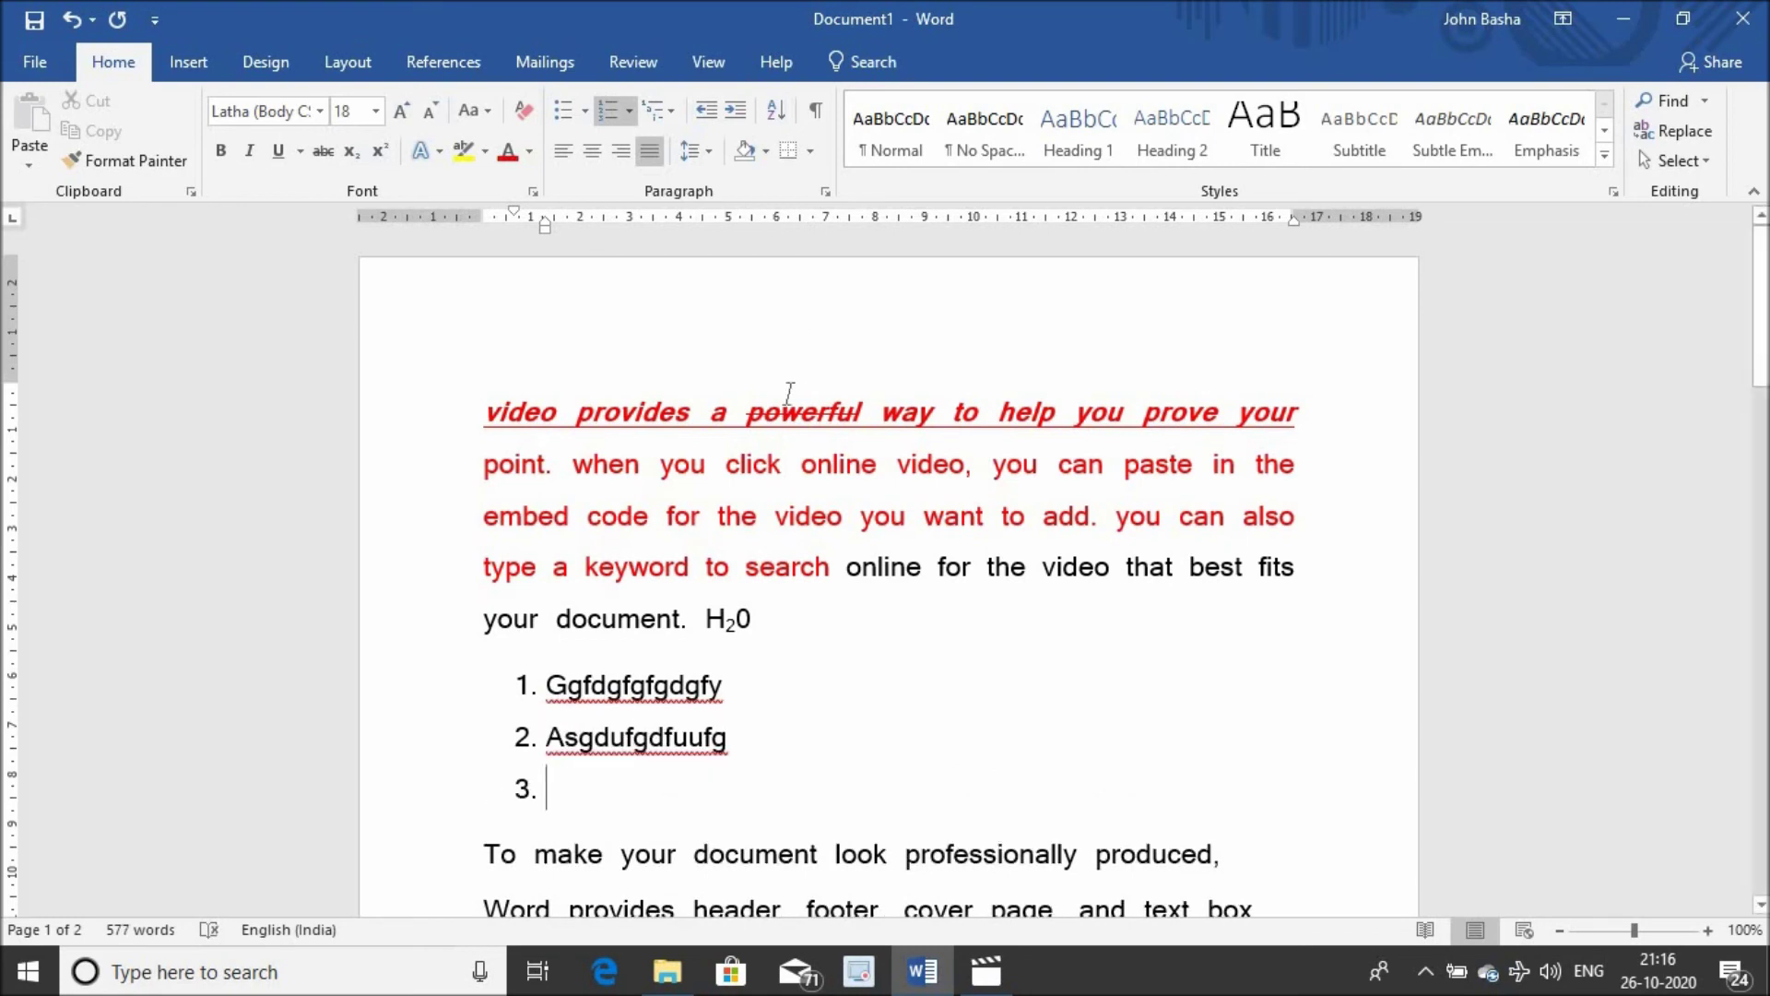
Step: Change the numbered list below the first paragraph to a bulleted list with arrowhead bullets
left_click(585, 112)
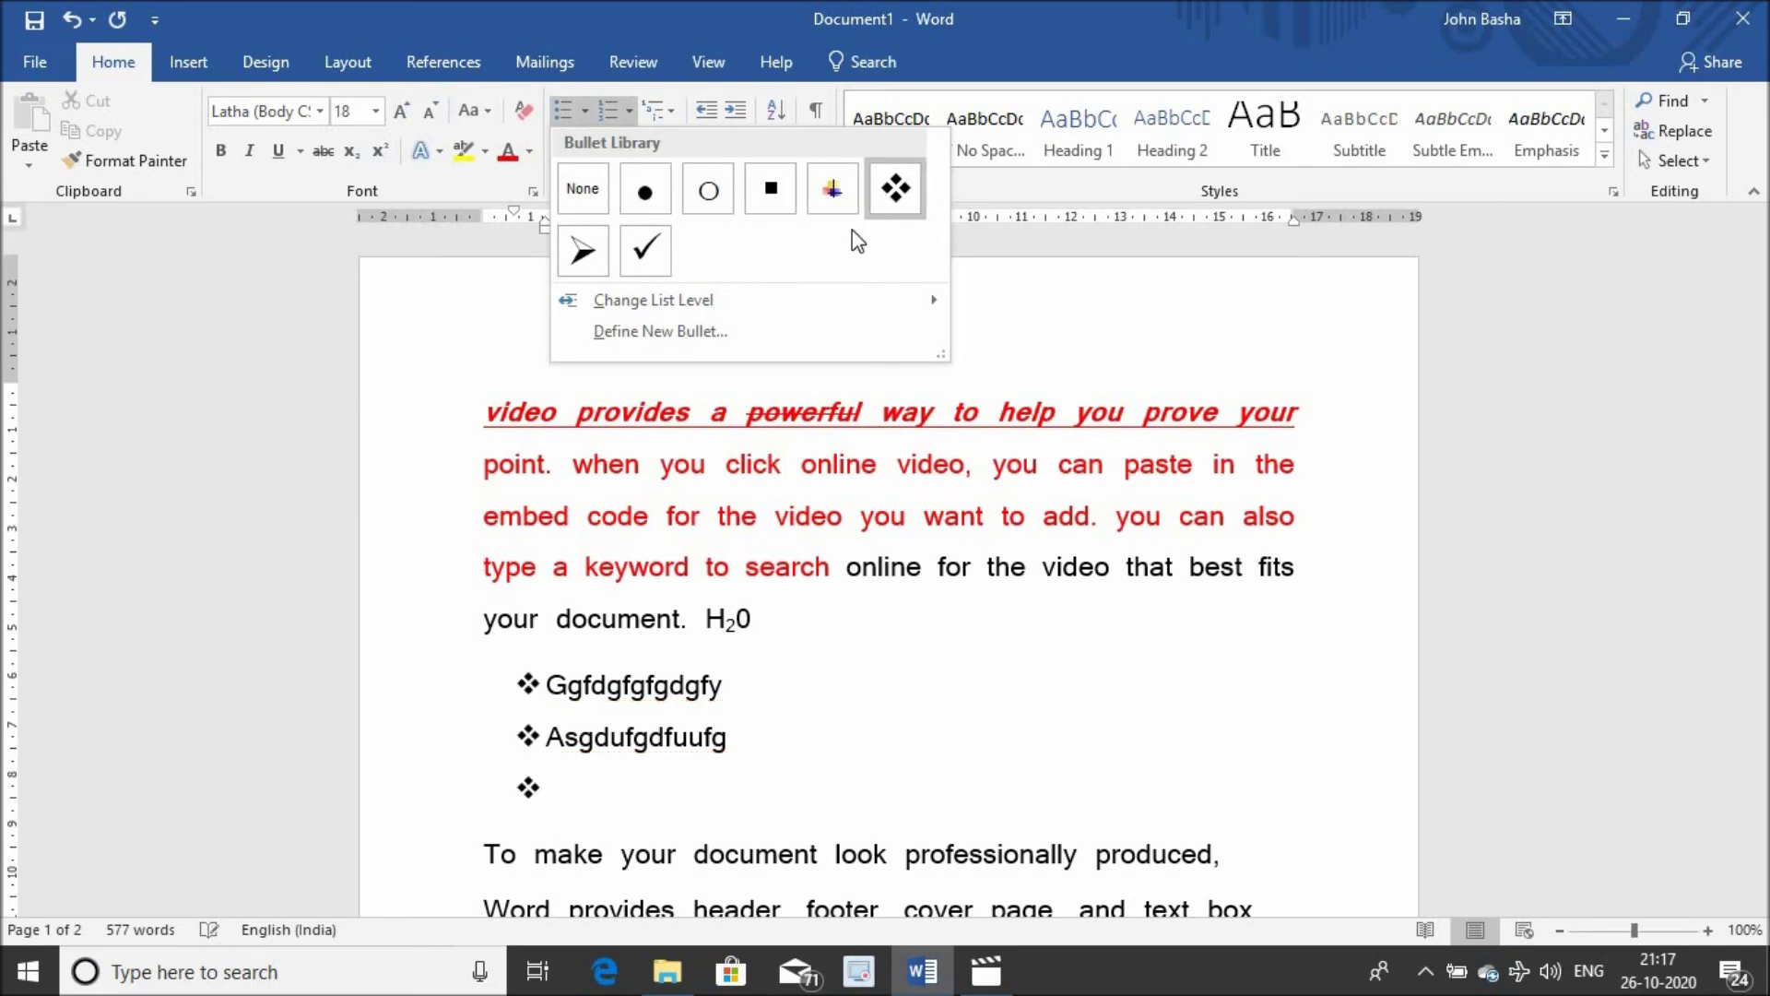
left_click(587, 249)
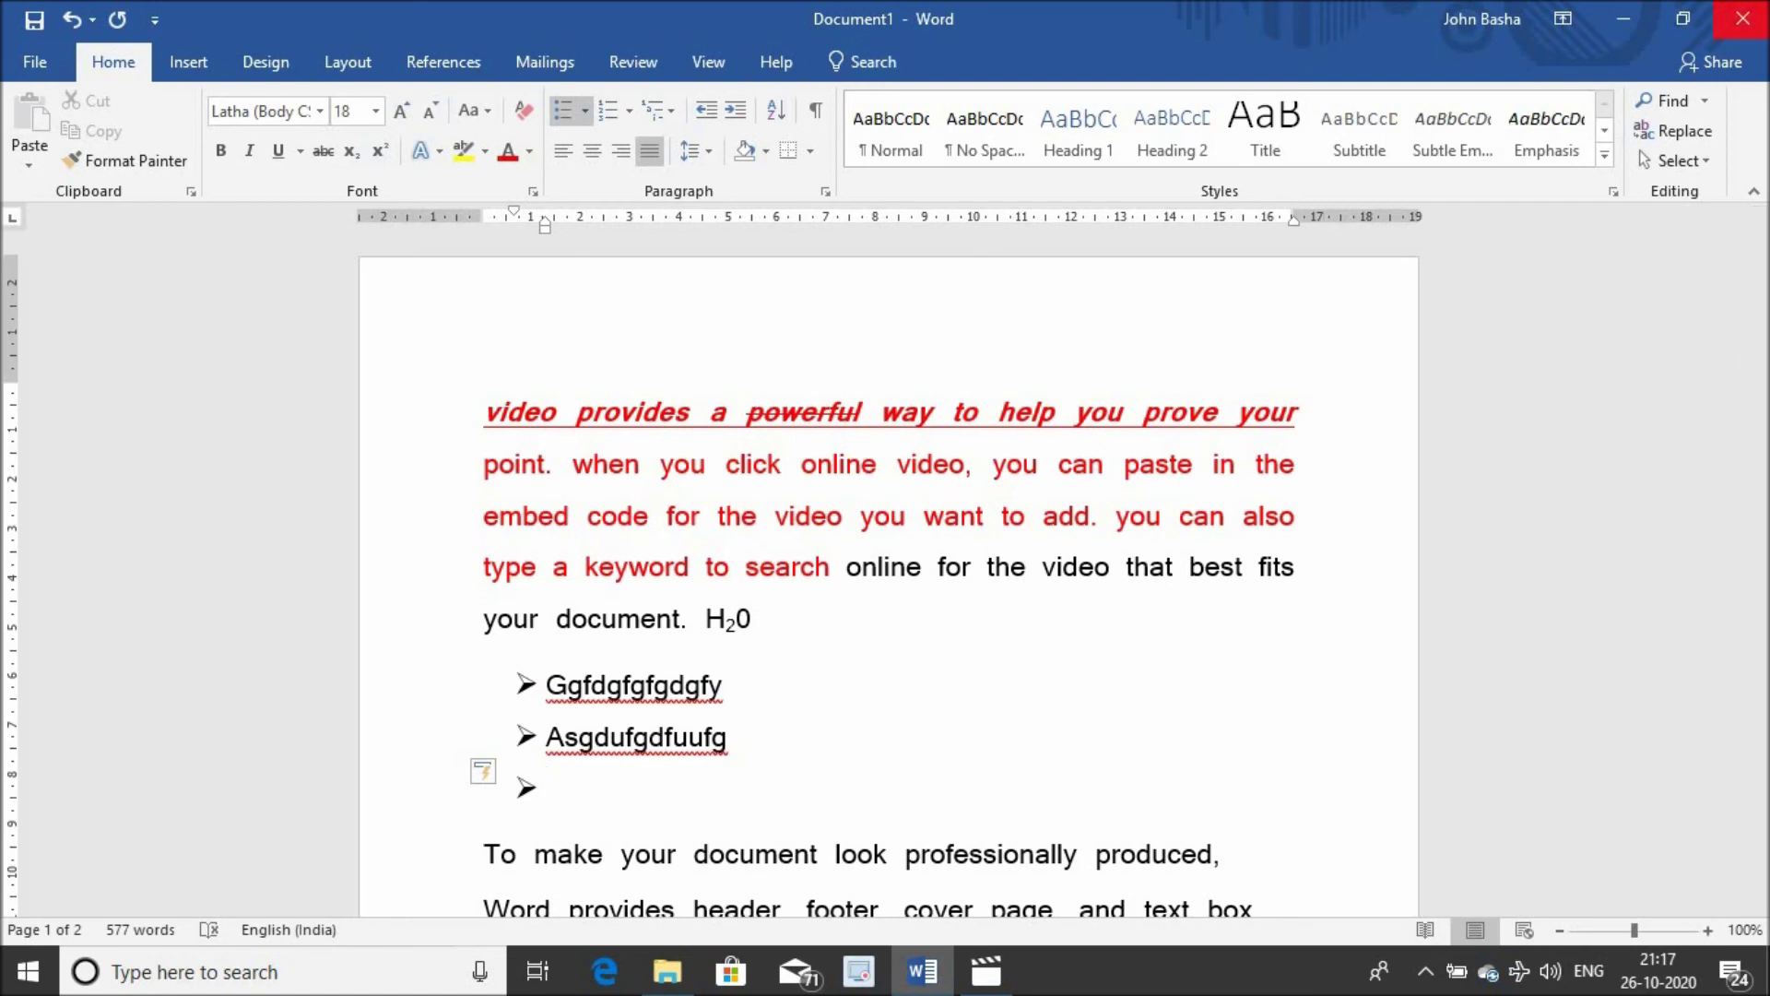
Step: Search the document for the word "video"
left_click(1708, 101)
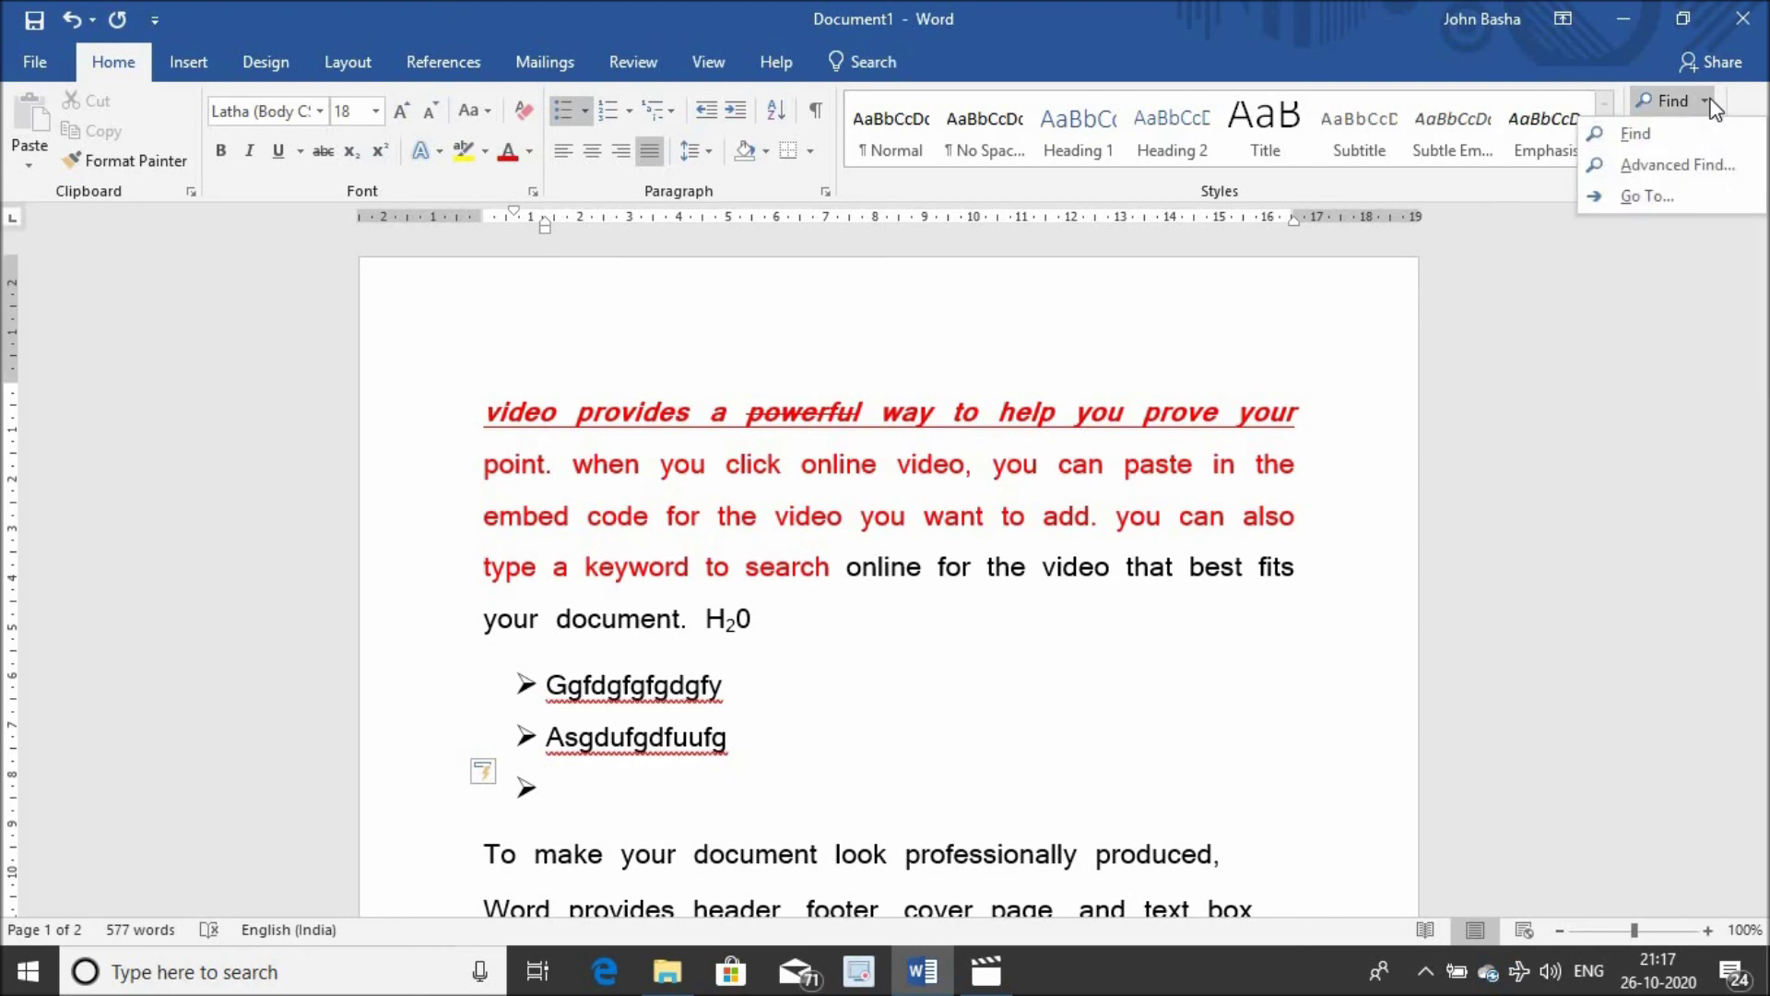
left_click(1656, 134)
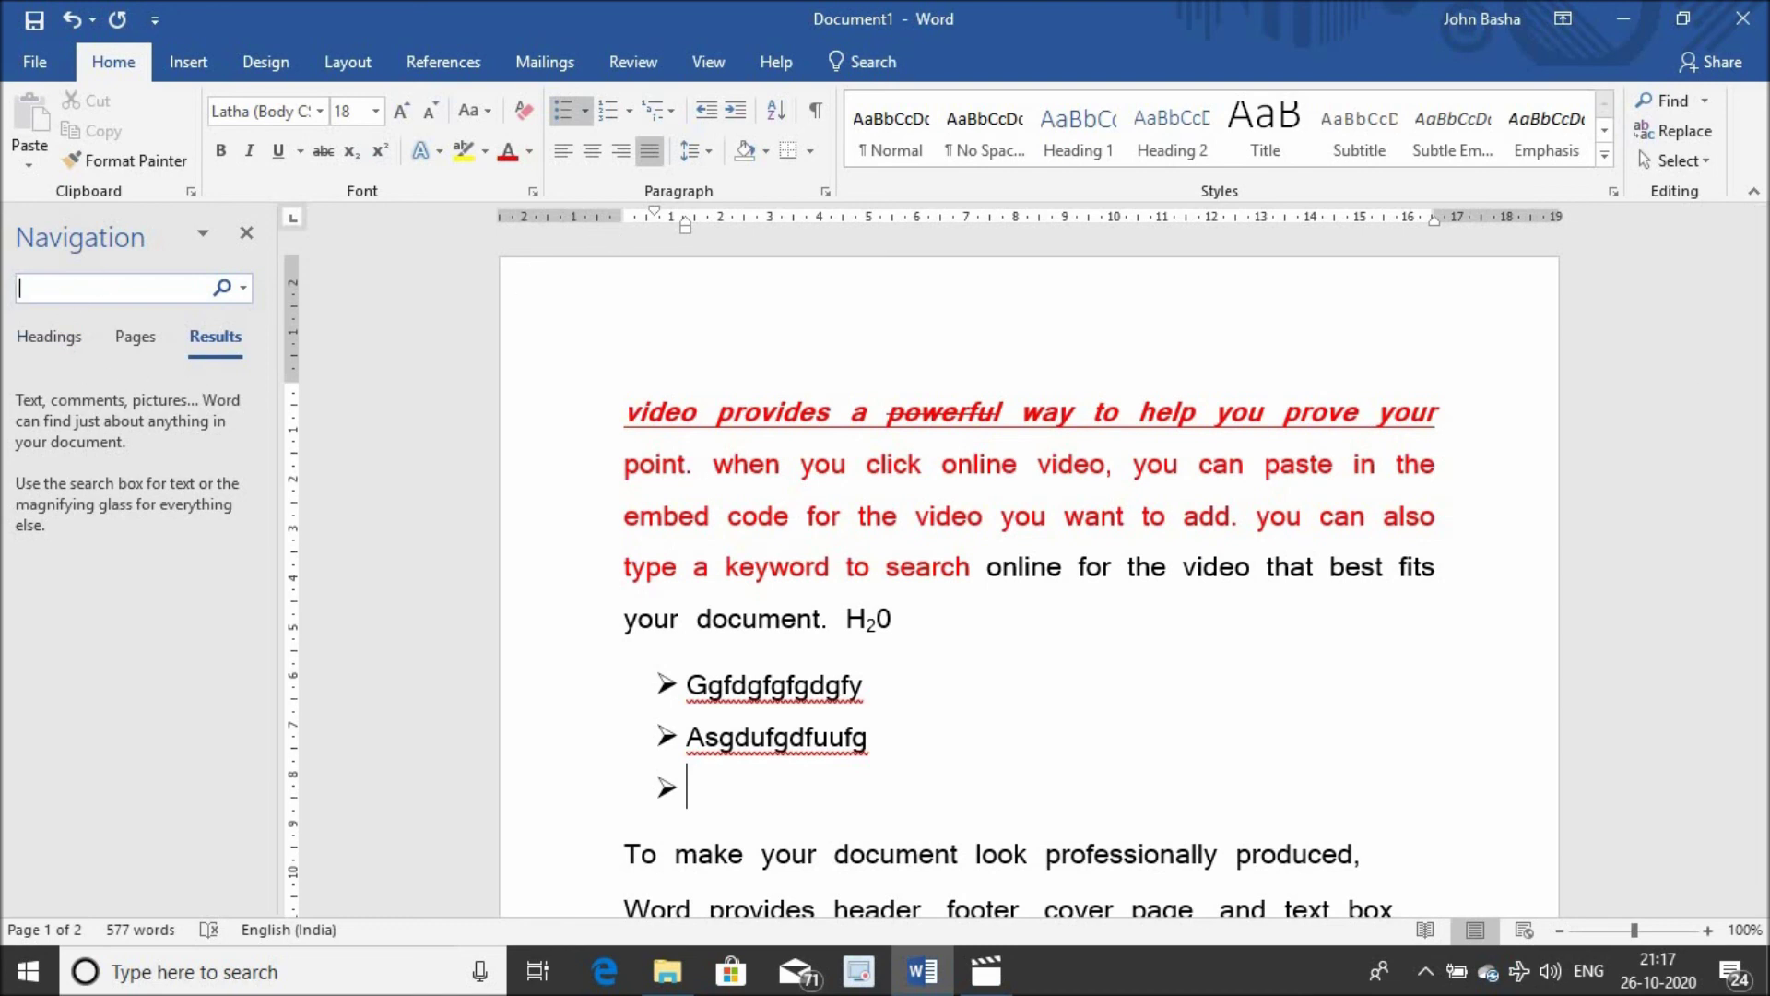
type("video")
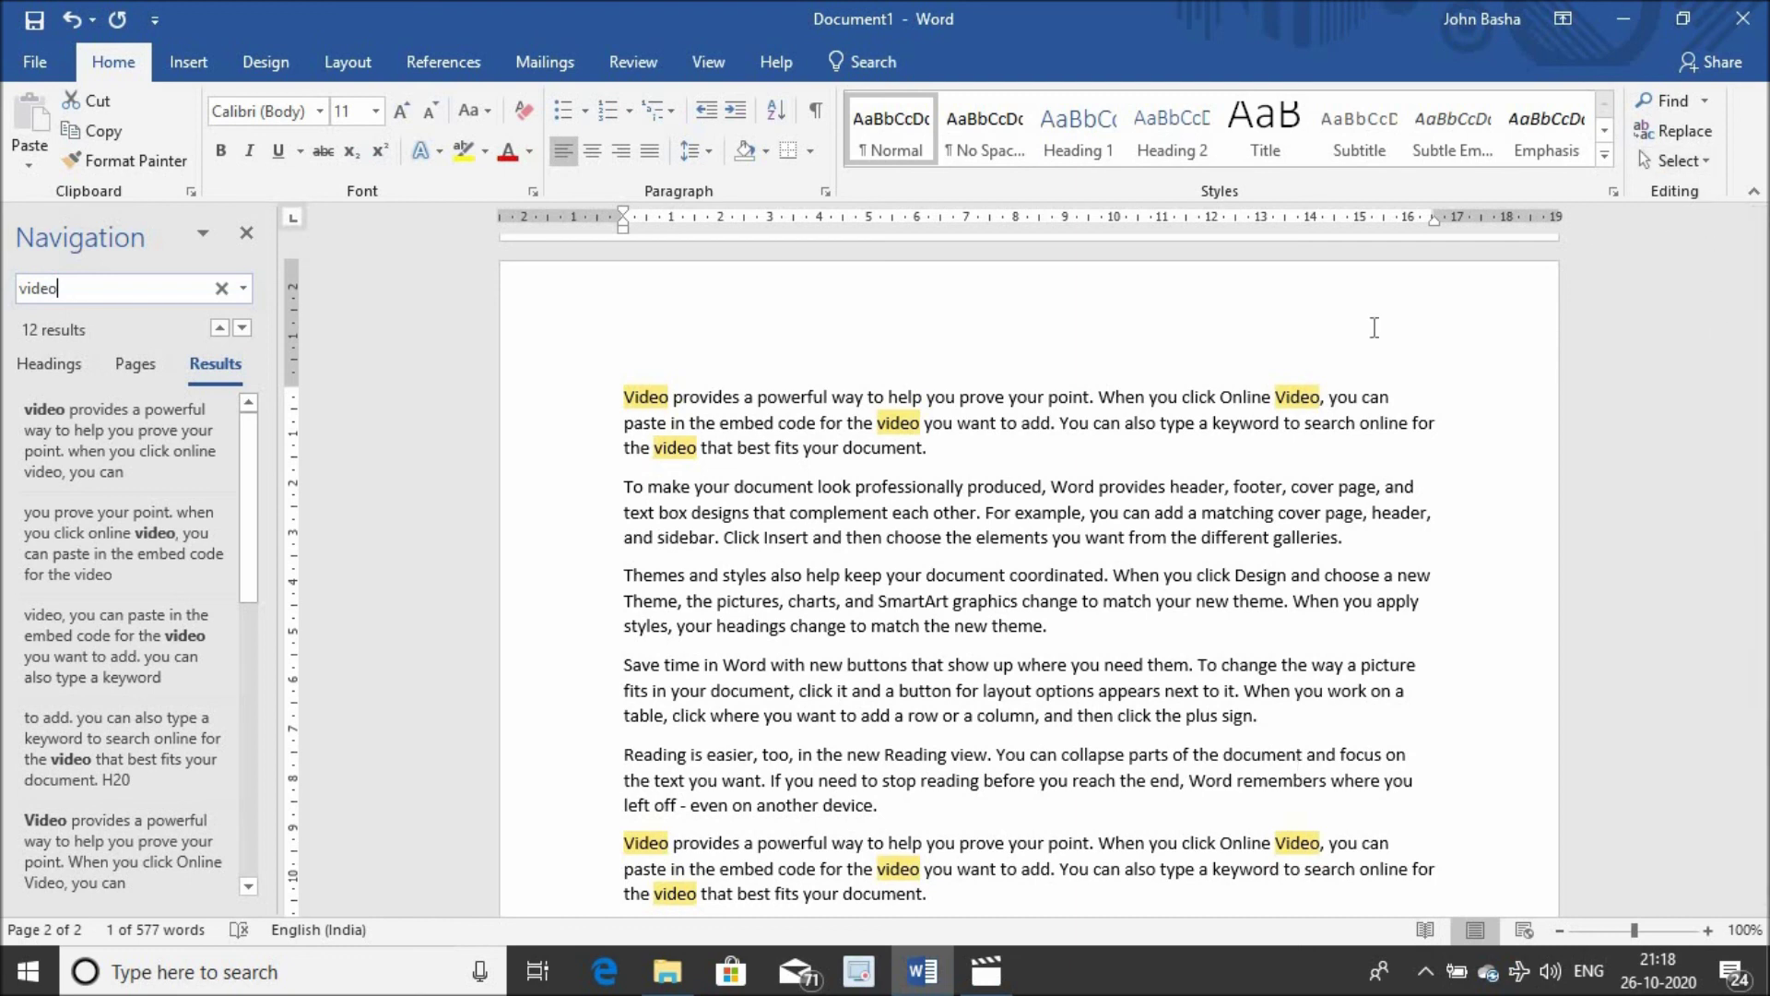
Step: Replace every occurrence of "Video" in the document with "text" and close Find and Replace
left_click(1657, 136)
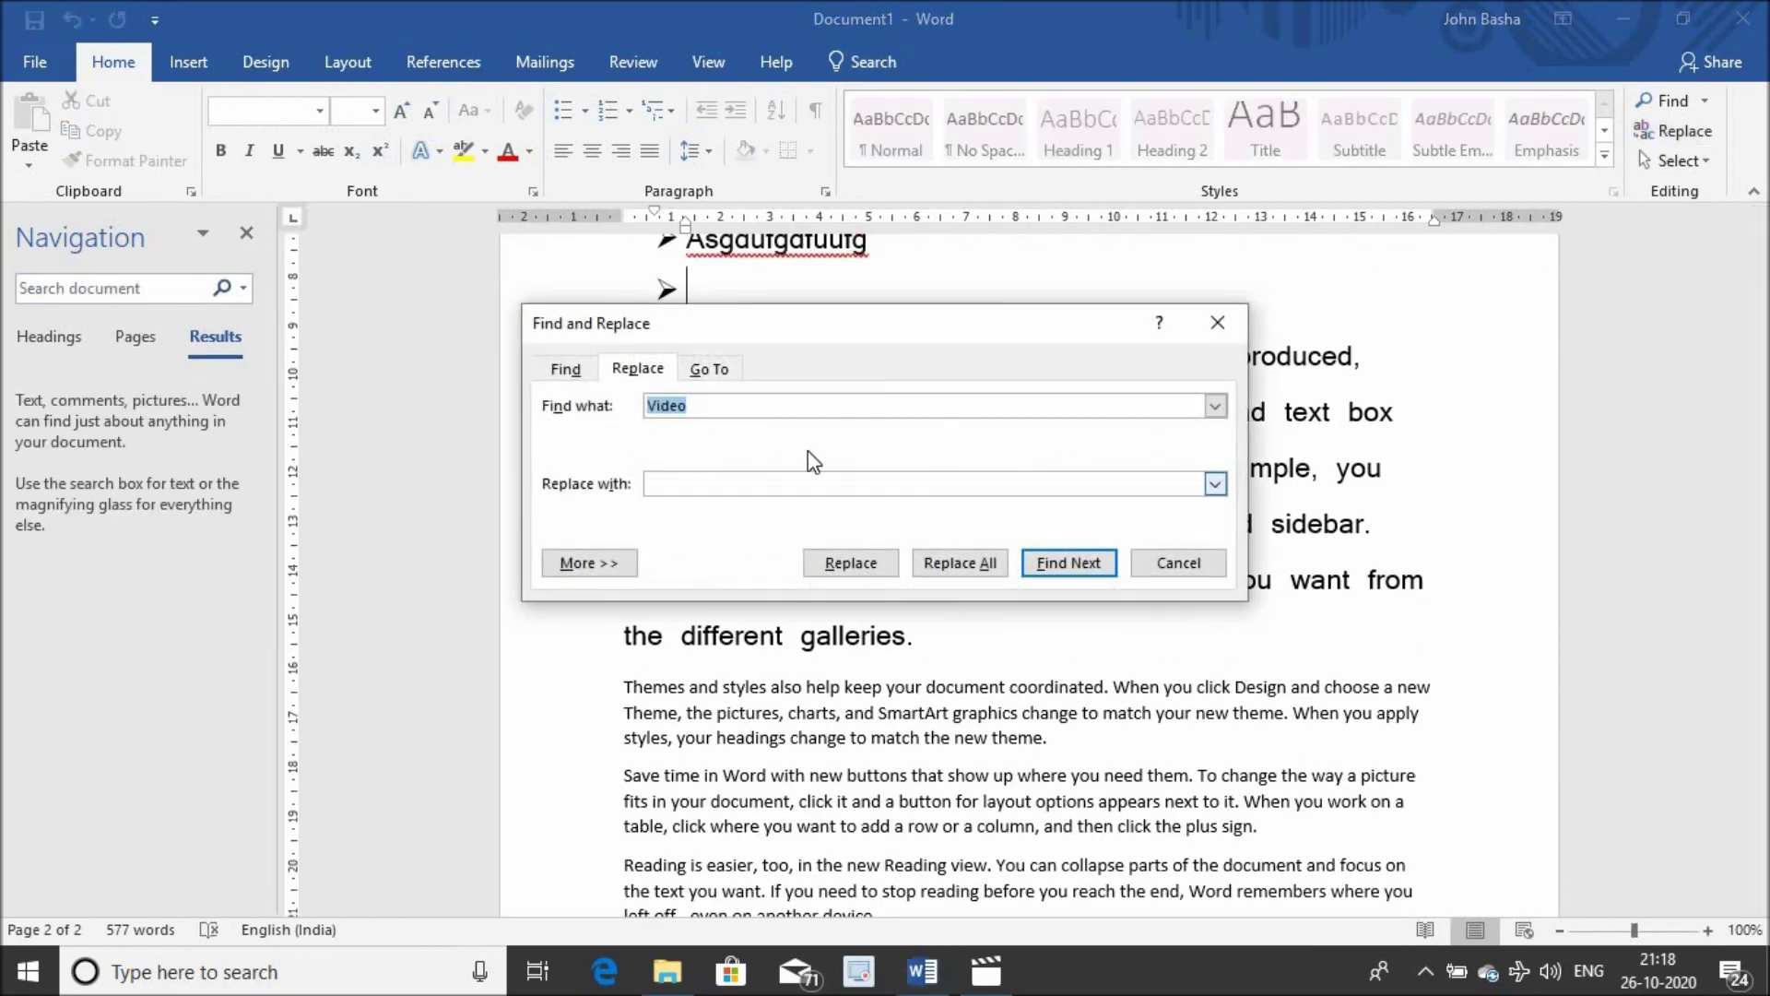
left_click(731, 406)
left_click(748, 484)
type("text")
left_click(849, 570)
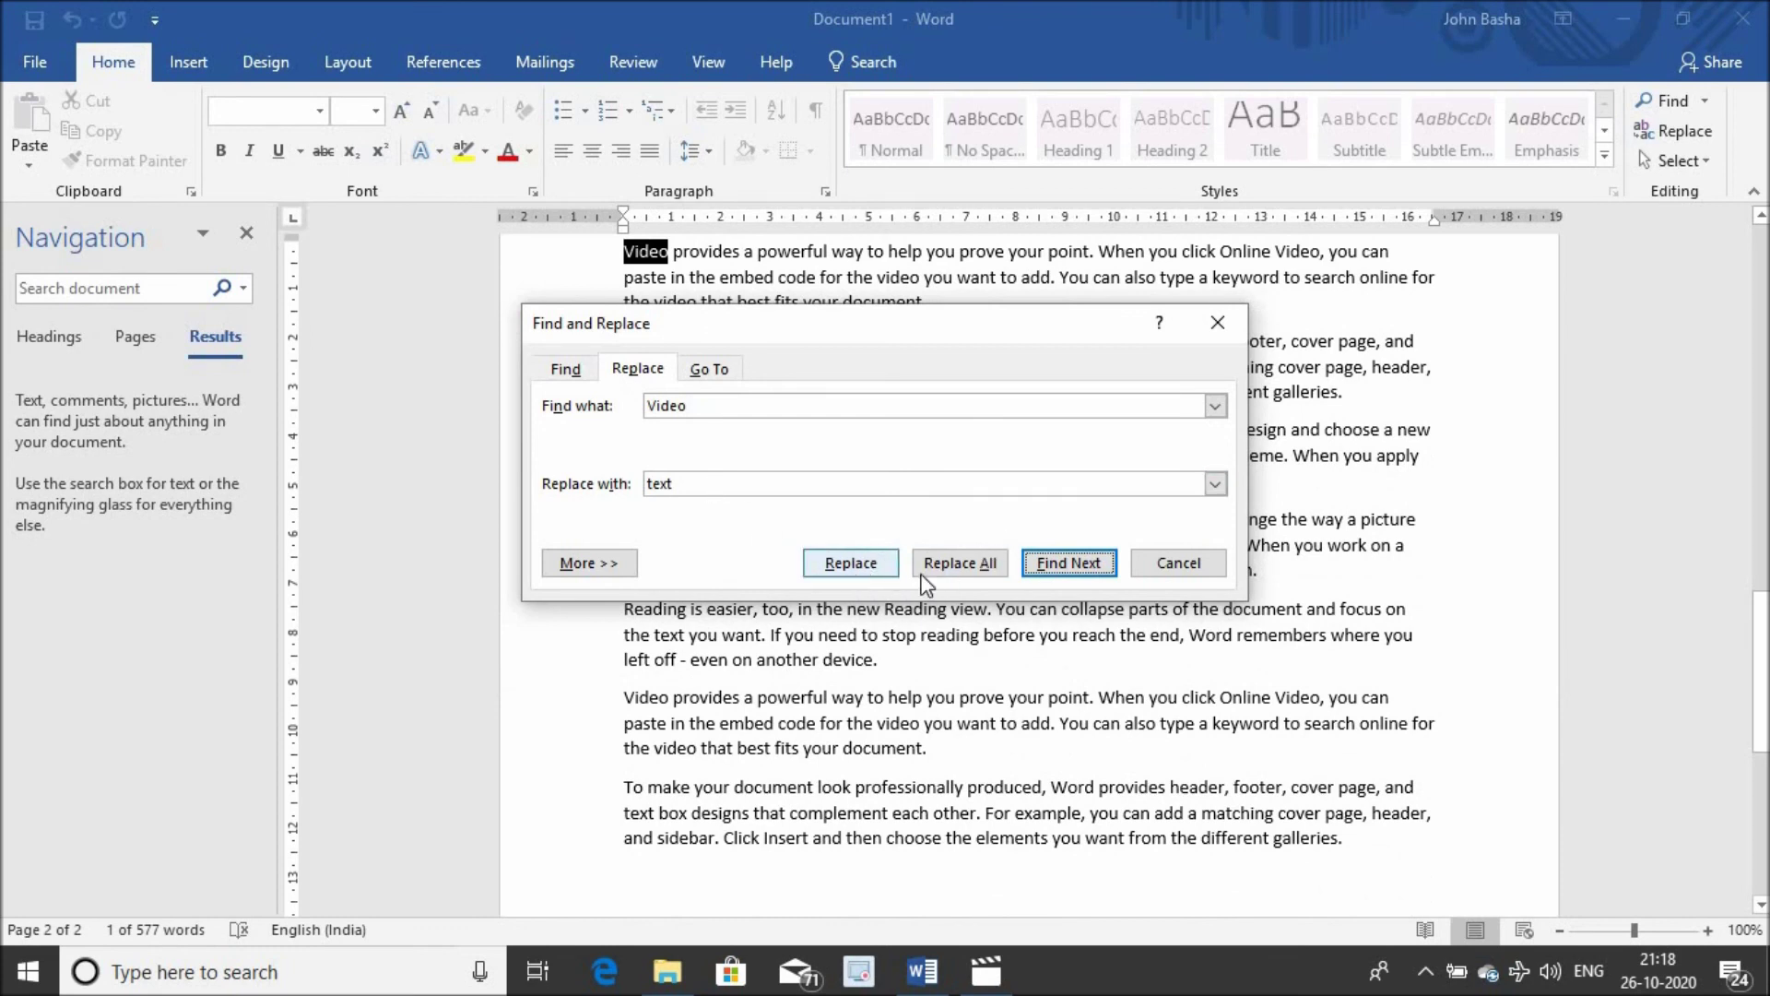
left_click(974, 574)
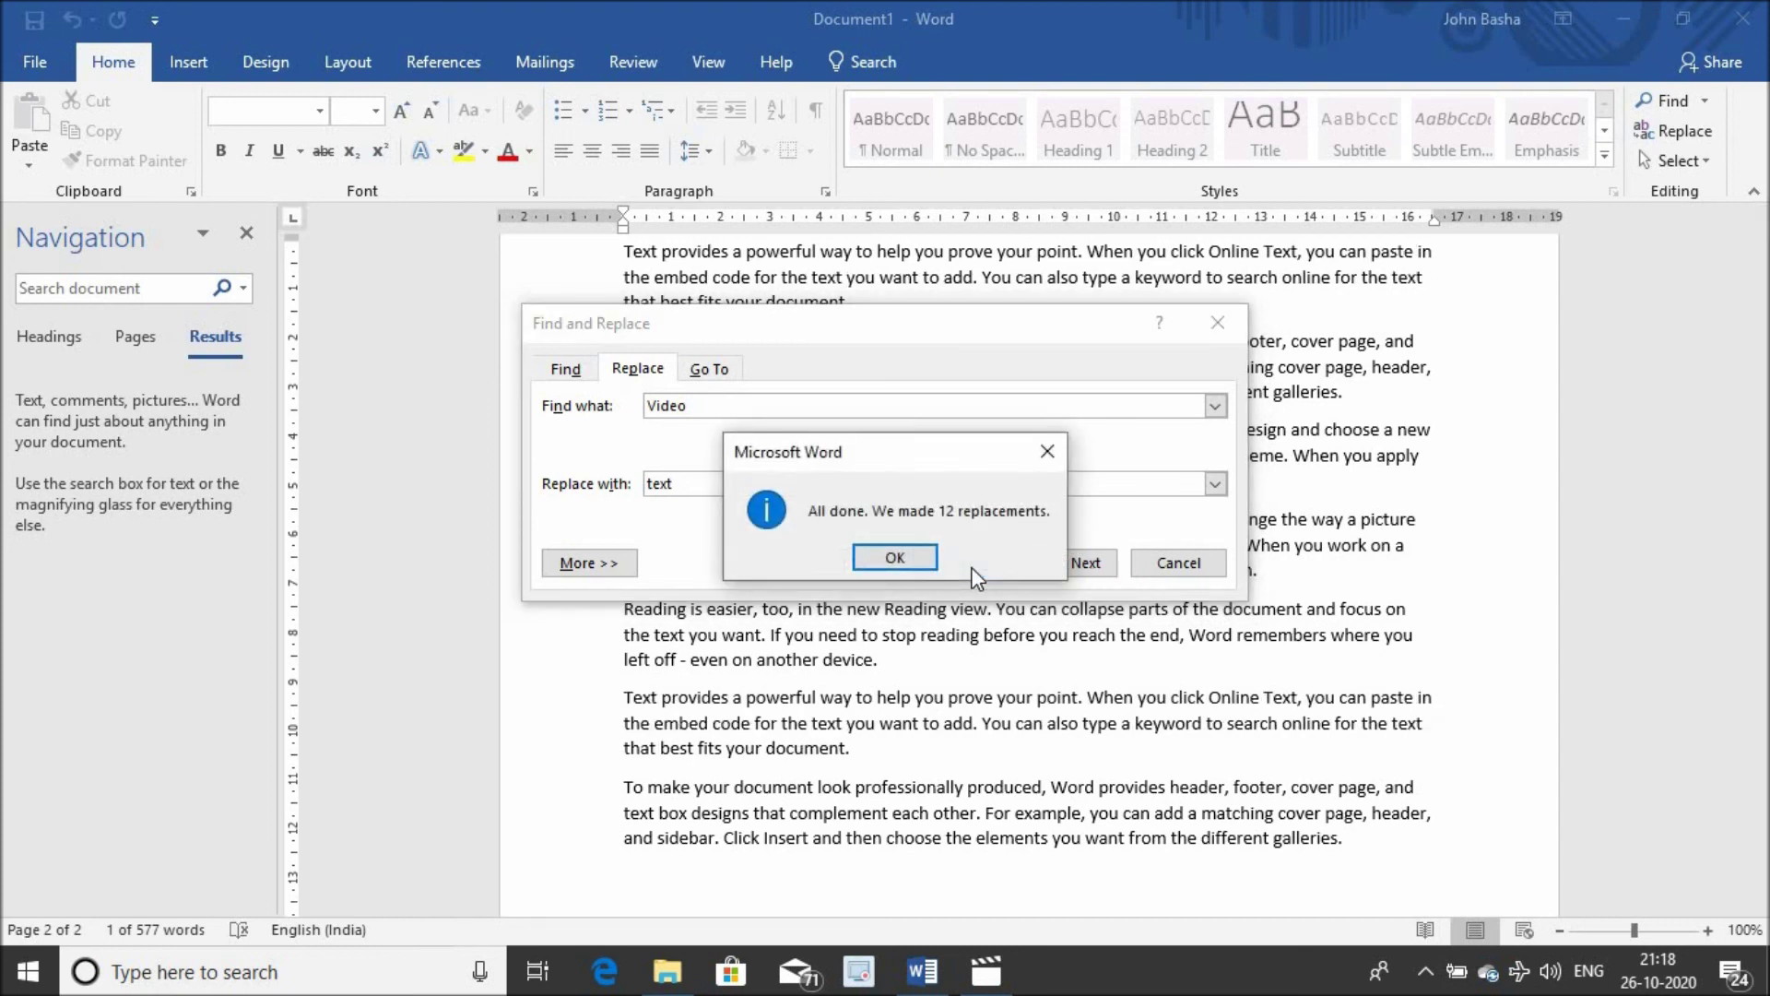
left_click(890, 557)
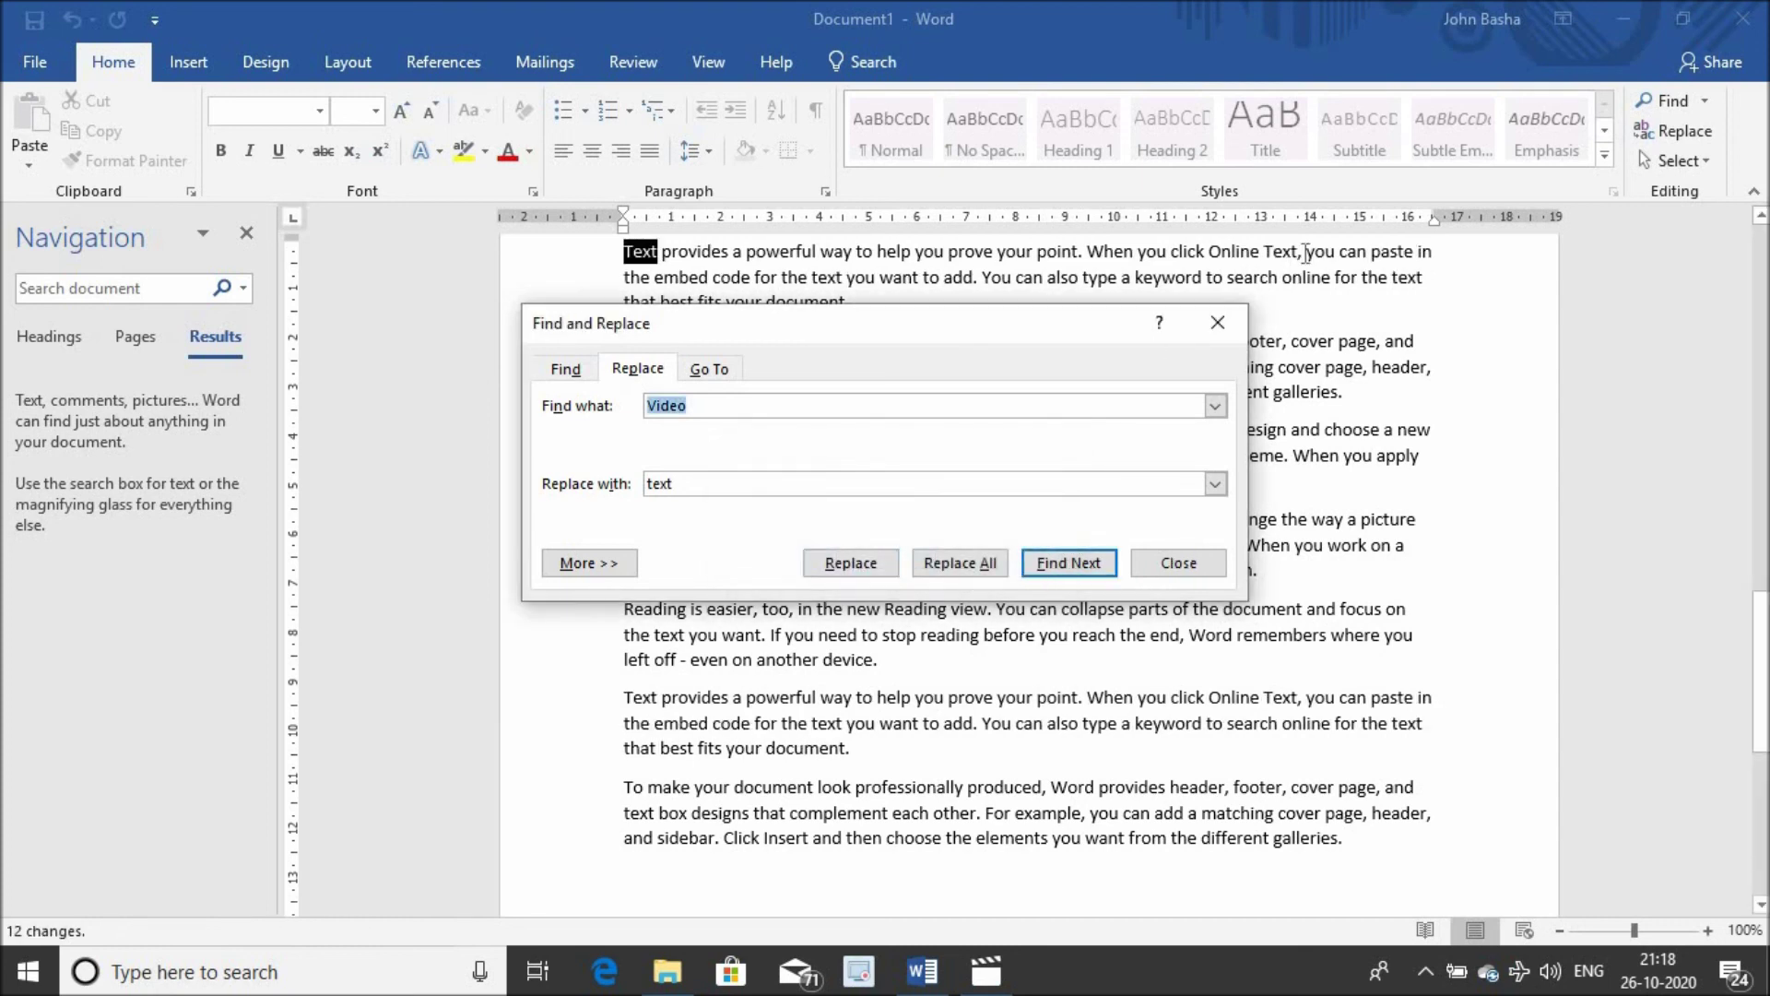
left_click(1217, 322)
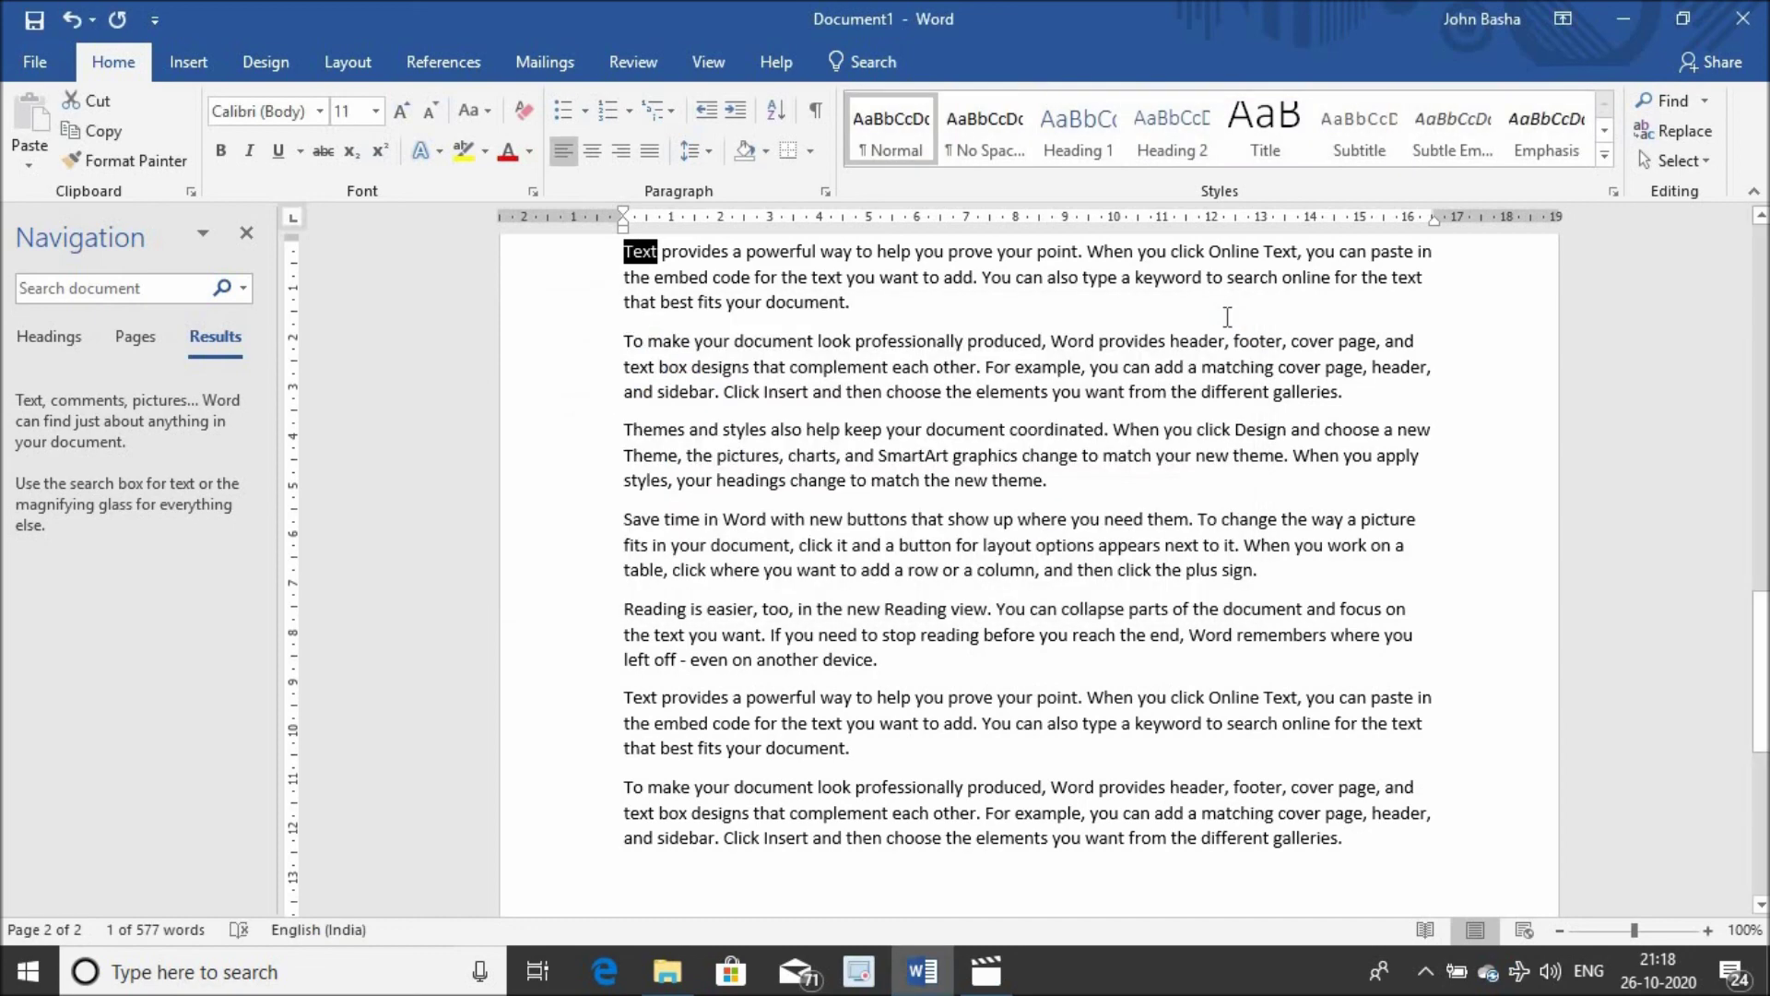